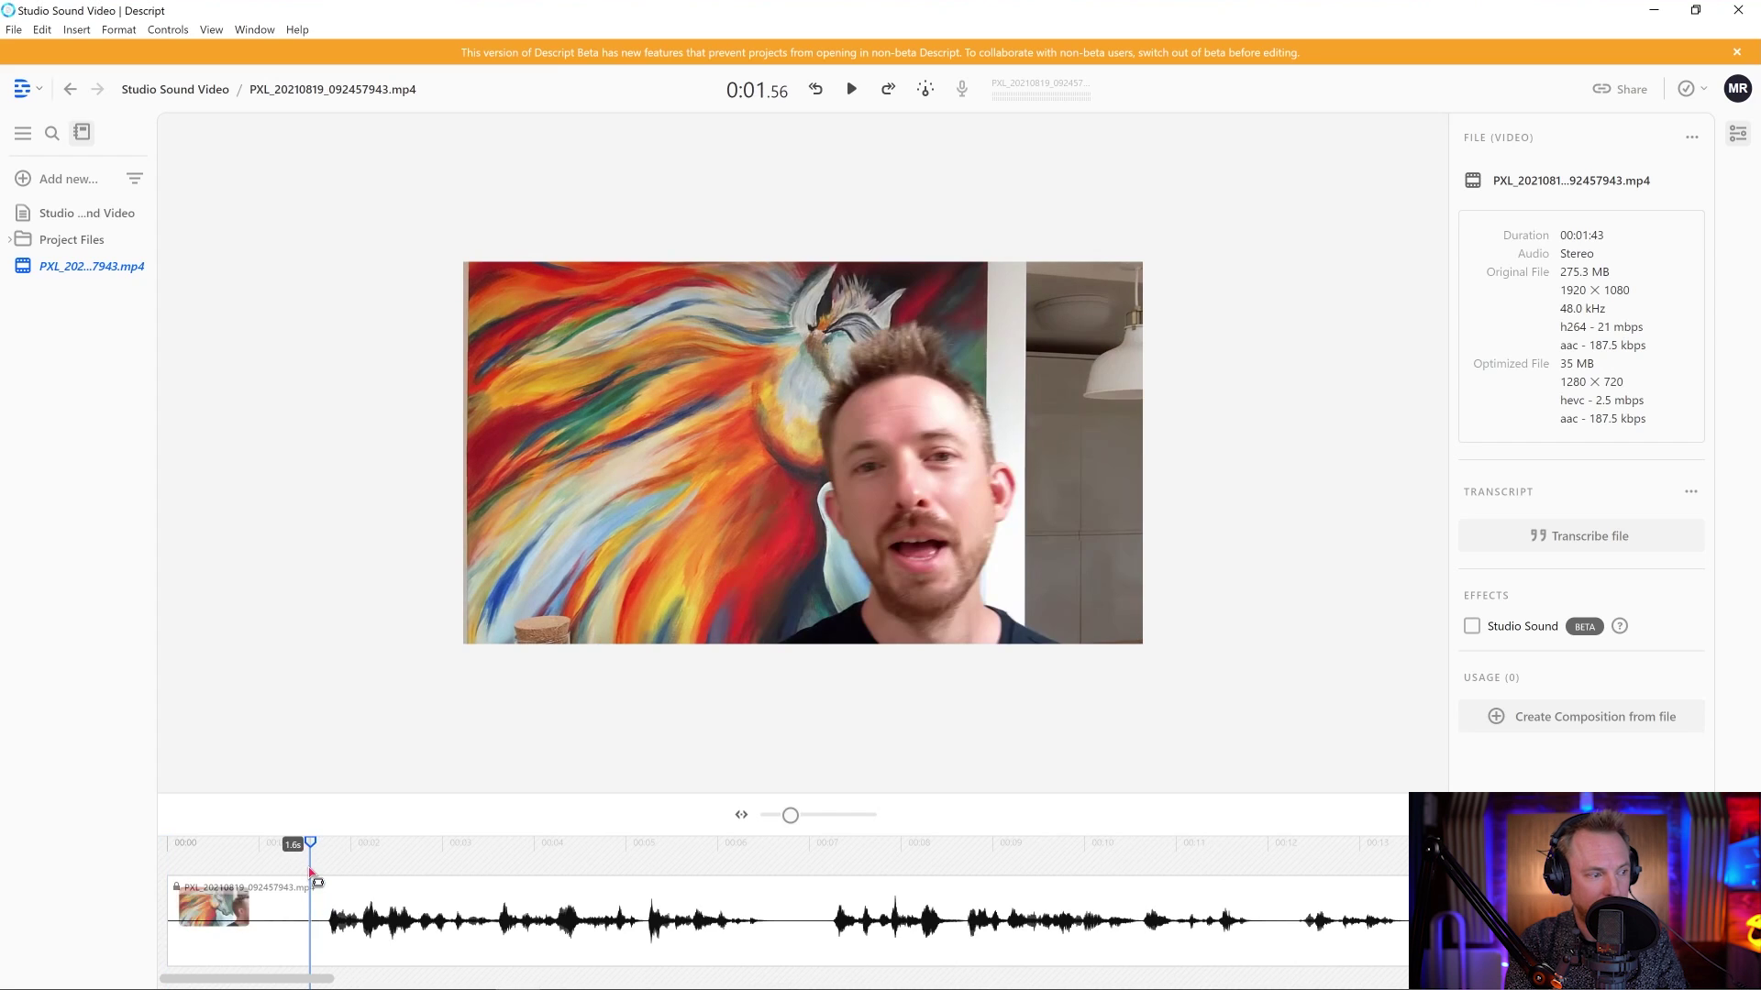
Step: Compare the video's audio with Studio Sound on and off, replaying from about 7 seconds
key("space")
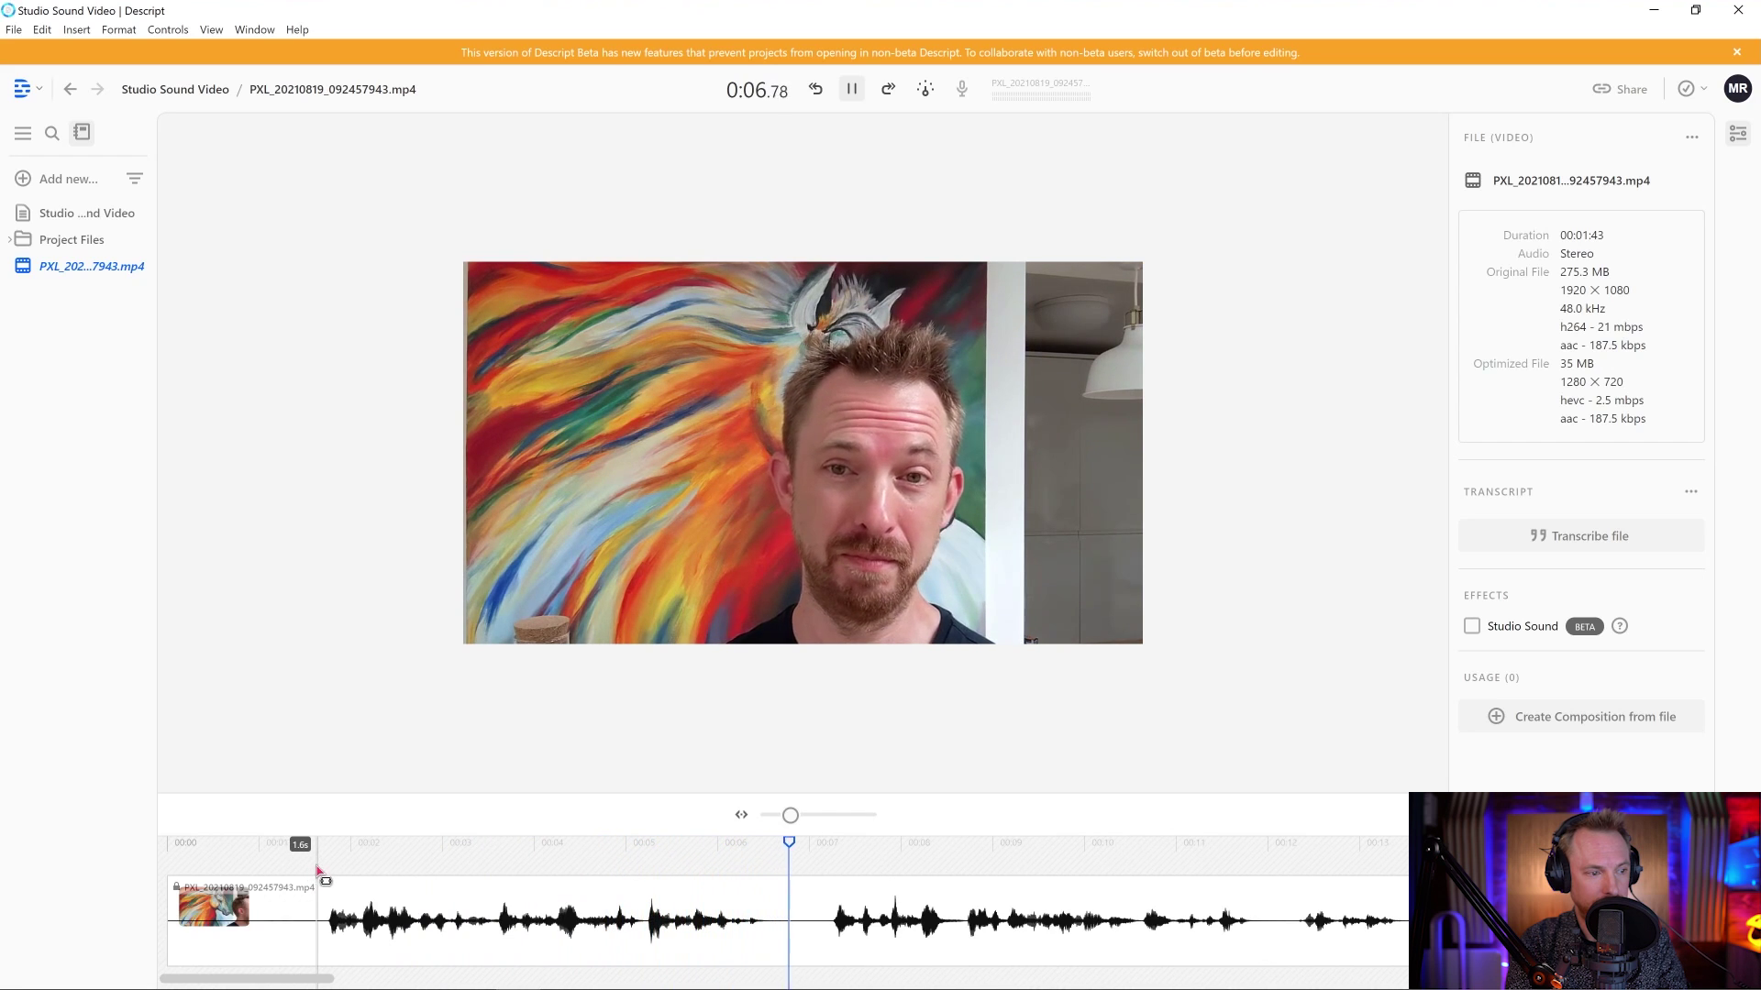
key("space")
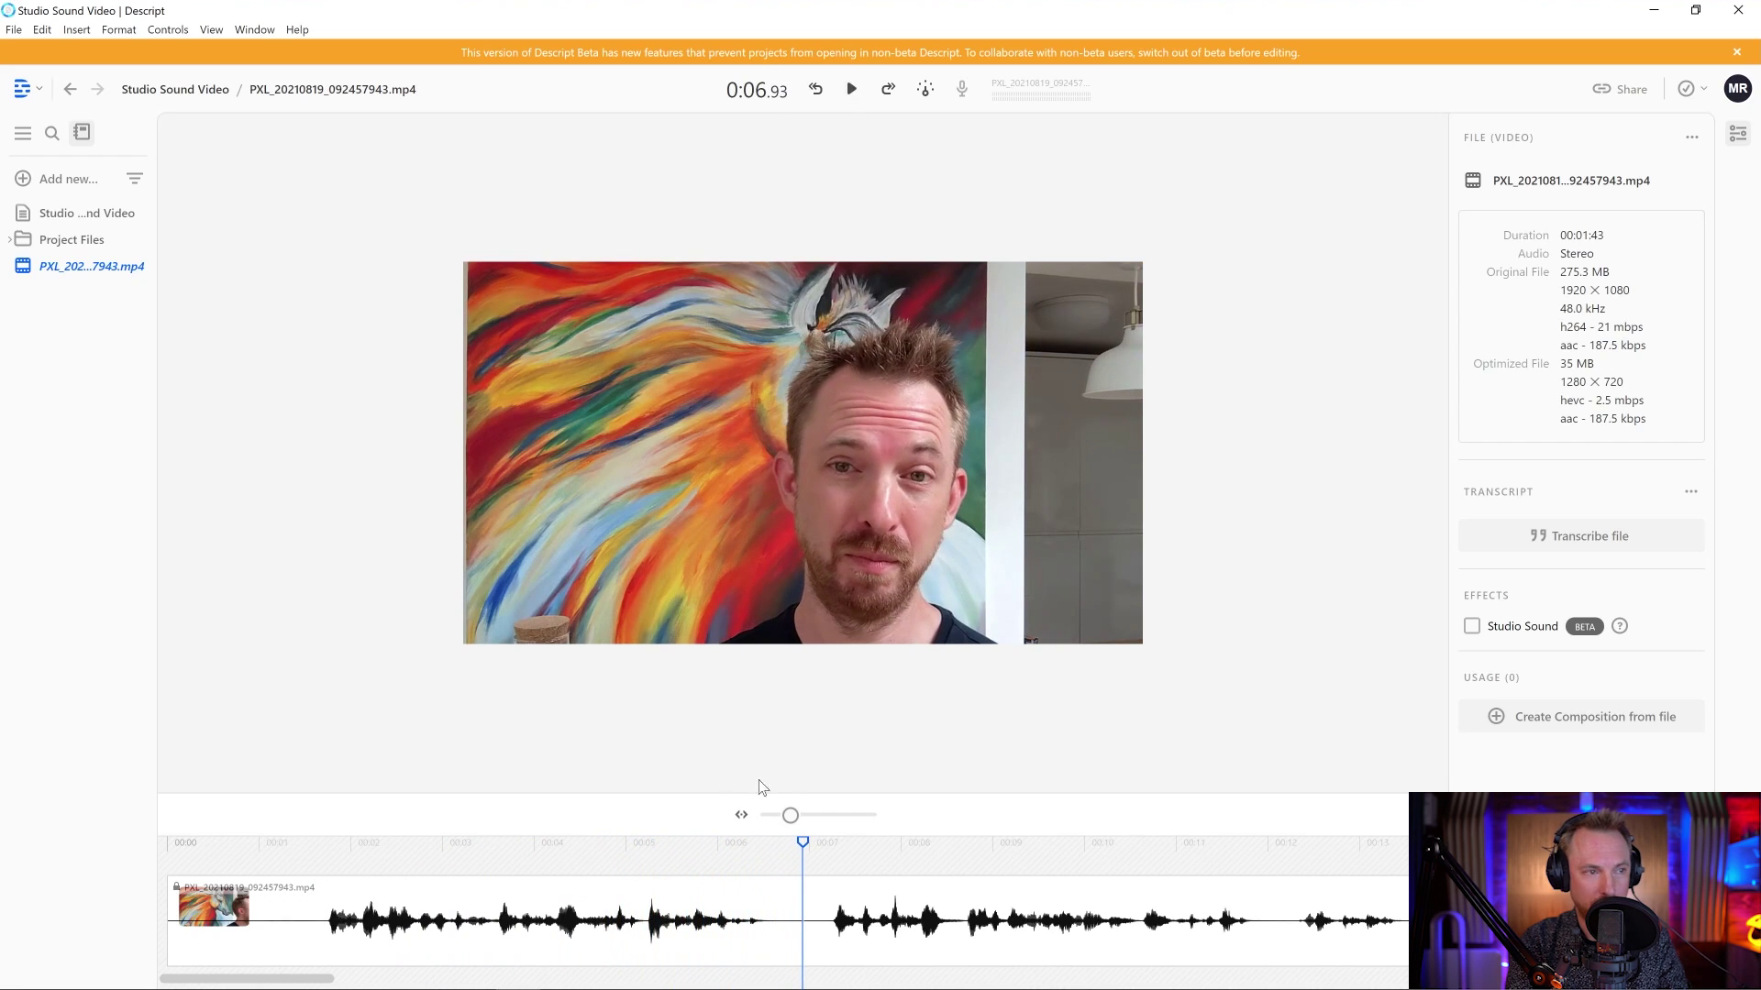
left_click(1472, 630)
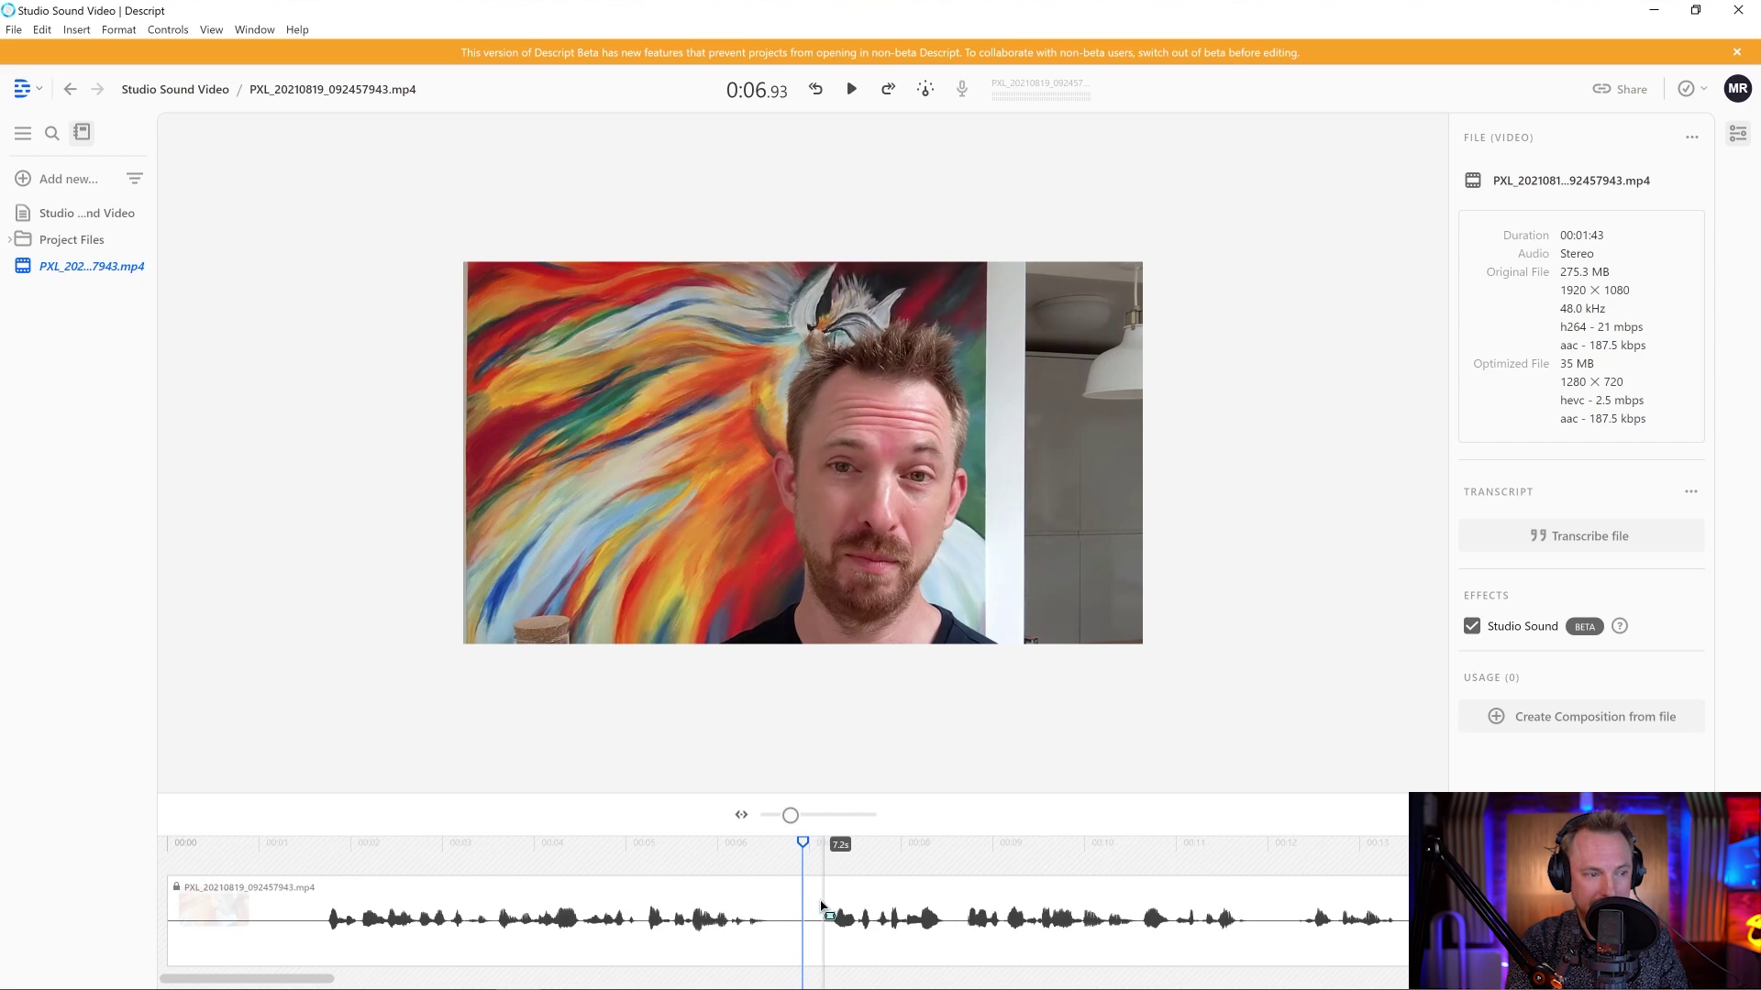
key("space")
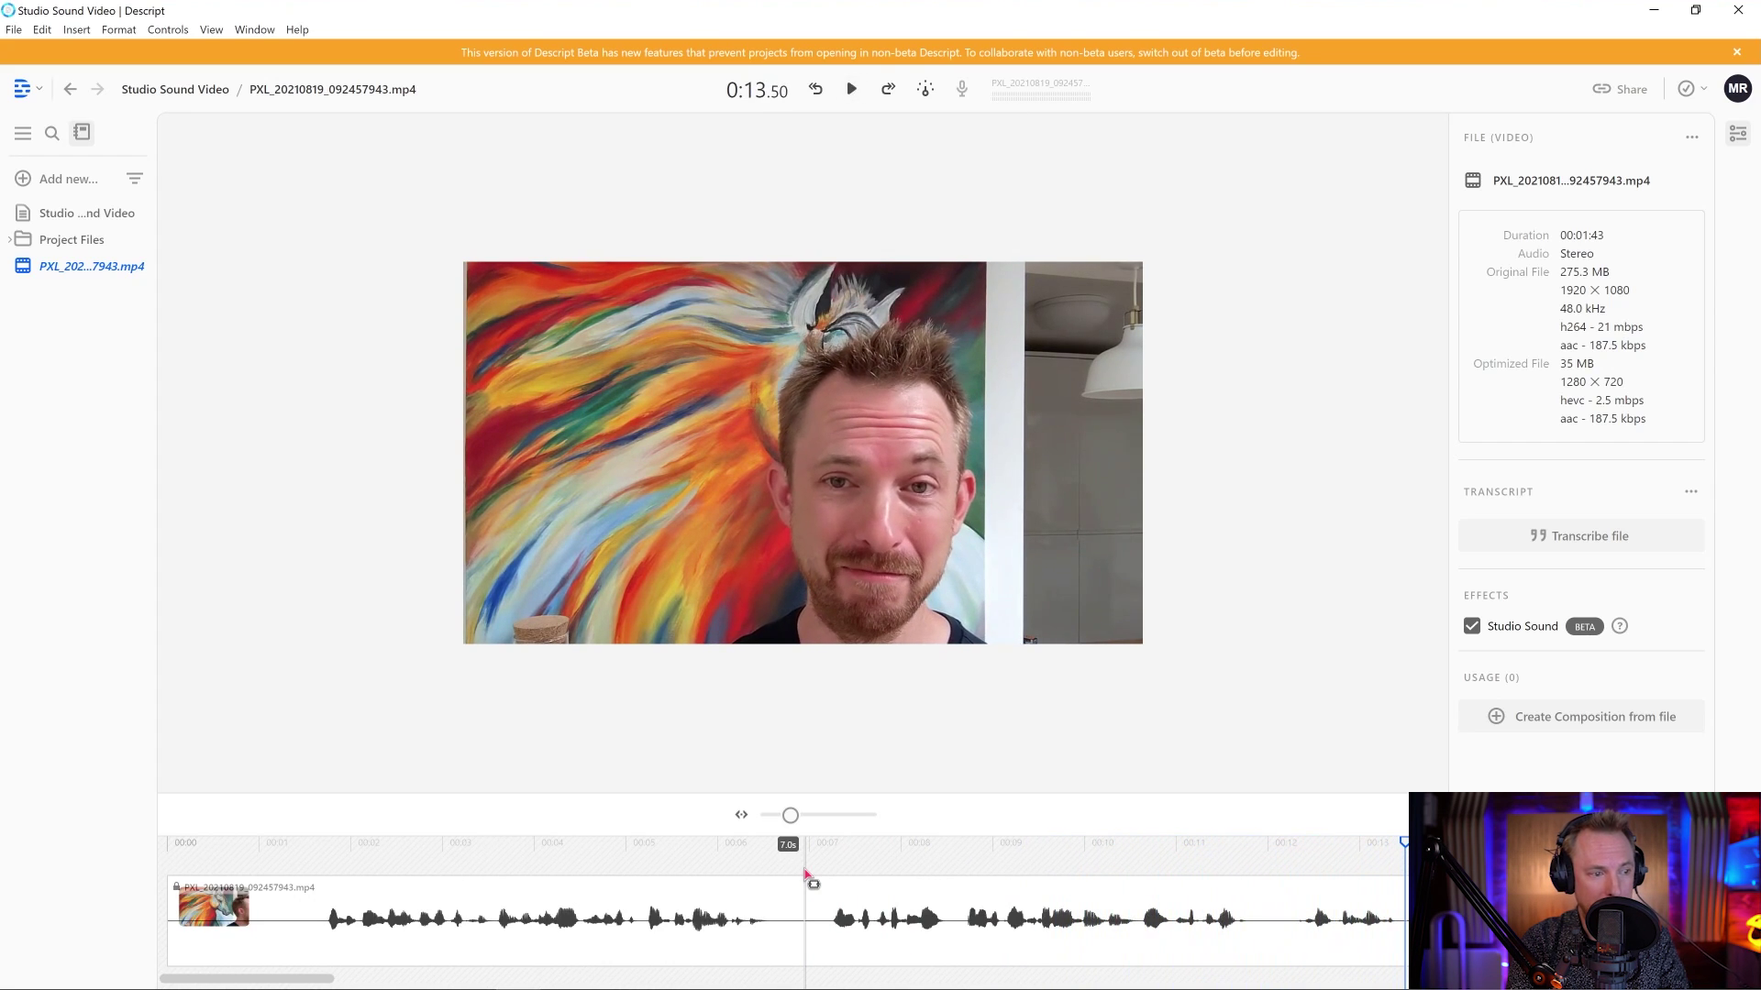
left_click(1472, 628)
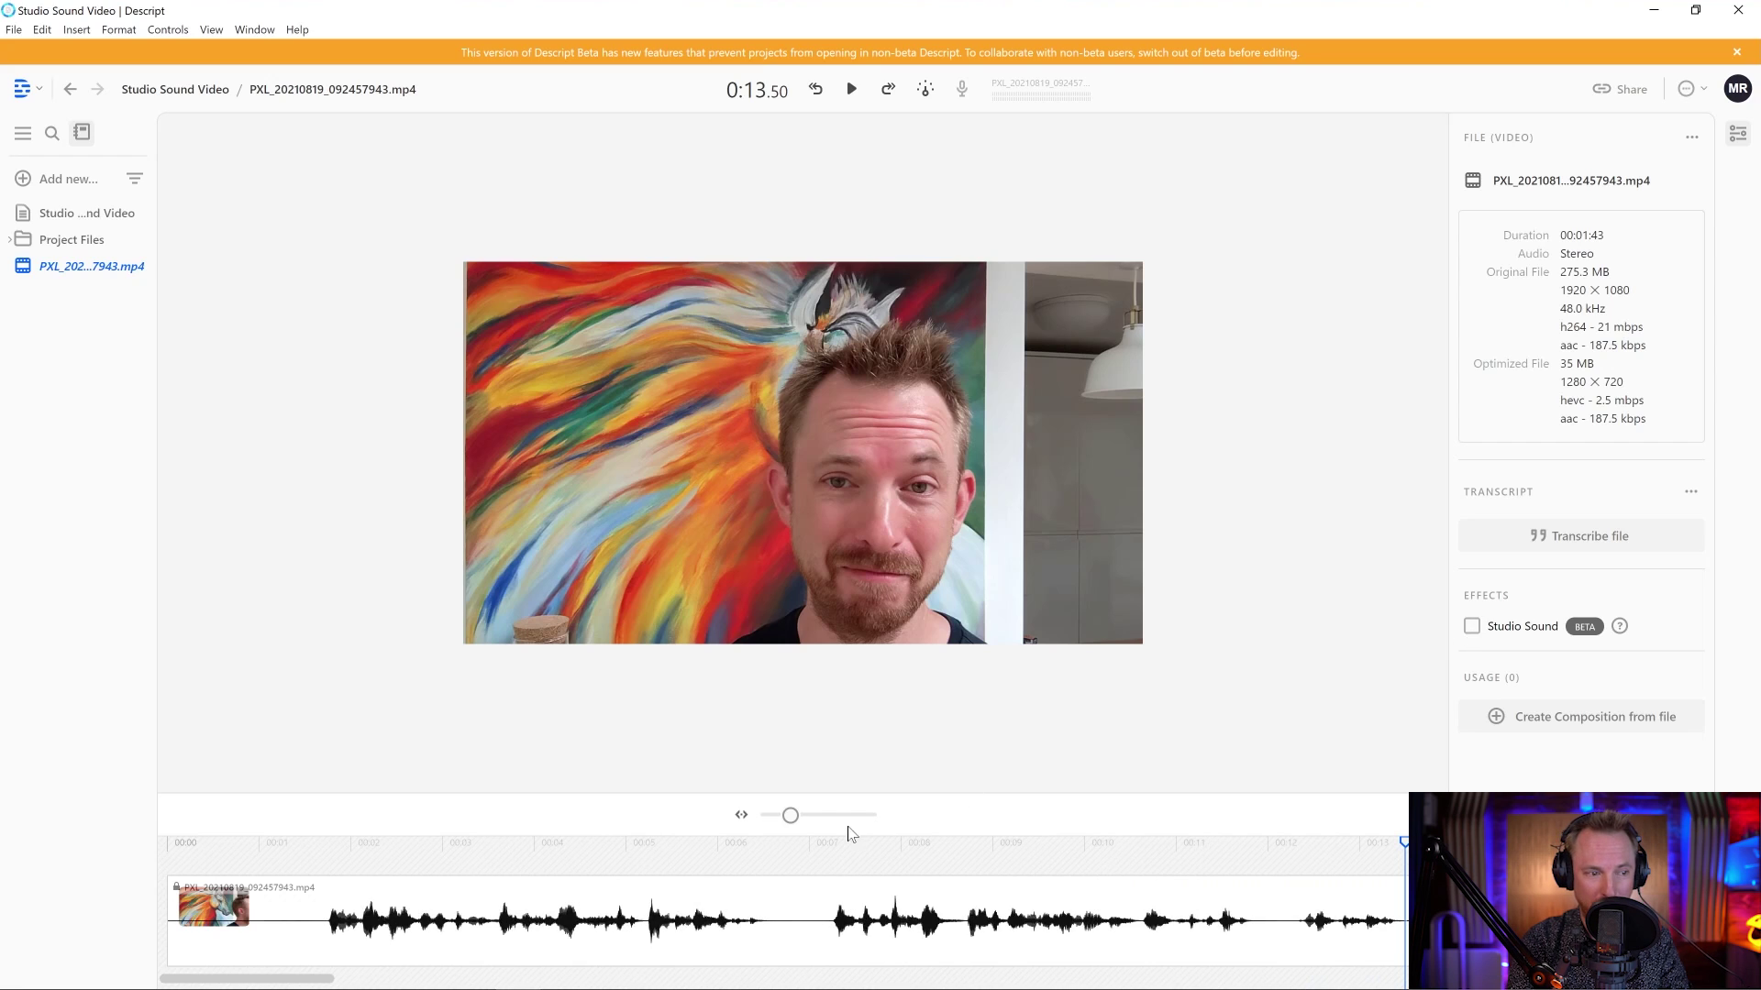
left_click(821, 876)
key("space")
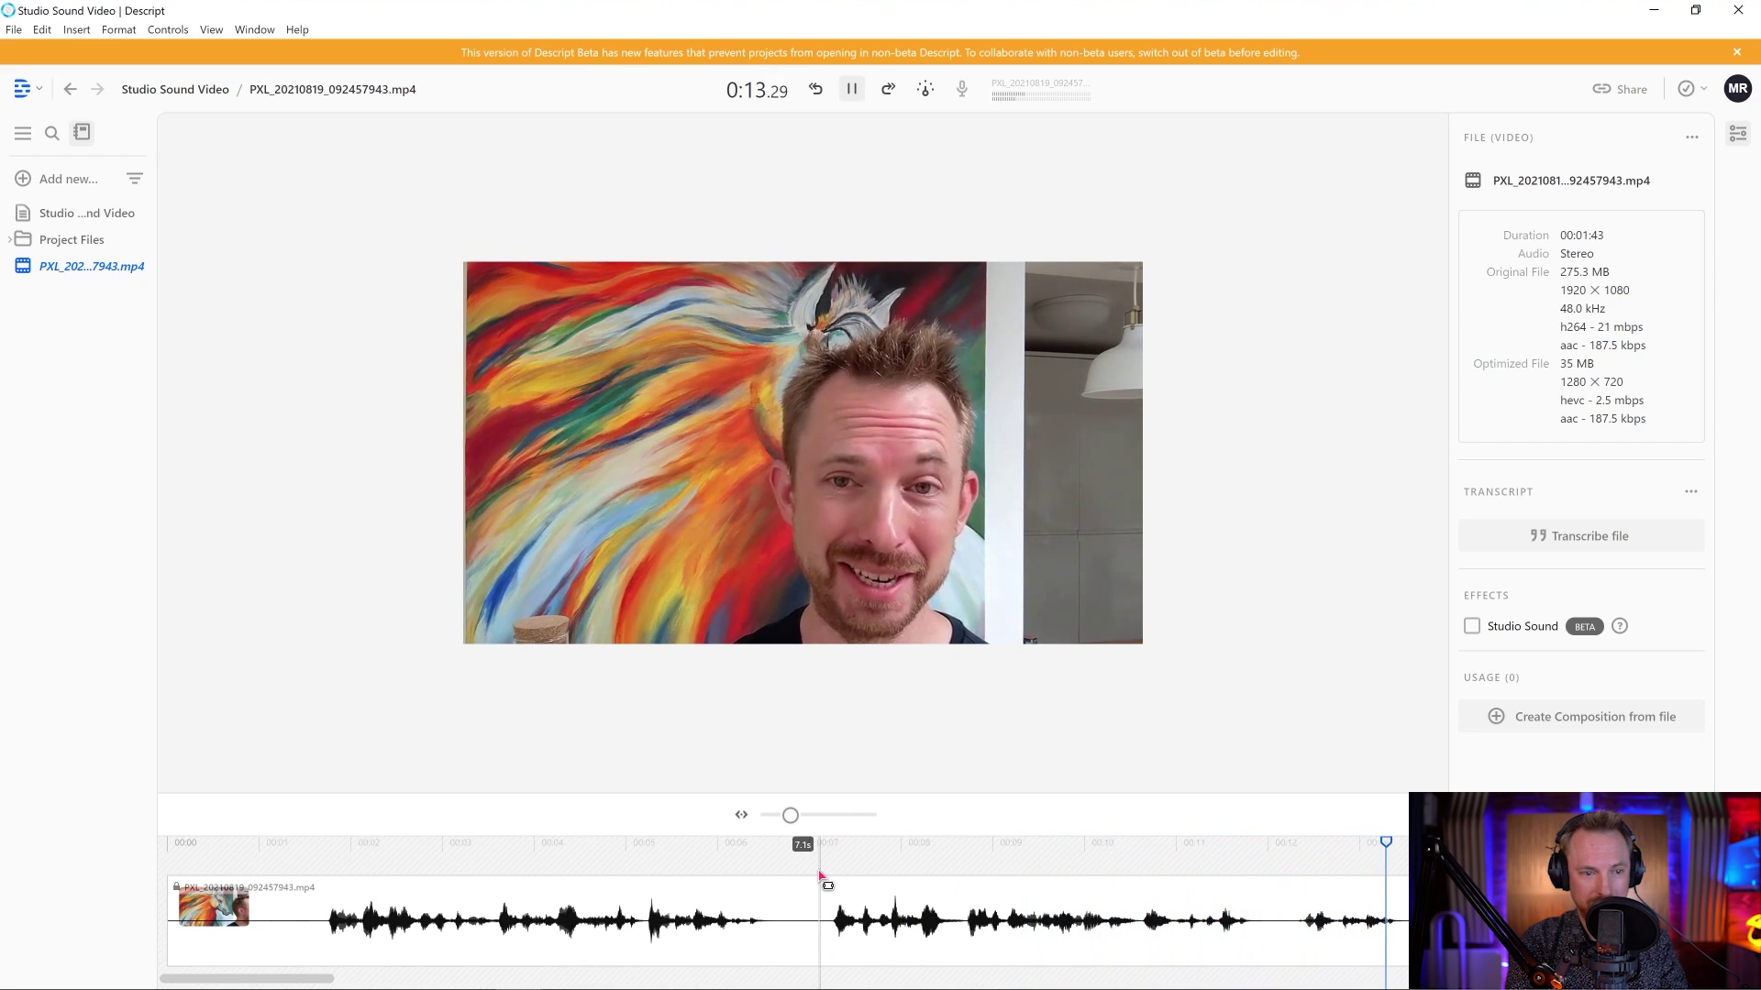
key("space")
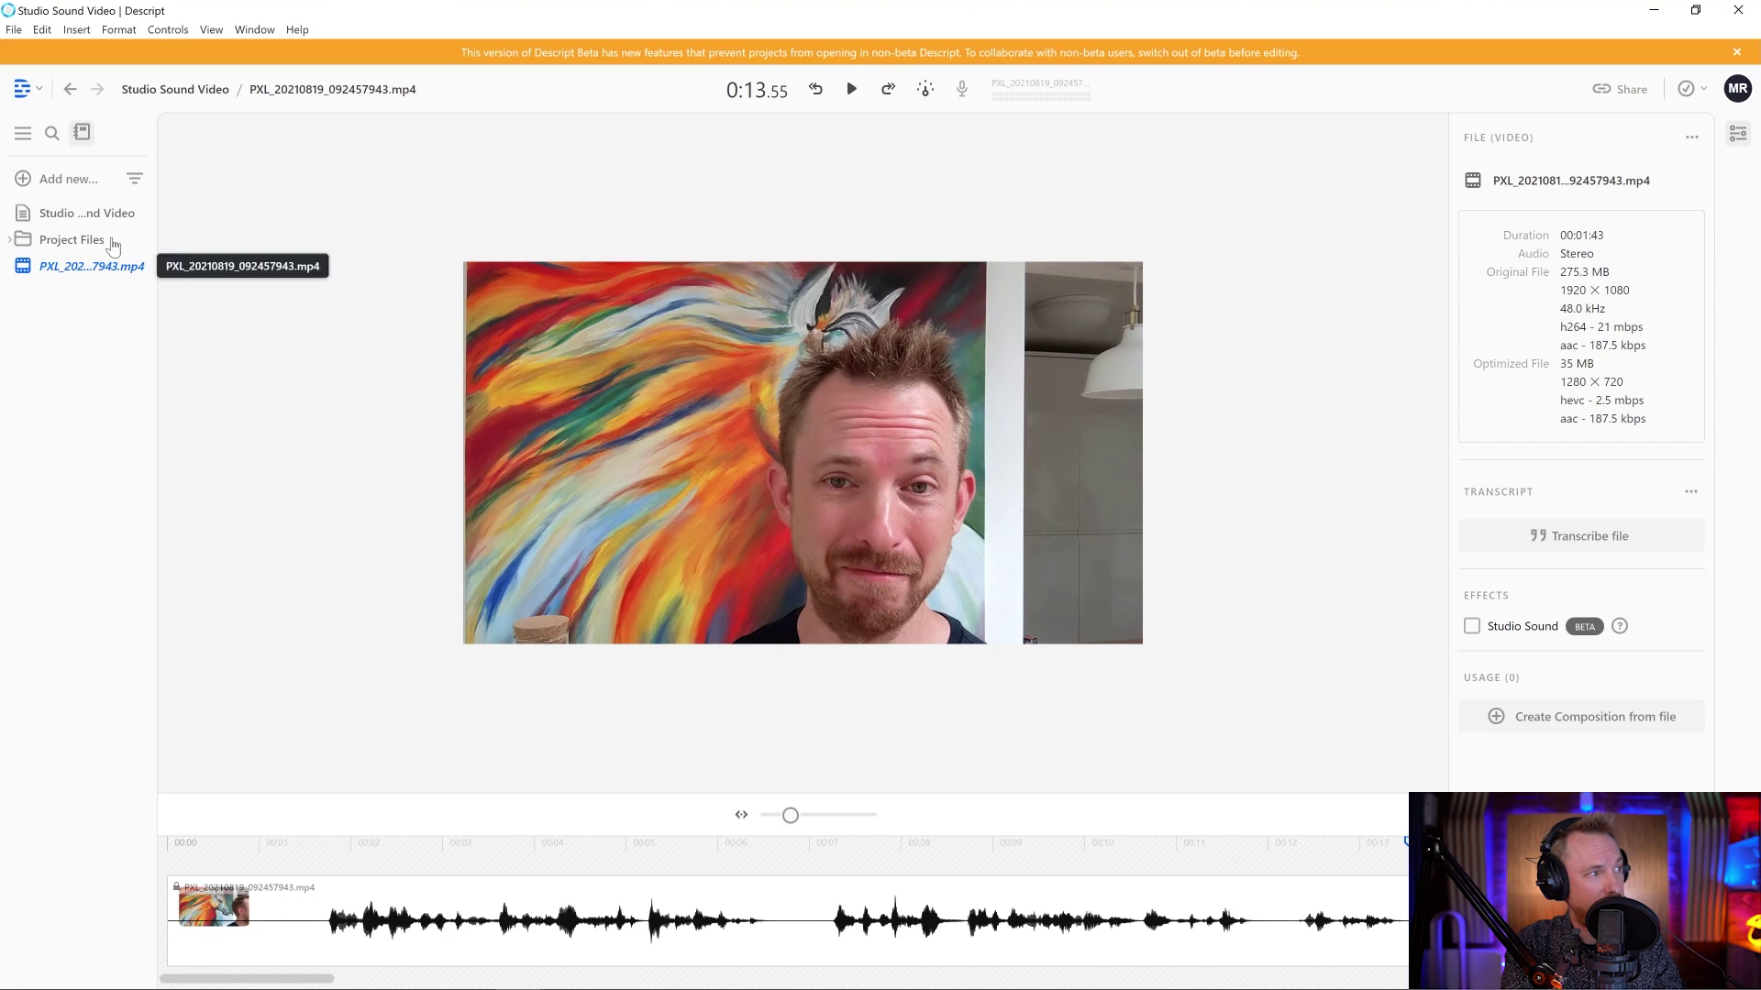
Step: Drag Test.wav into the Studio Sound Video composition and enable Studio Sound on it
left_click(92, 215)
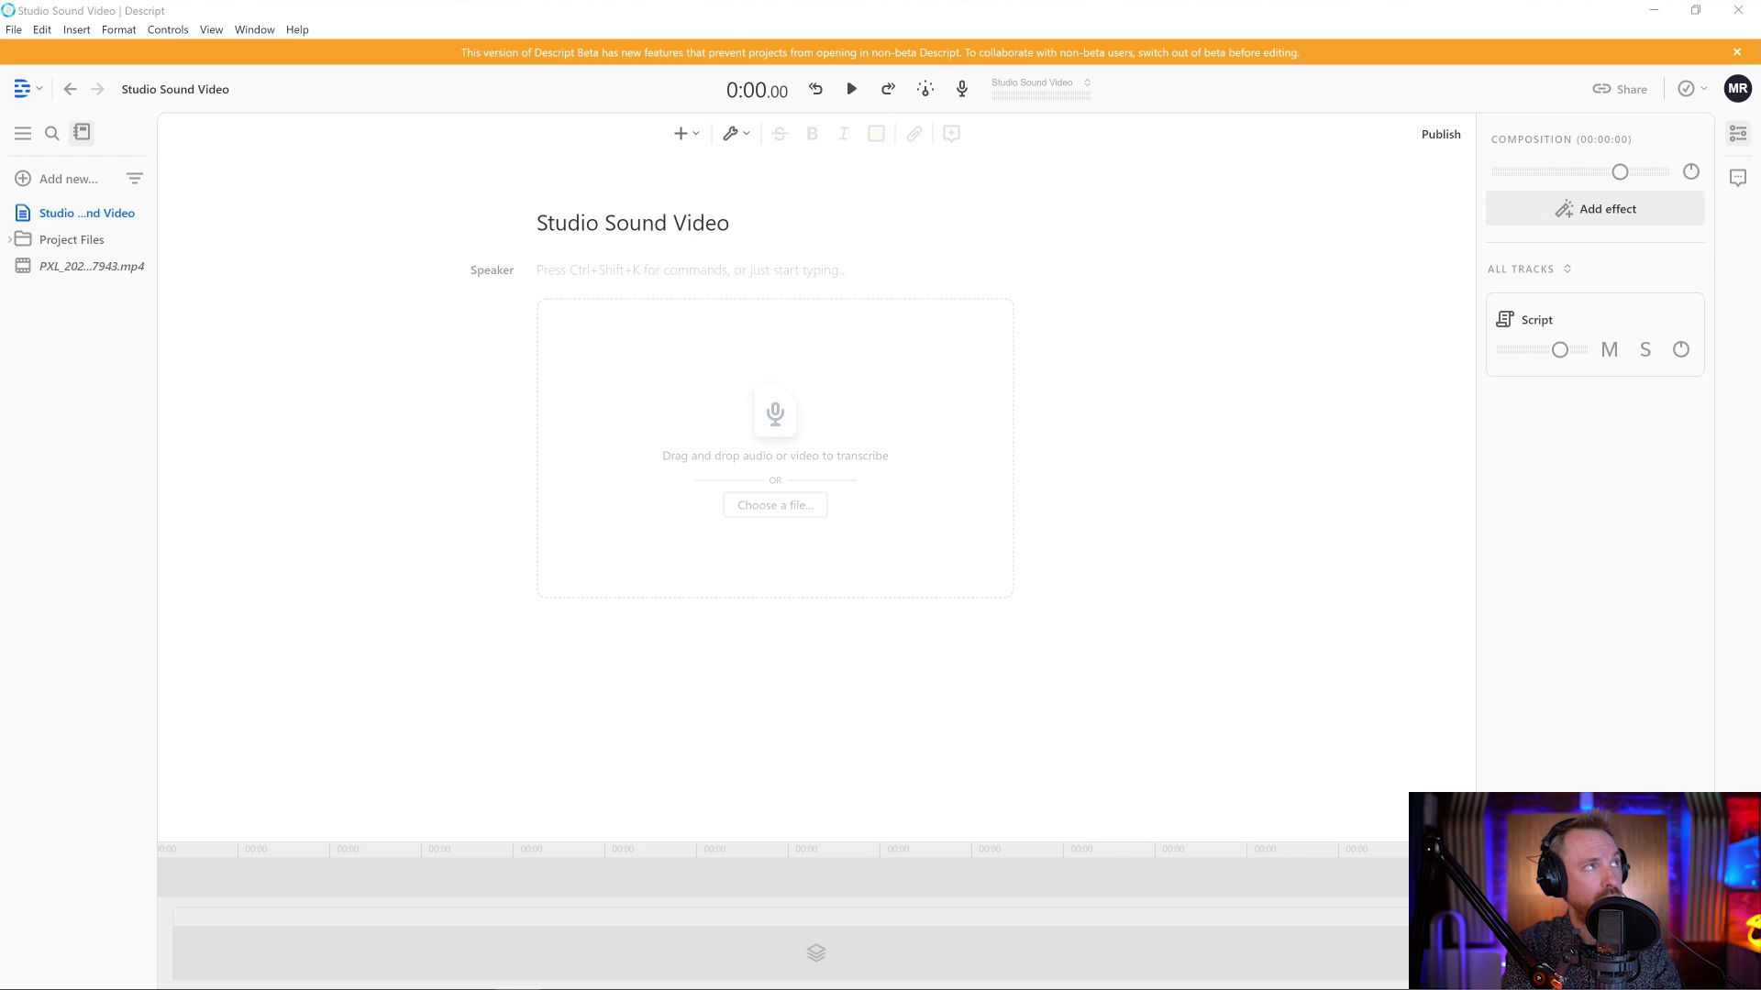
left_click_drag(701, 144, 606, 542)
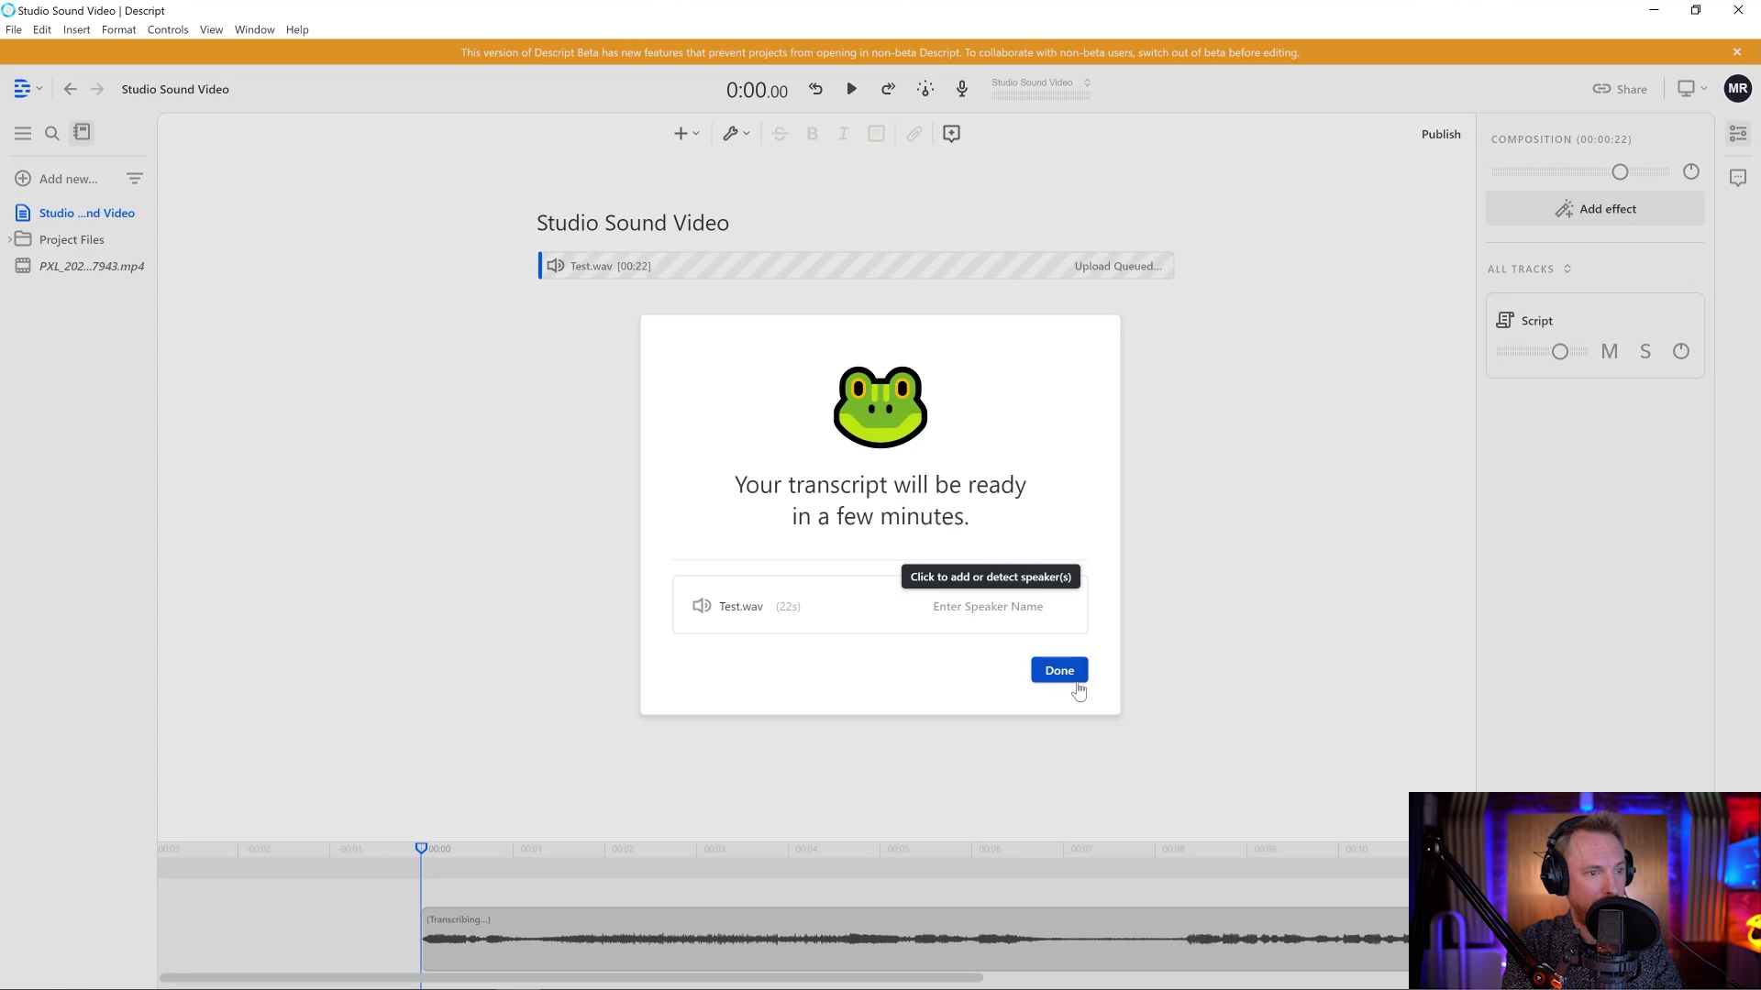
left_click(1060, 560)
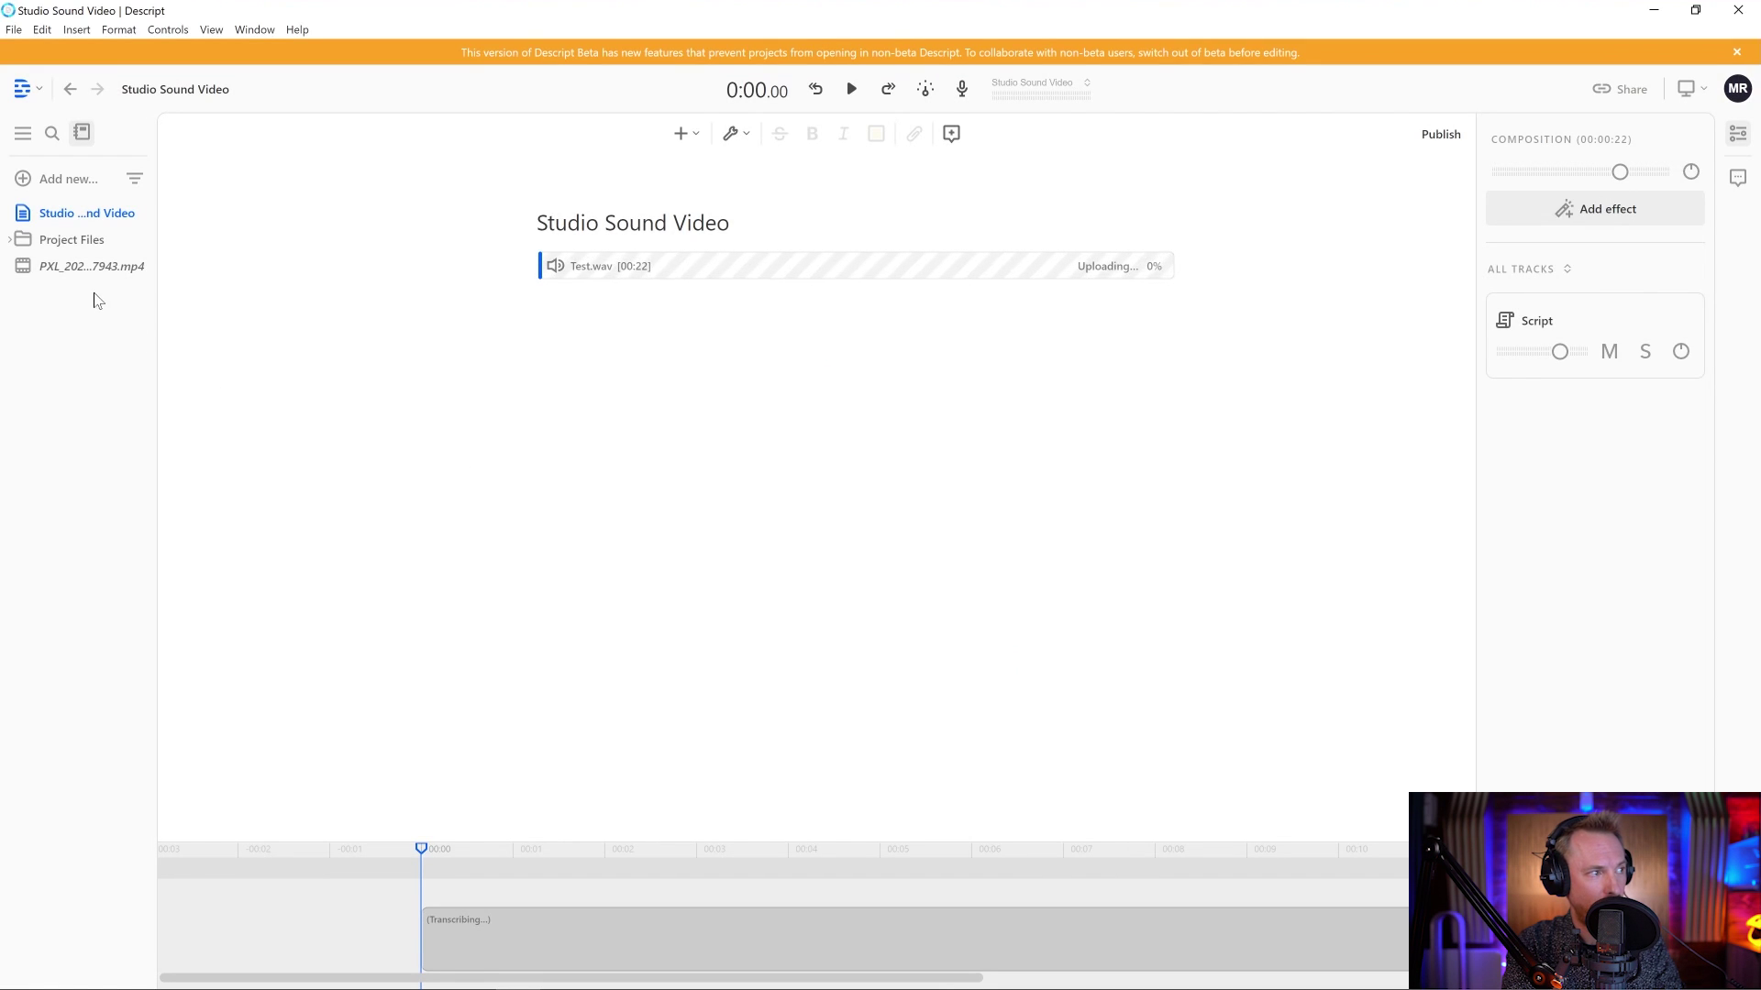
left_click(16, 241)
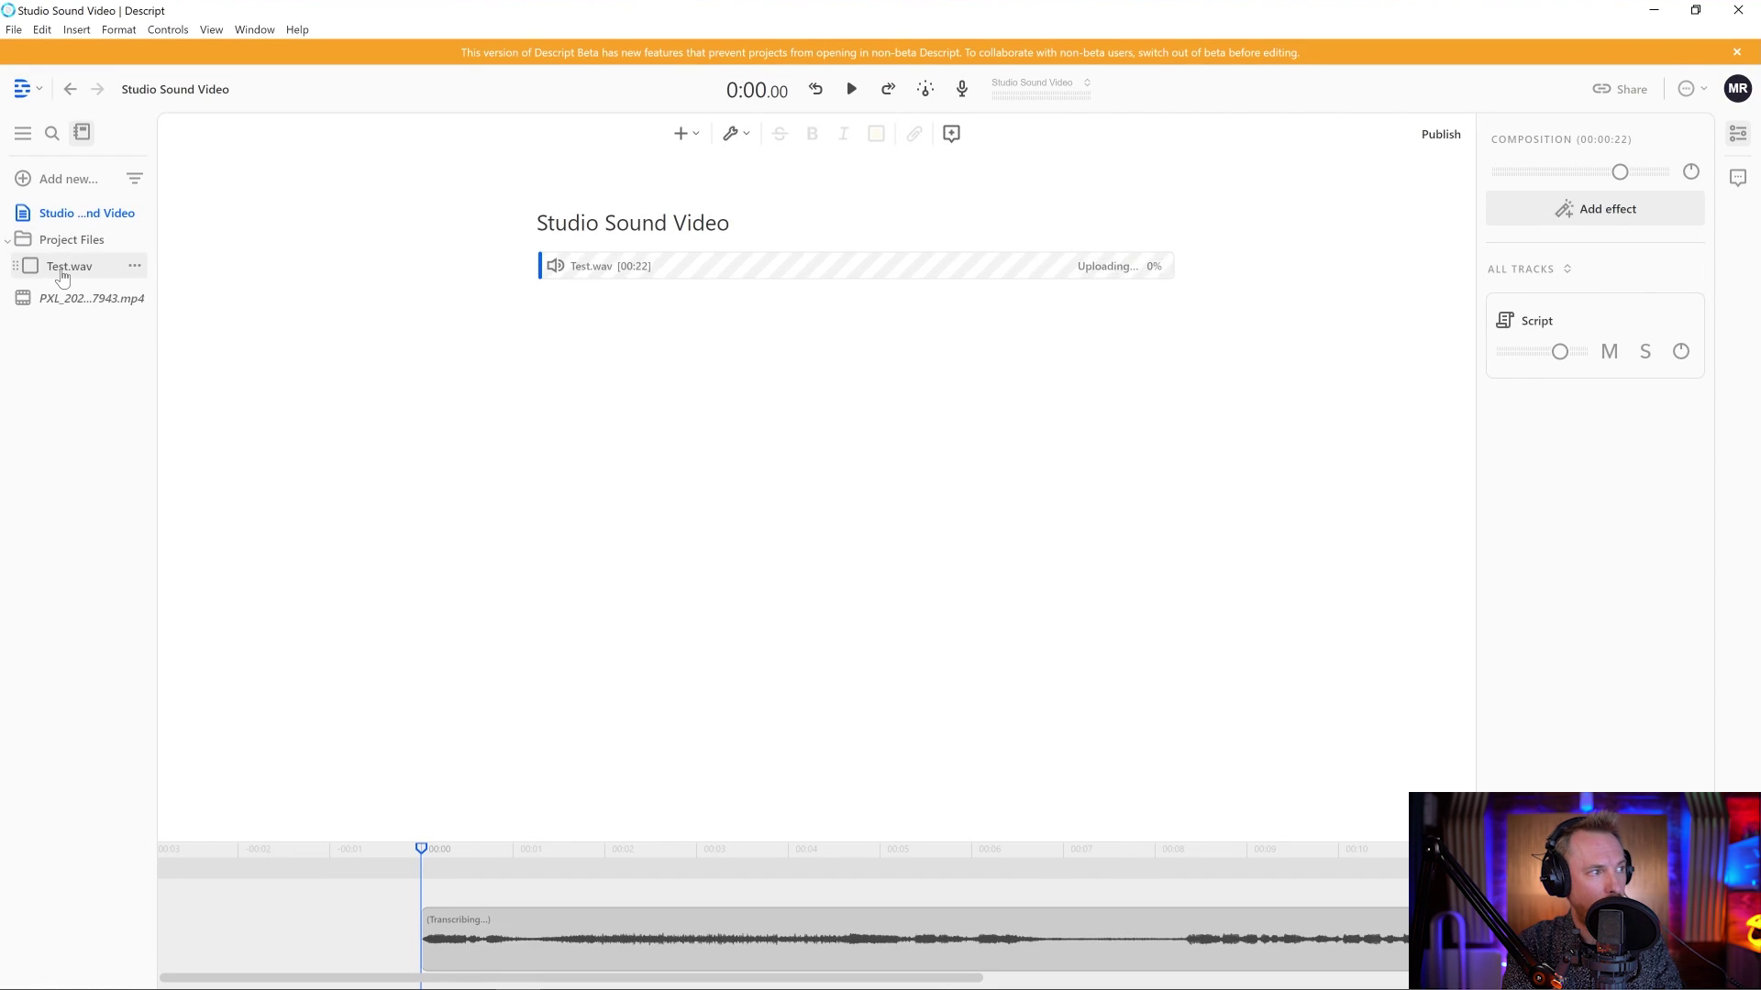
left_click(59, 266)
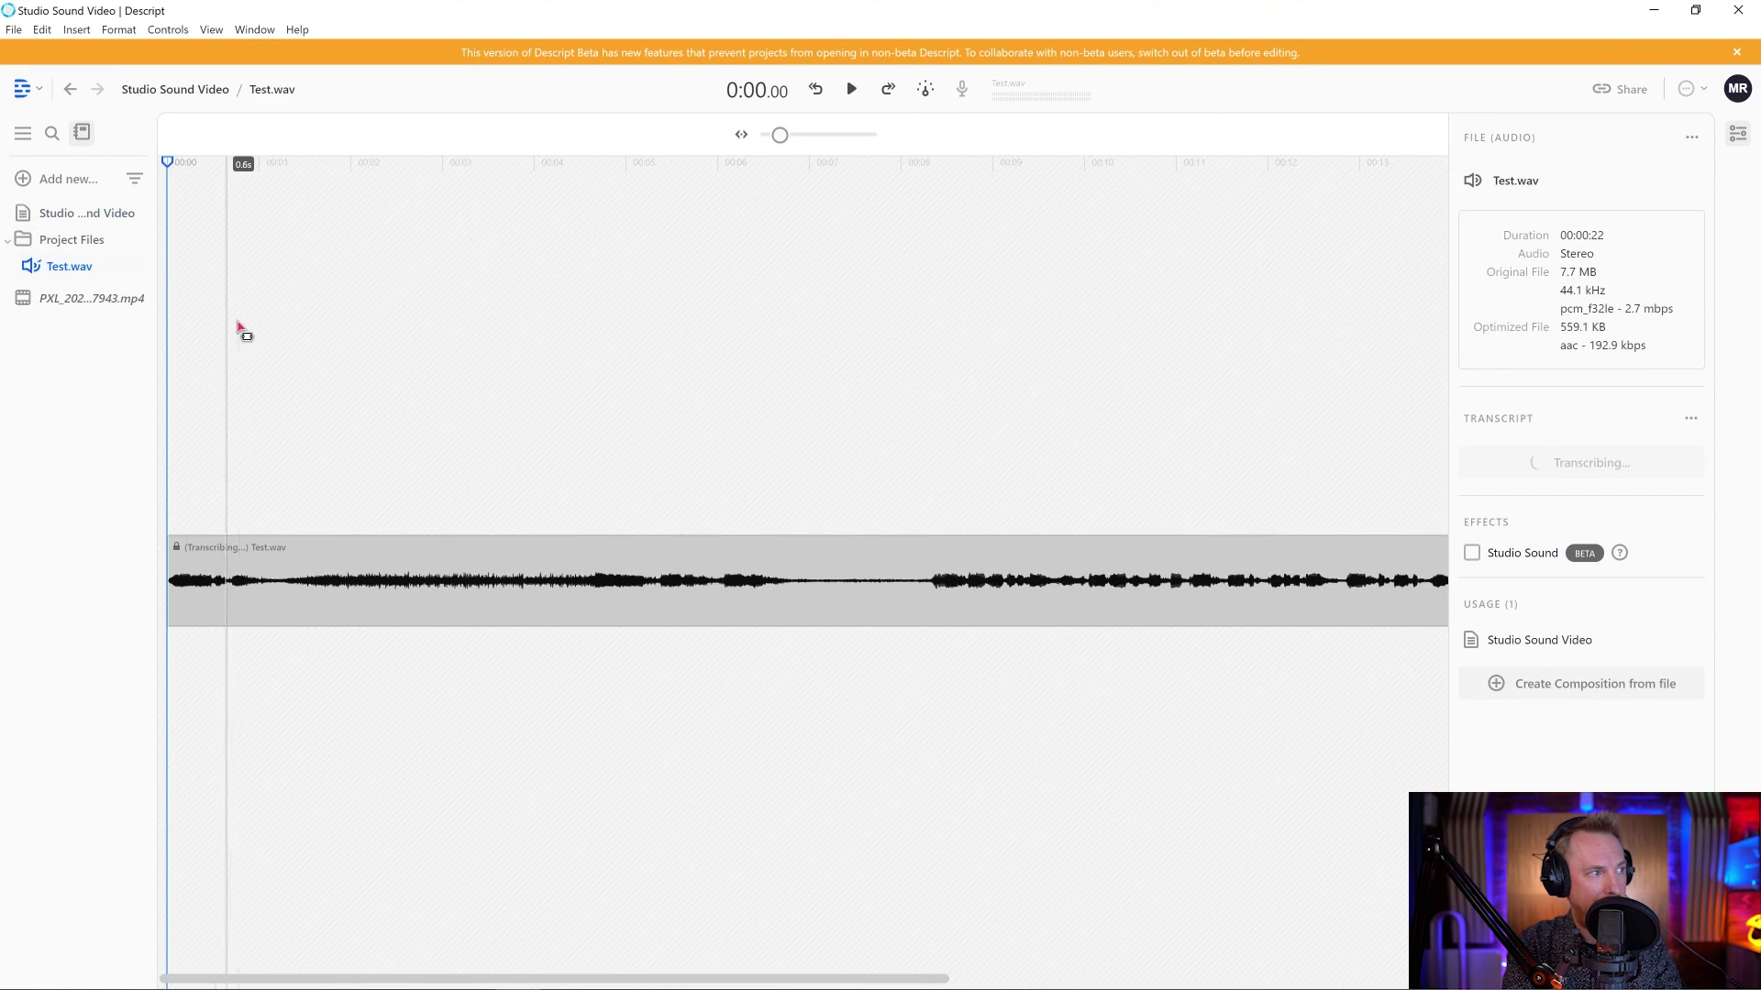
left_click(1473, 554)
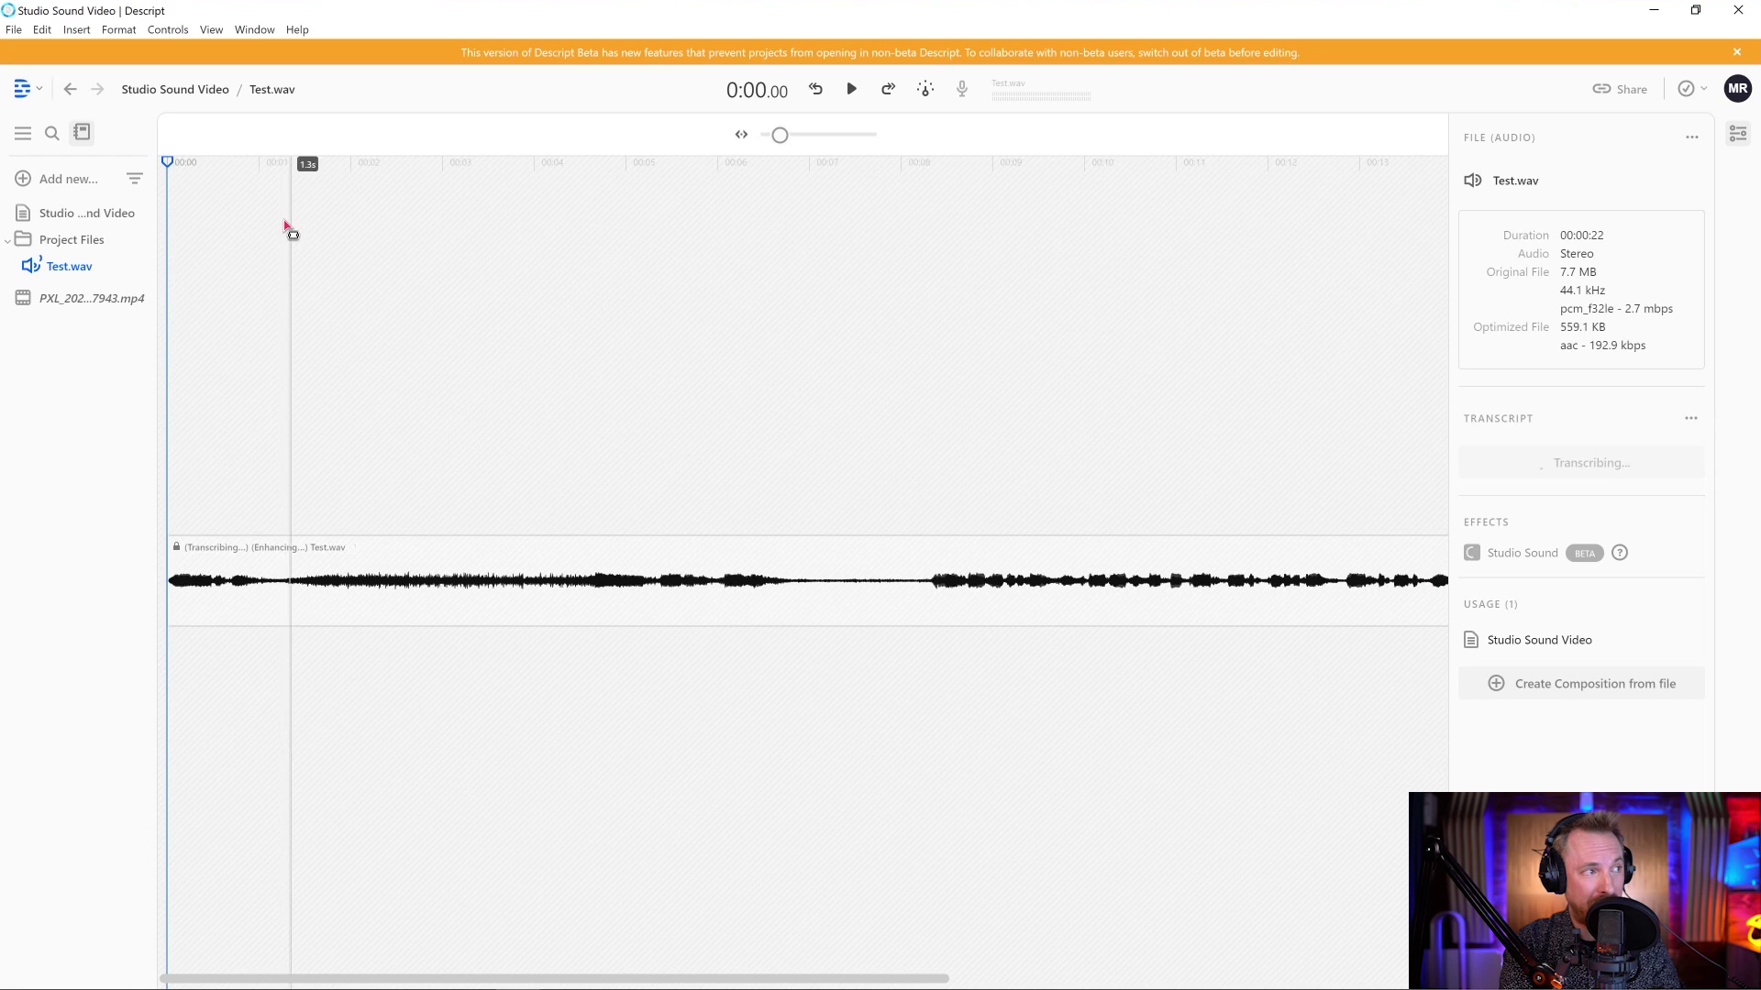
Step: Return to Drive and open 01 - On The Street.wav in the Studio Sound Podcasts project
left_click(22, 91)
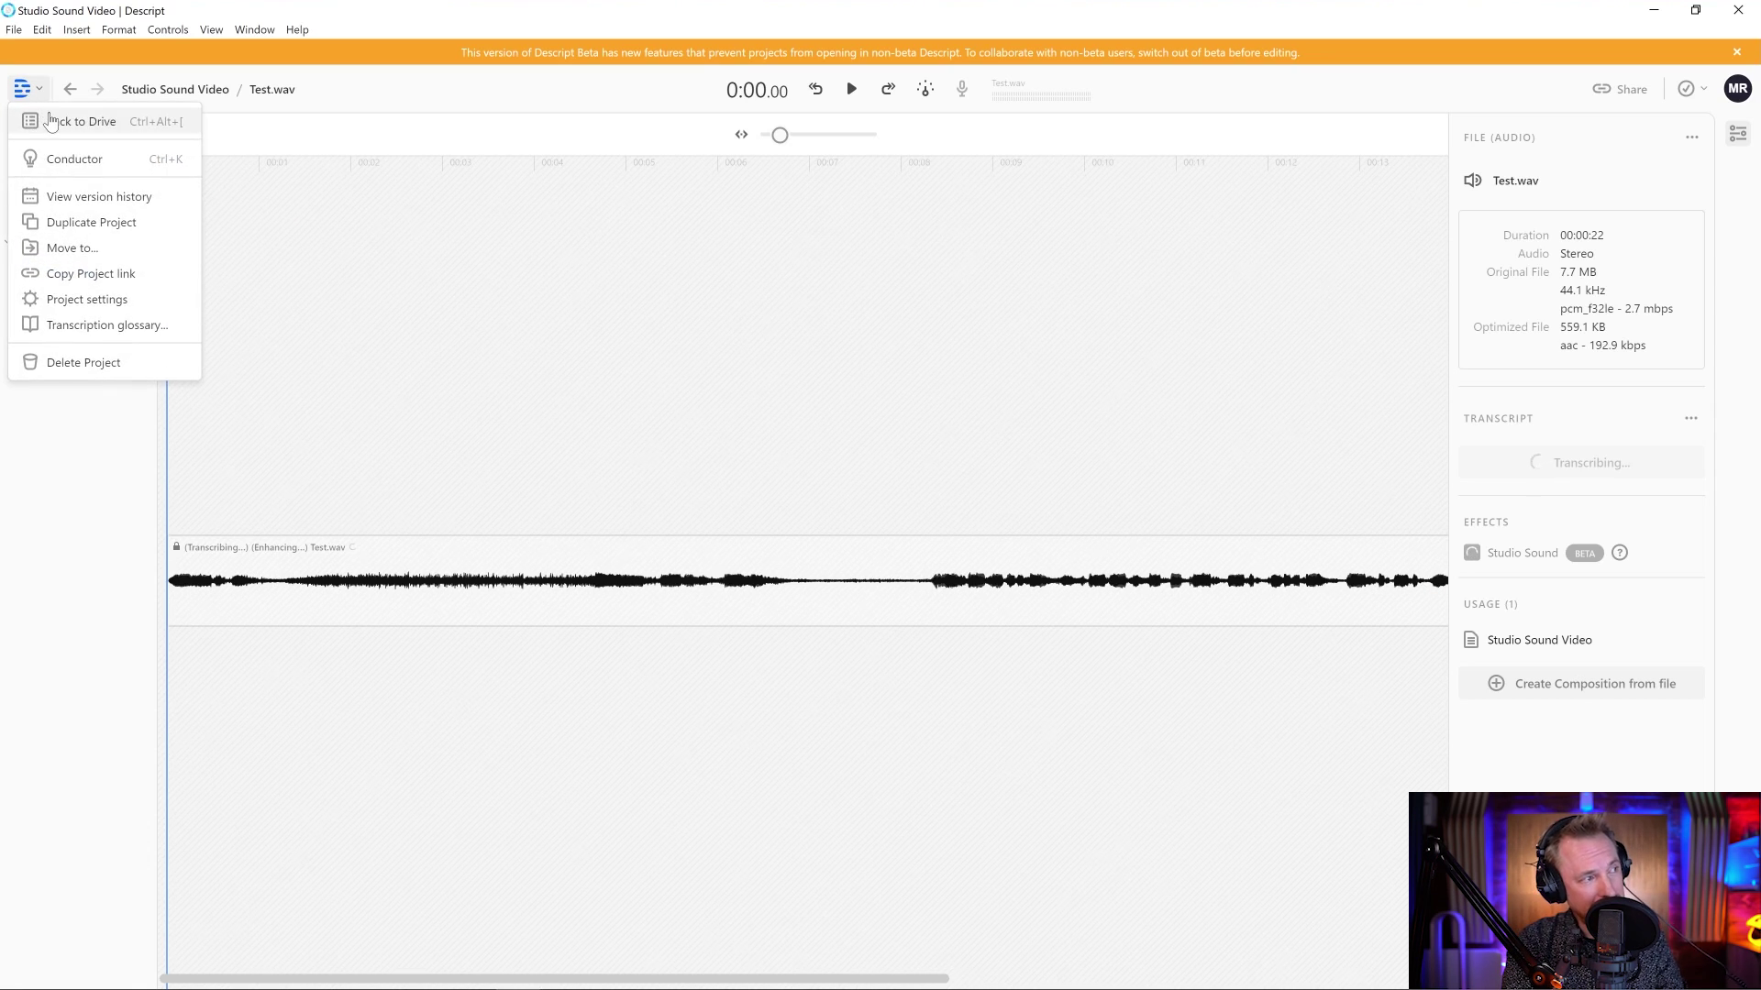
left_click(37, 119)
left_click(303, 252)
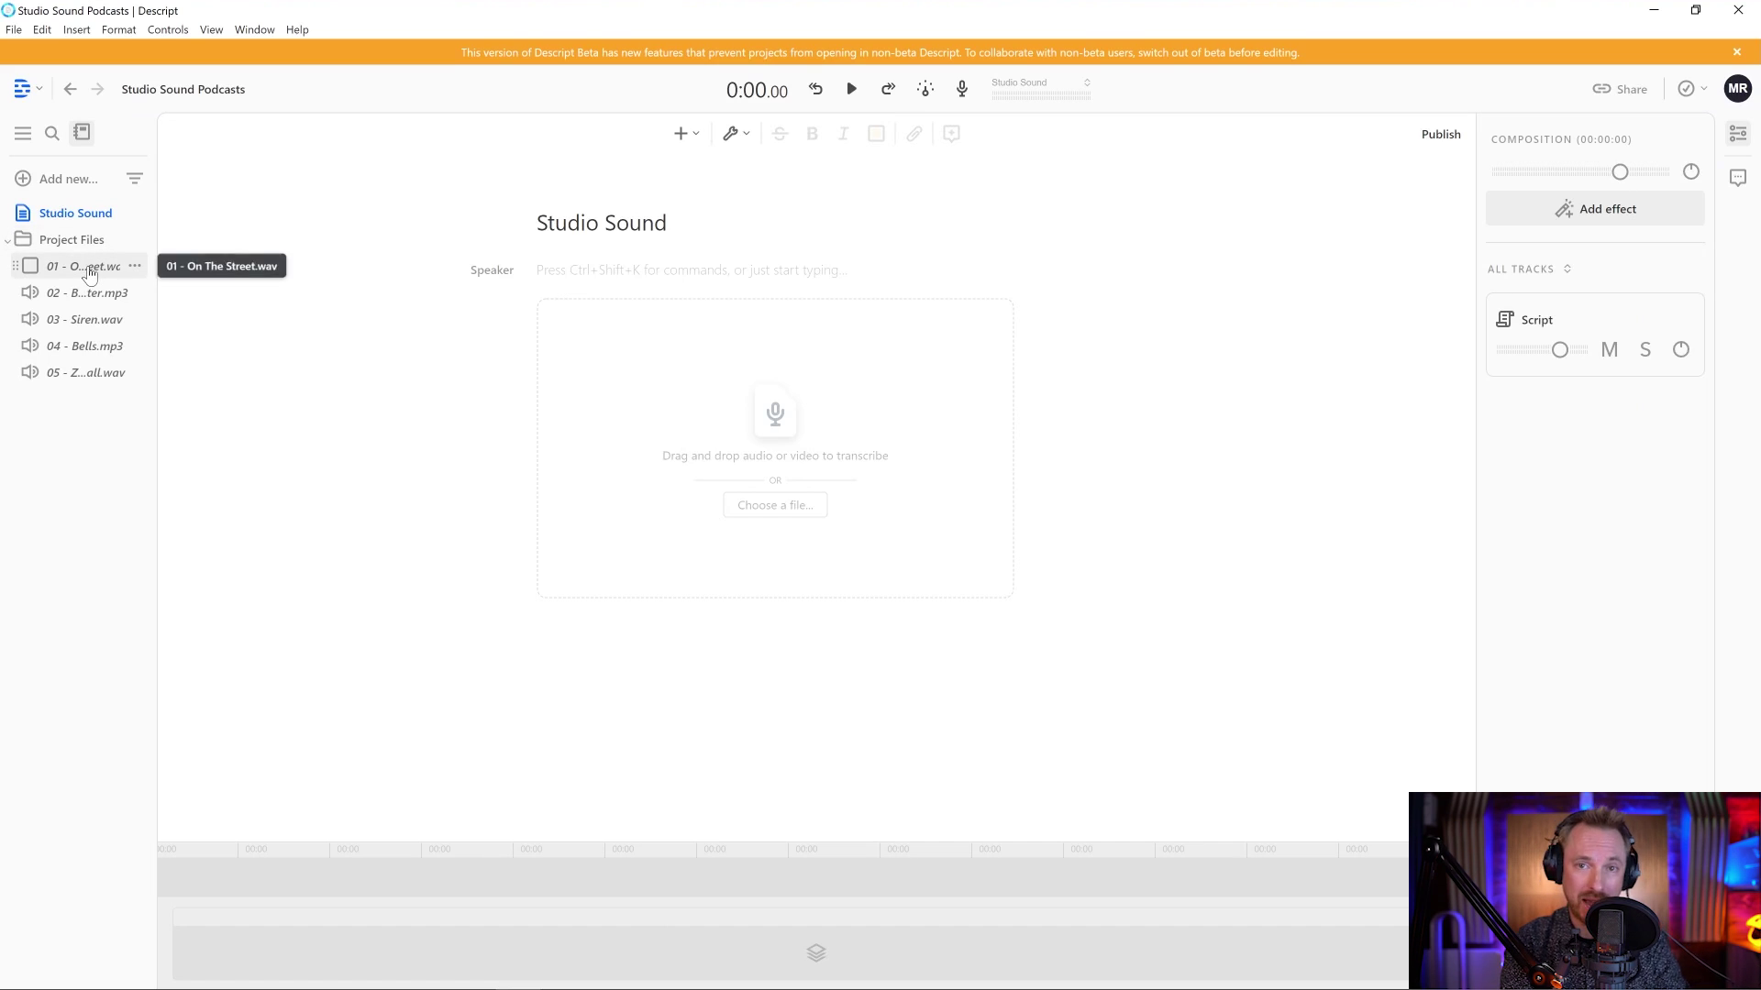
left_click(90, 268)
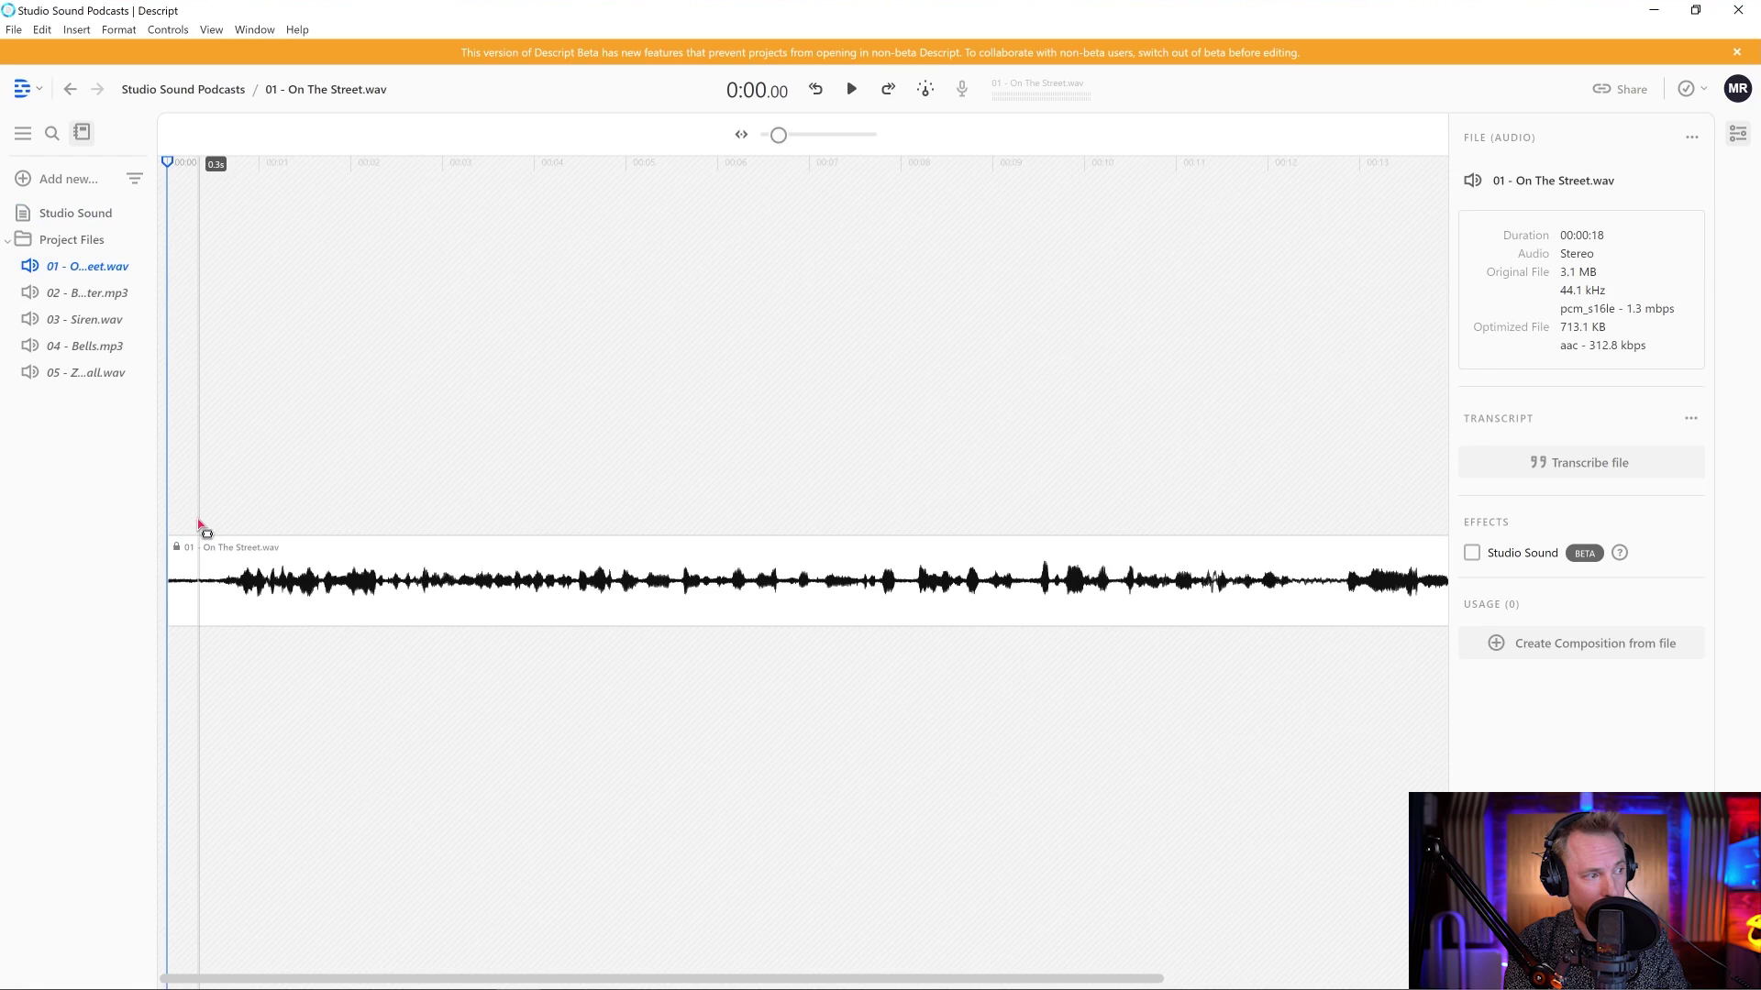
Step: Play the street clip, enable Studio Sound, and replay it from the start
key("space")
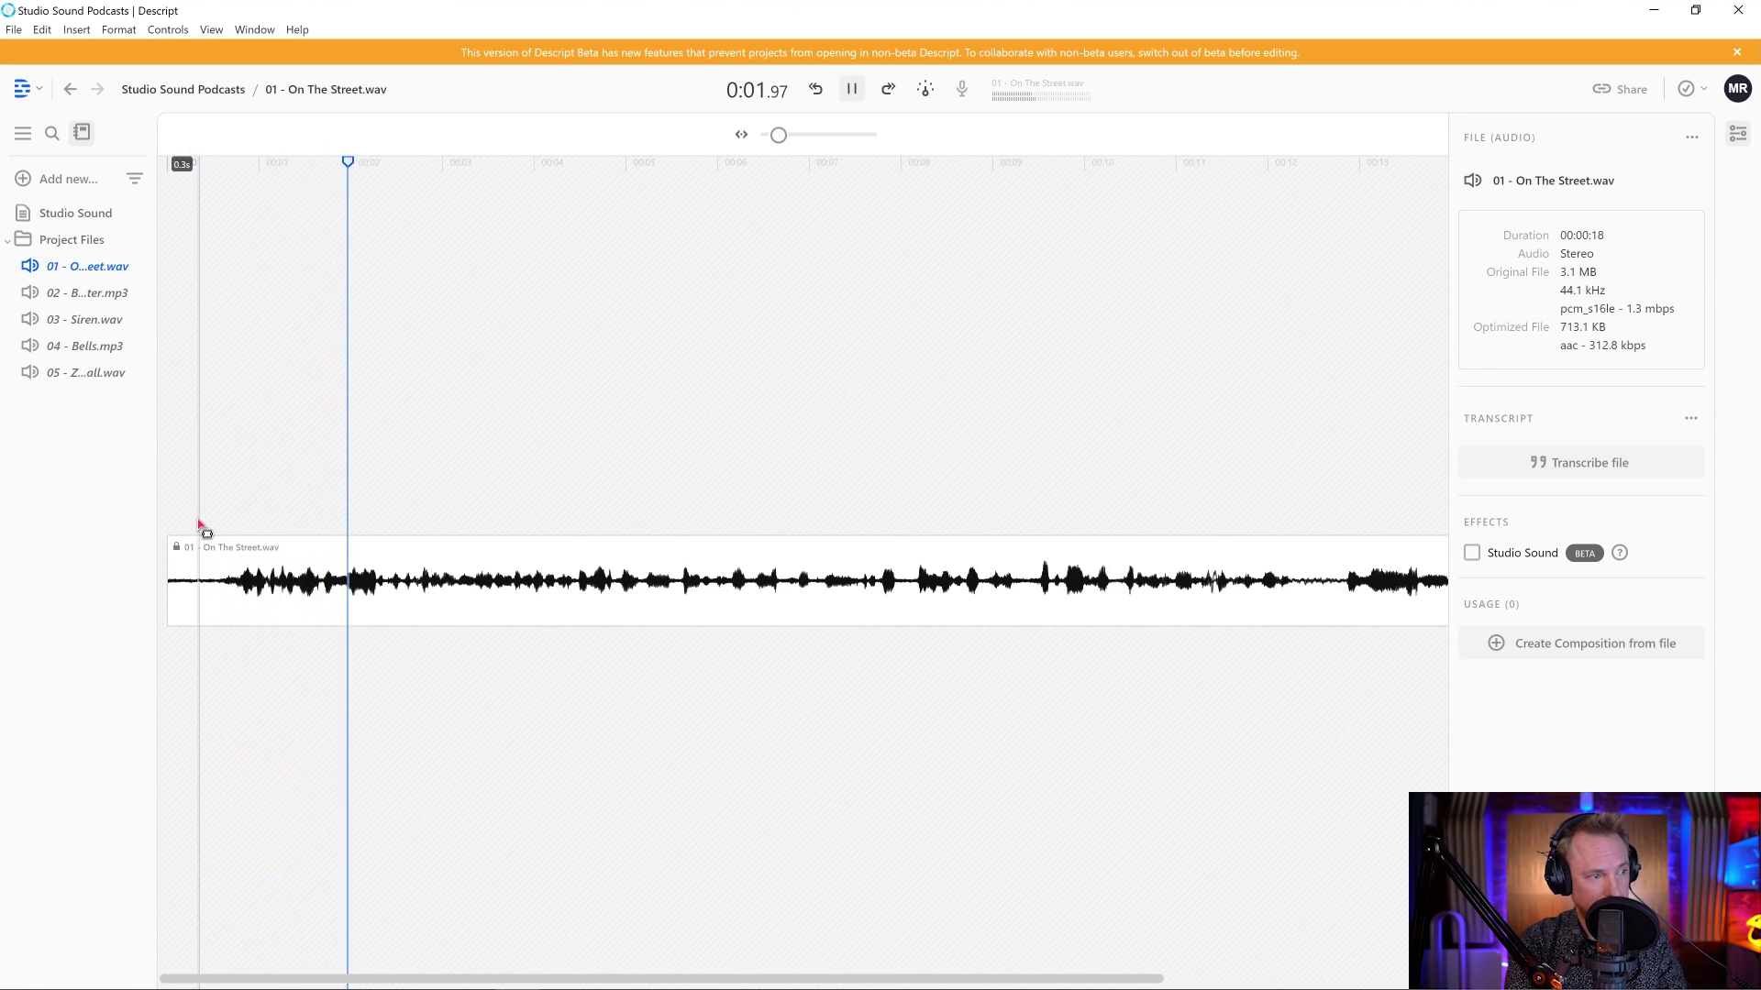
key("space")
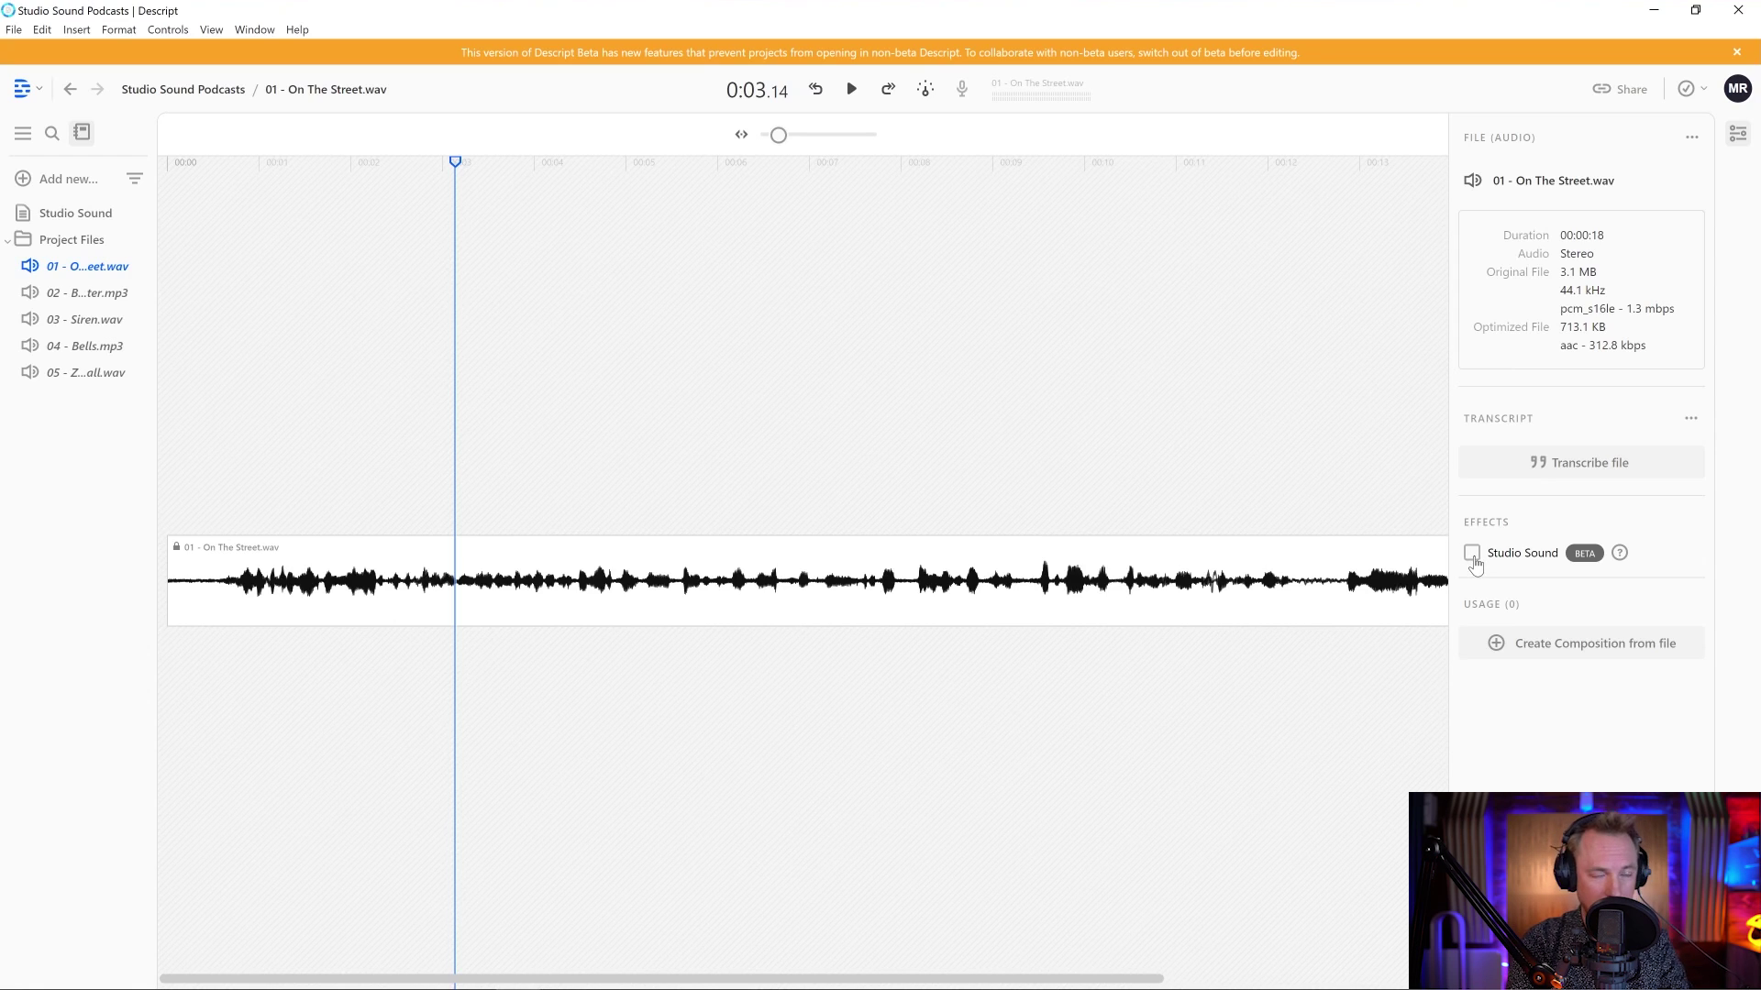
left_click(1472, 554)
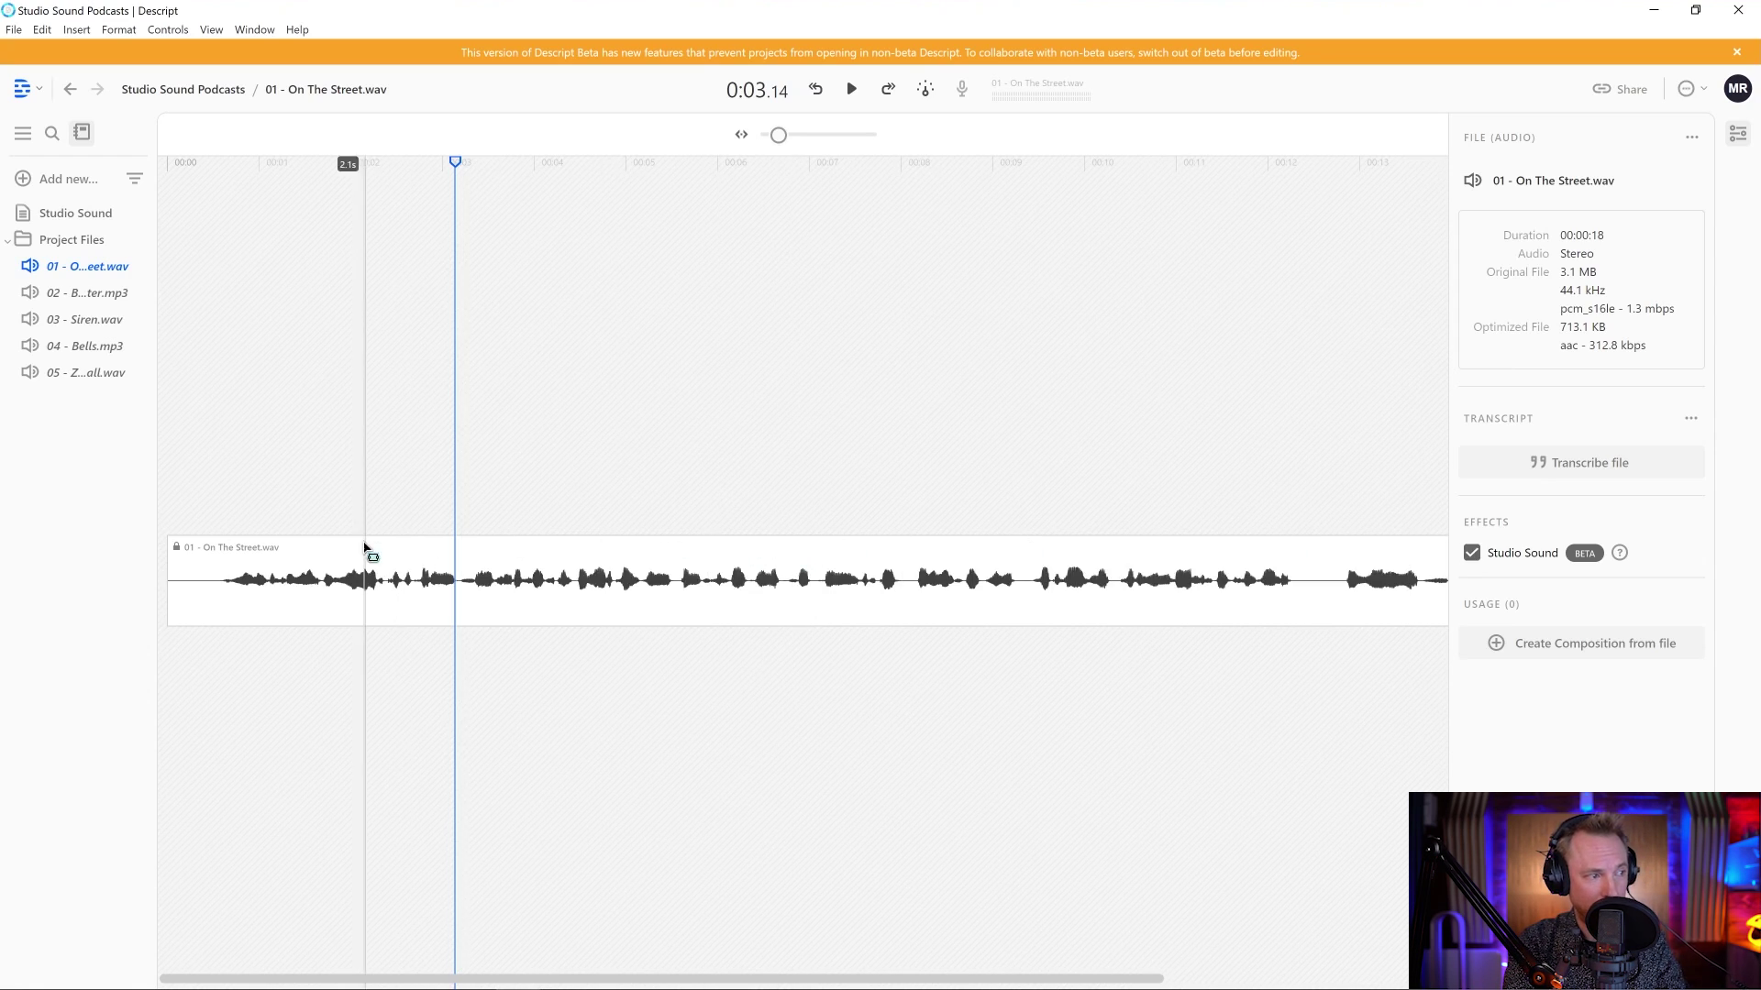
left_click(203, 530)
key("space")
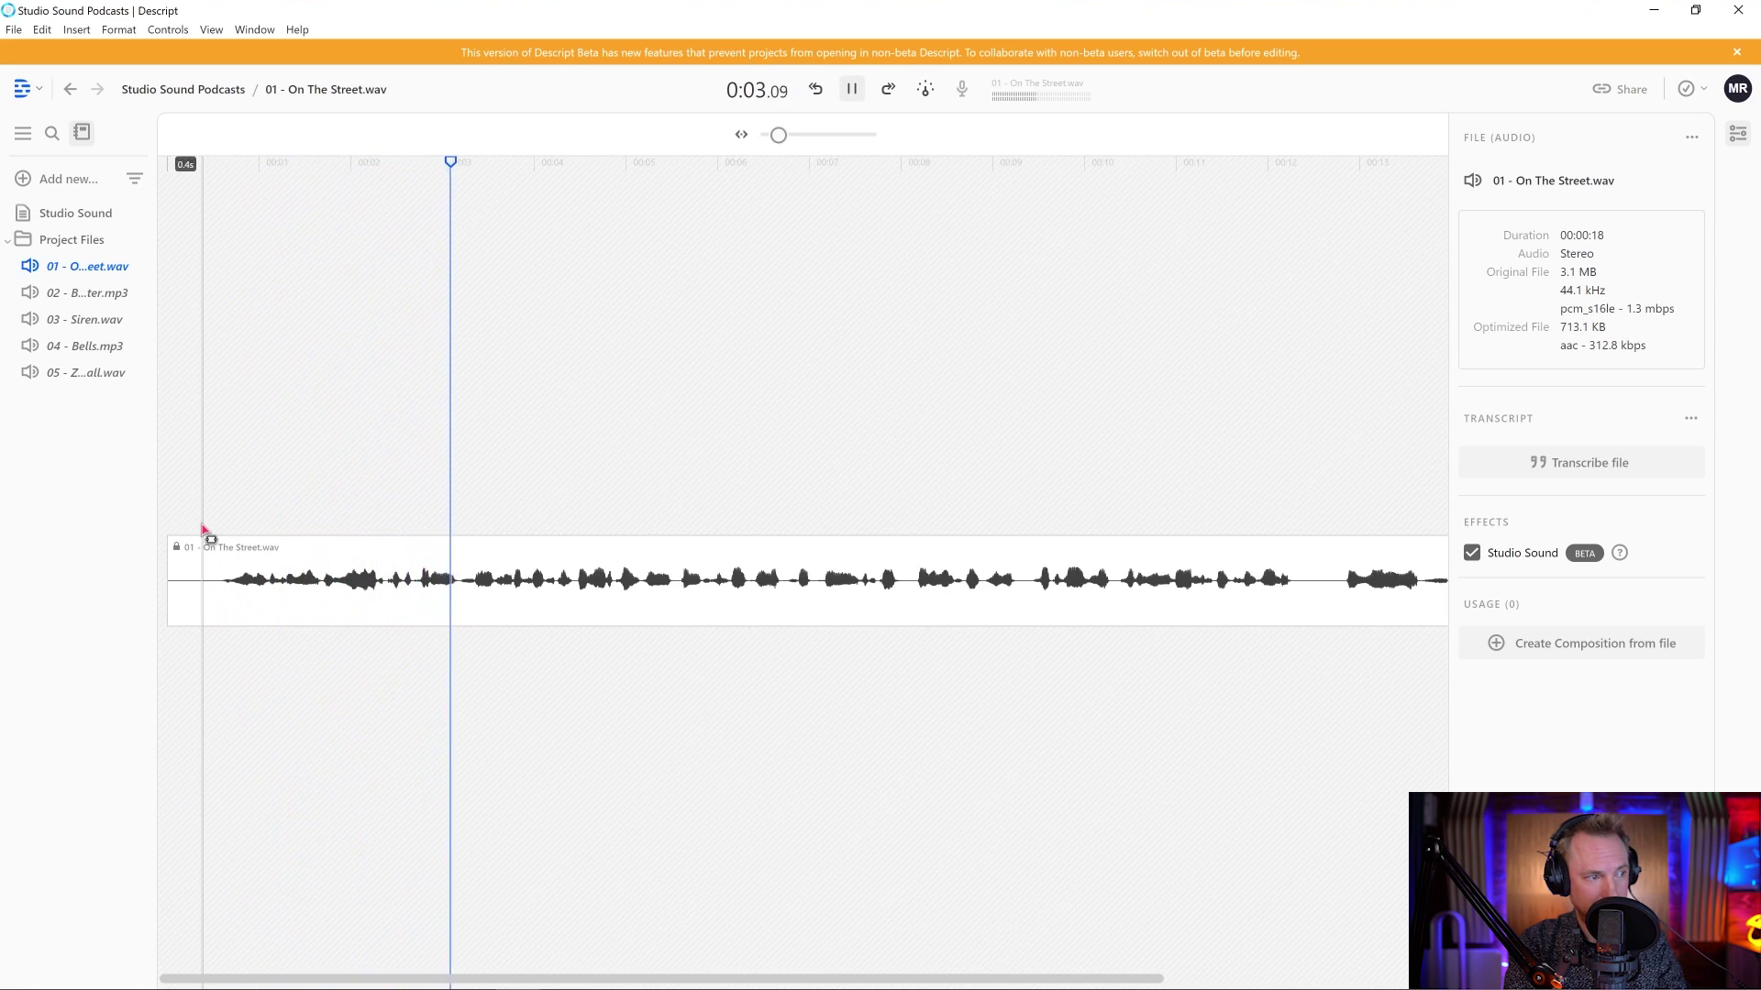
key("space")
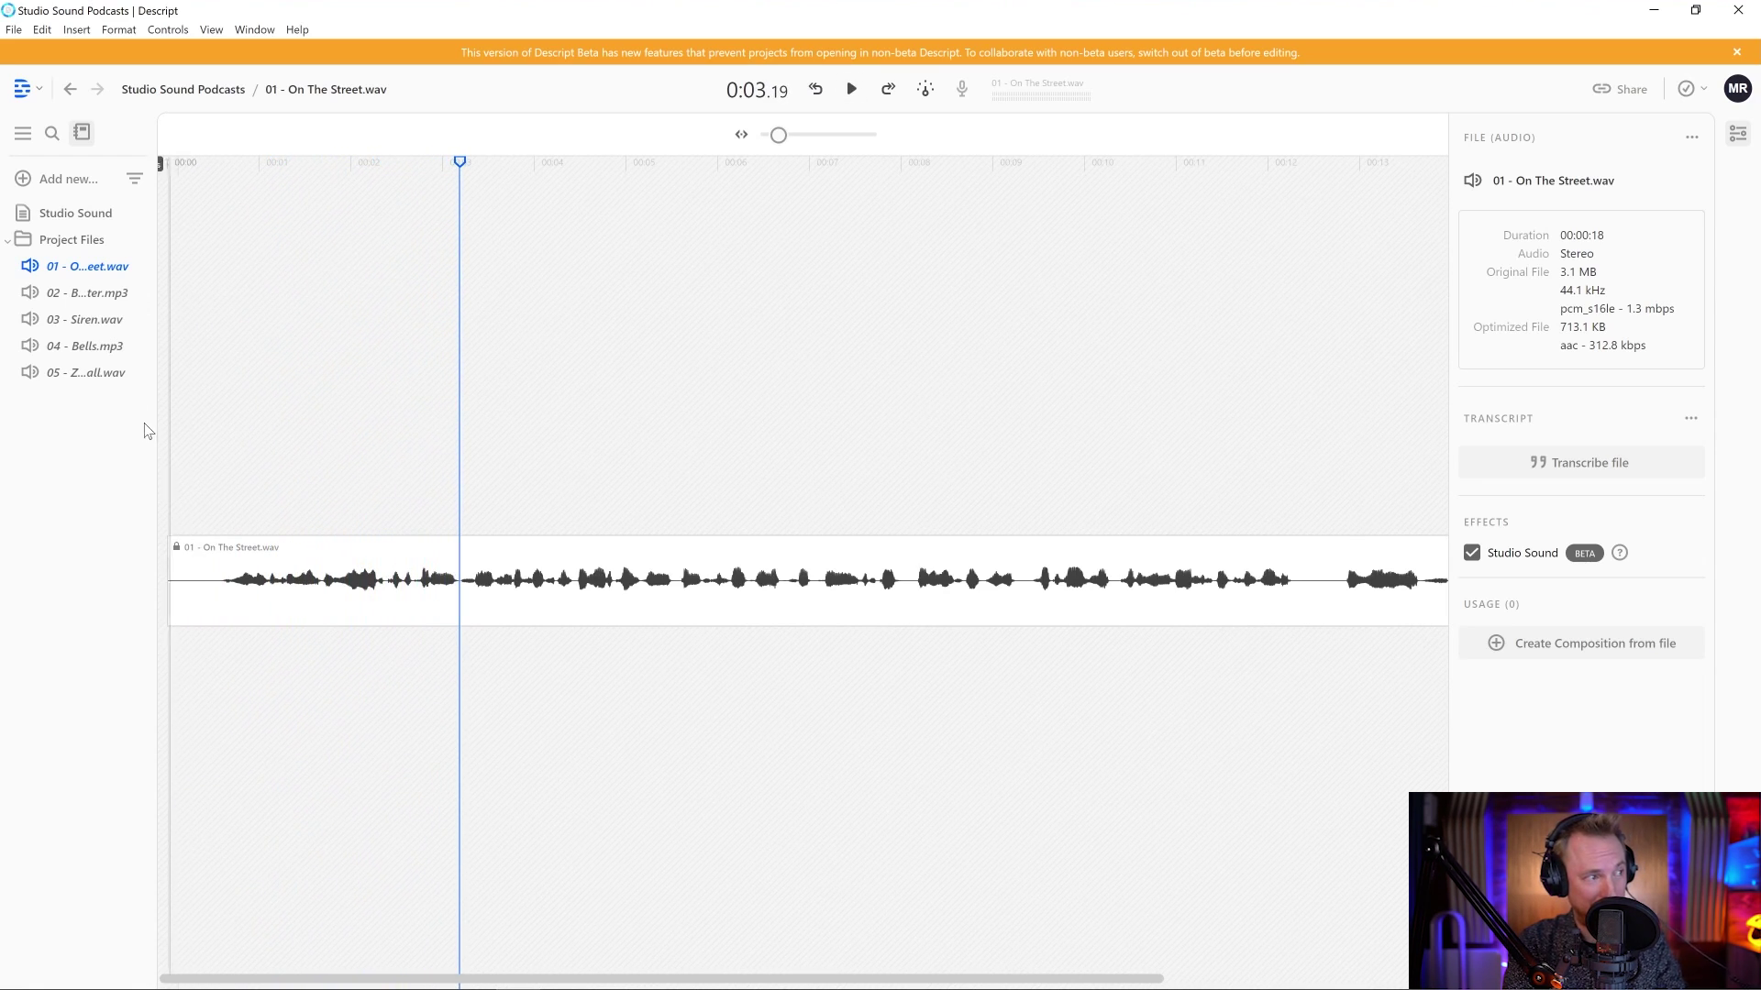
Step: Compare 02 - Background Chatter.mp3 before and after Studio Sound from 1 s, then play 03 - Siren.wav
left_click(94, 299)
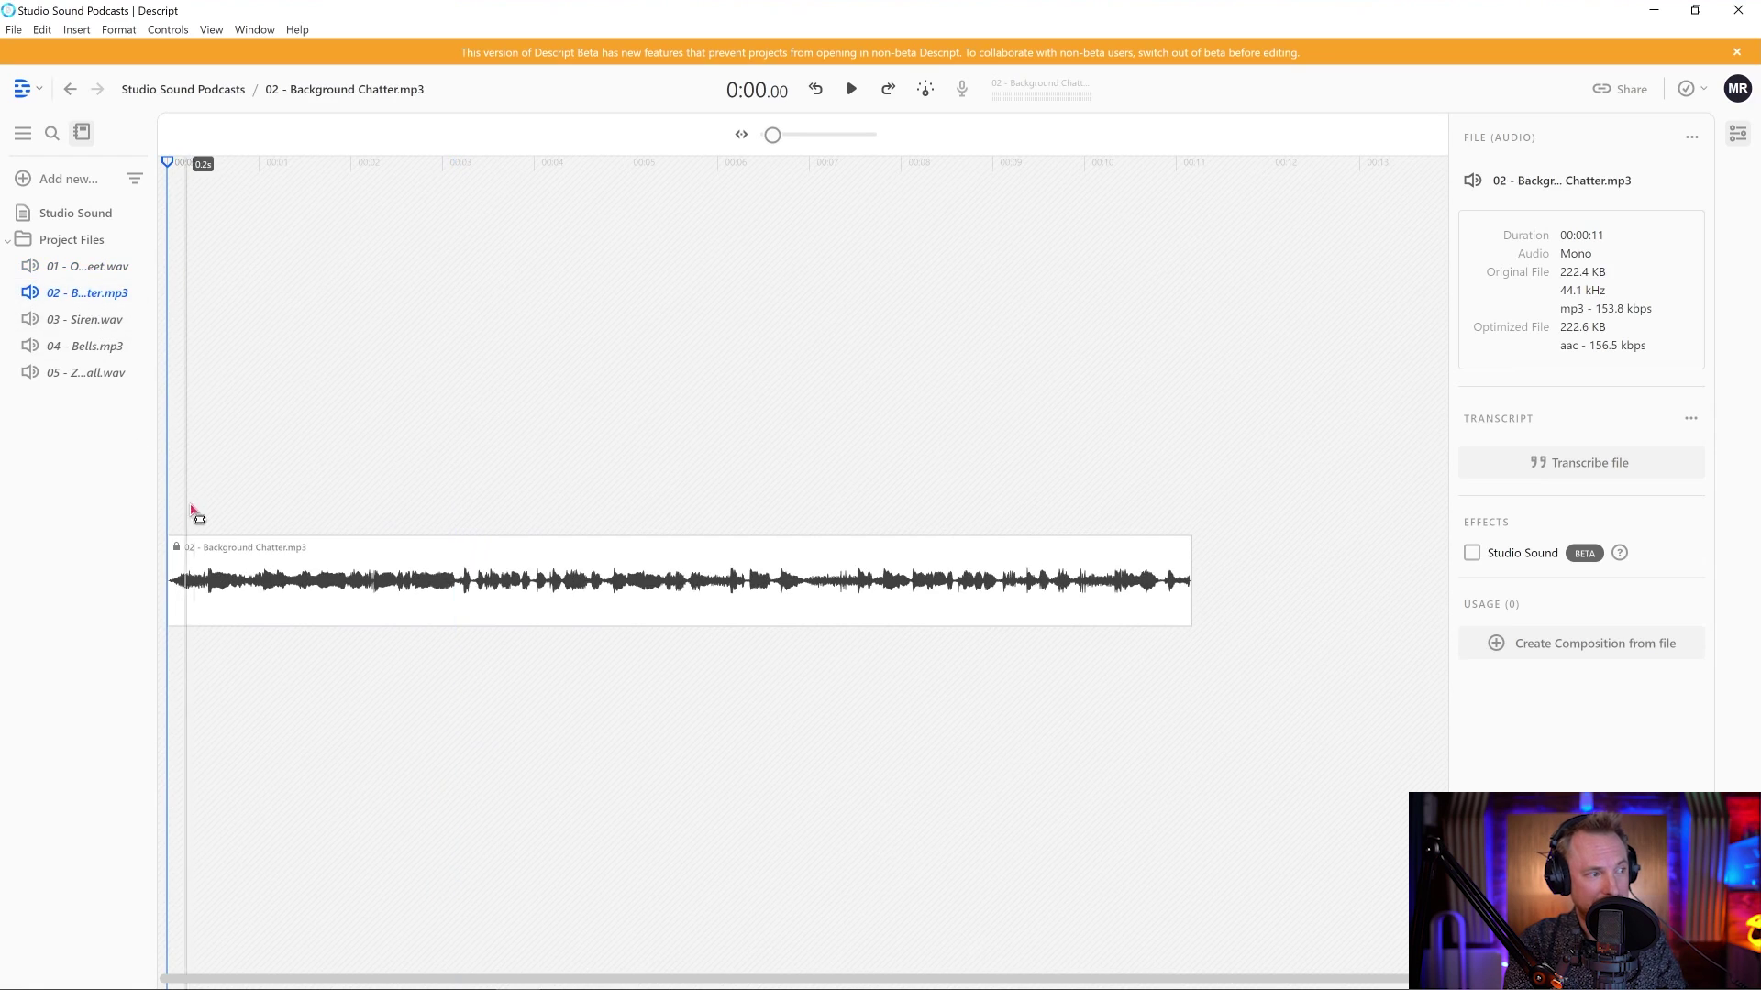
key("space")
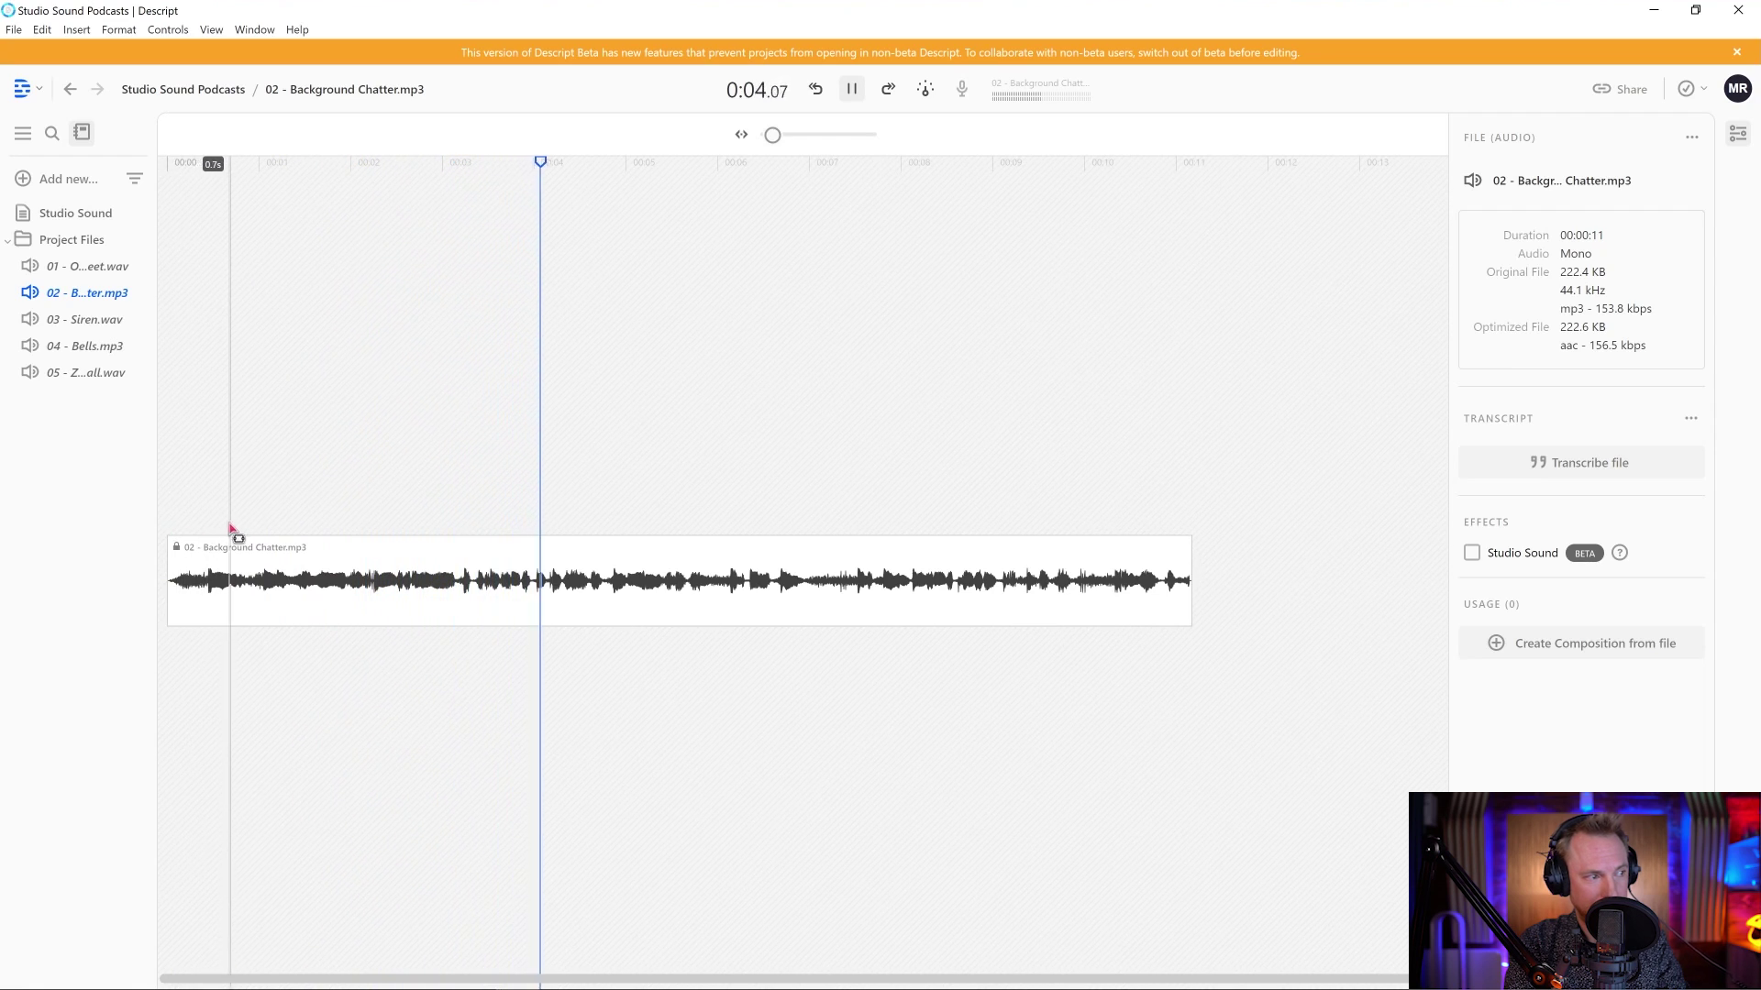
key("space")
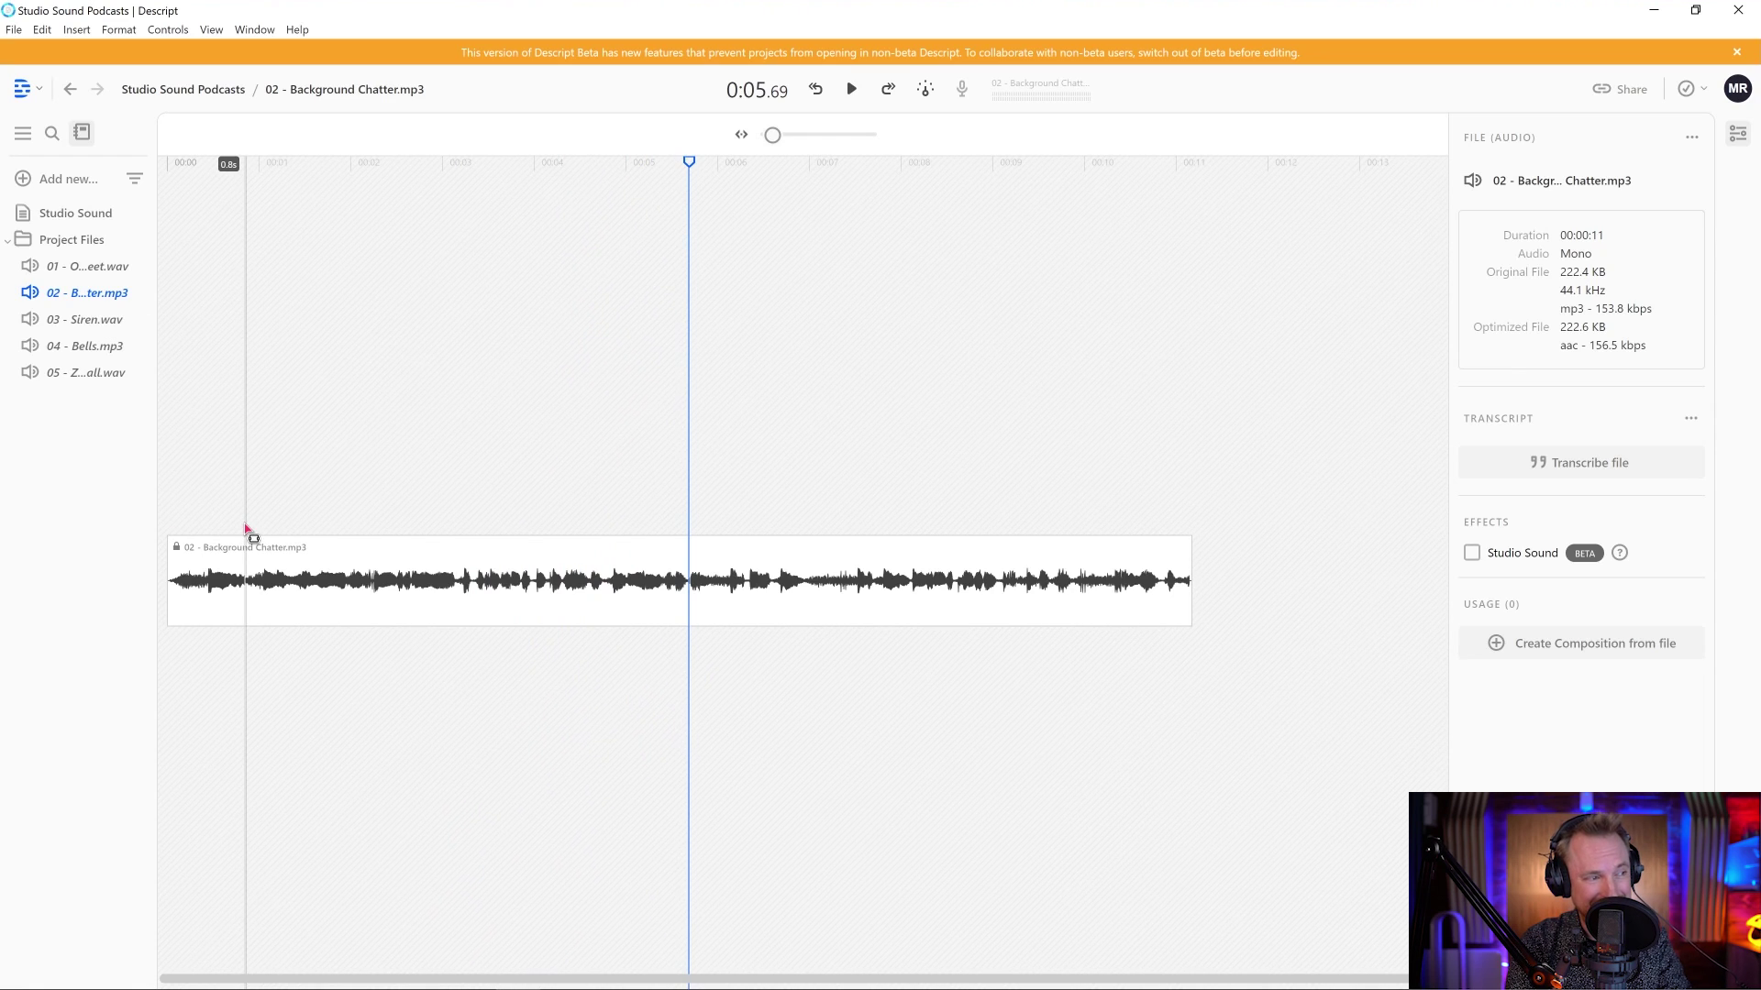
left_click(1471, 554)
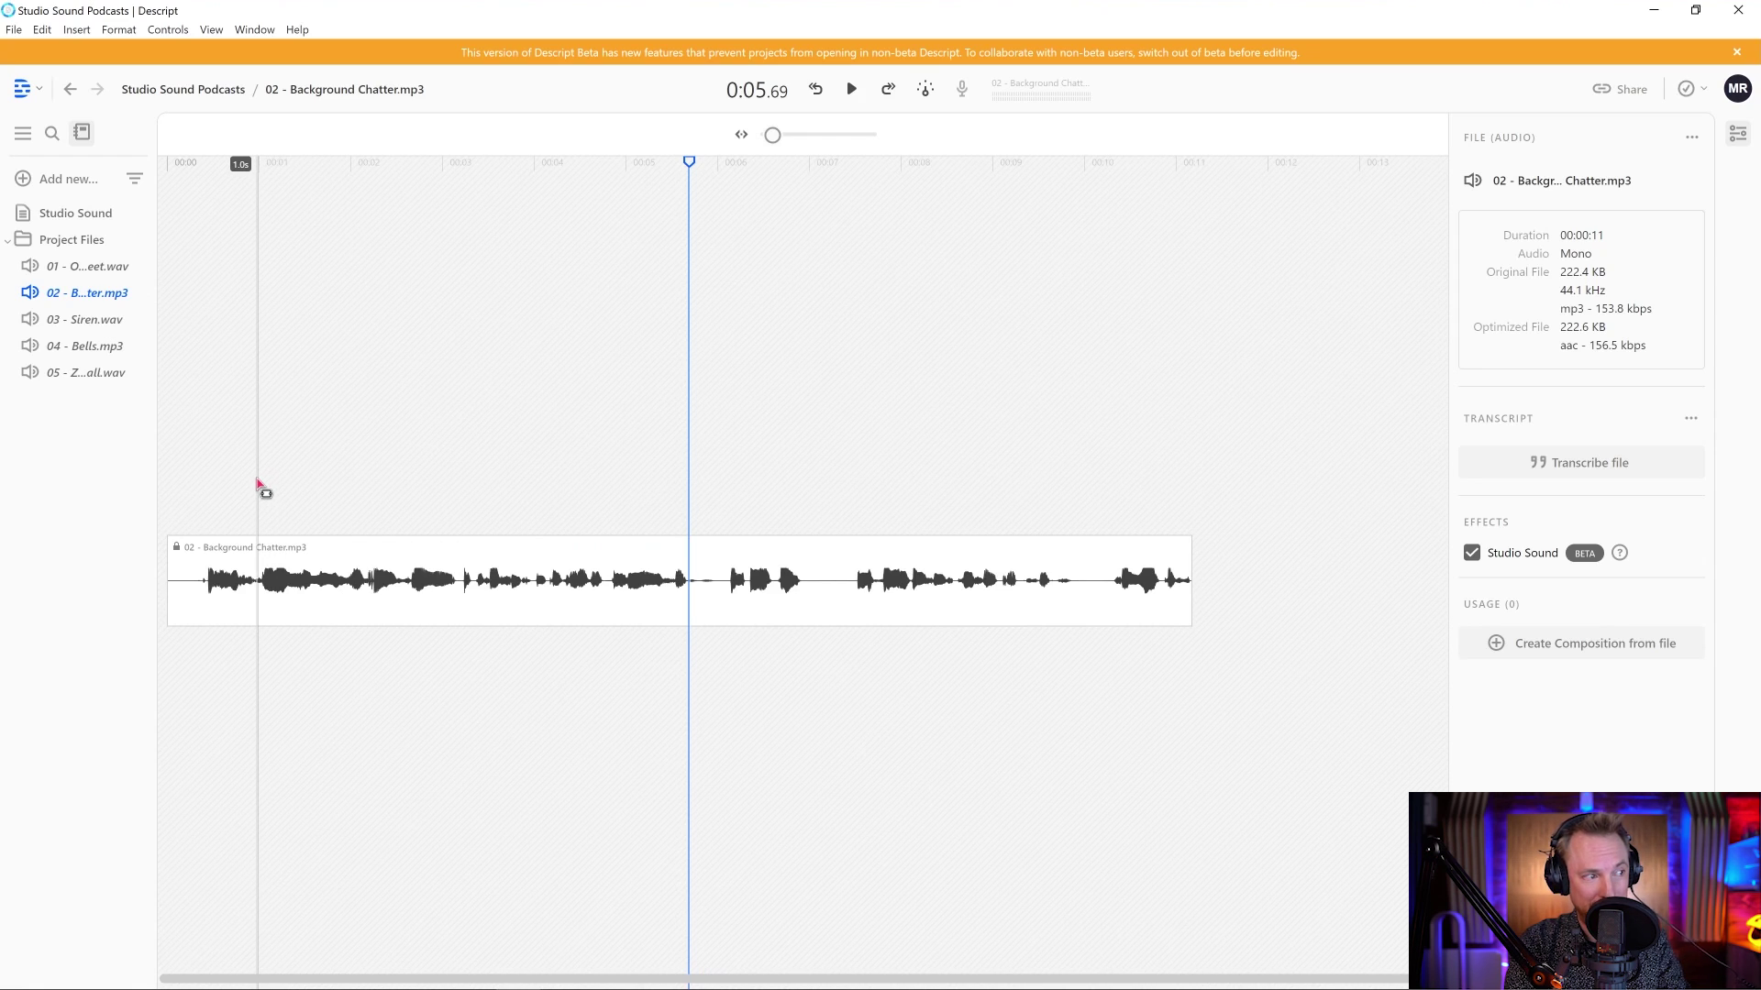
left_click(258, 486)
key("space")
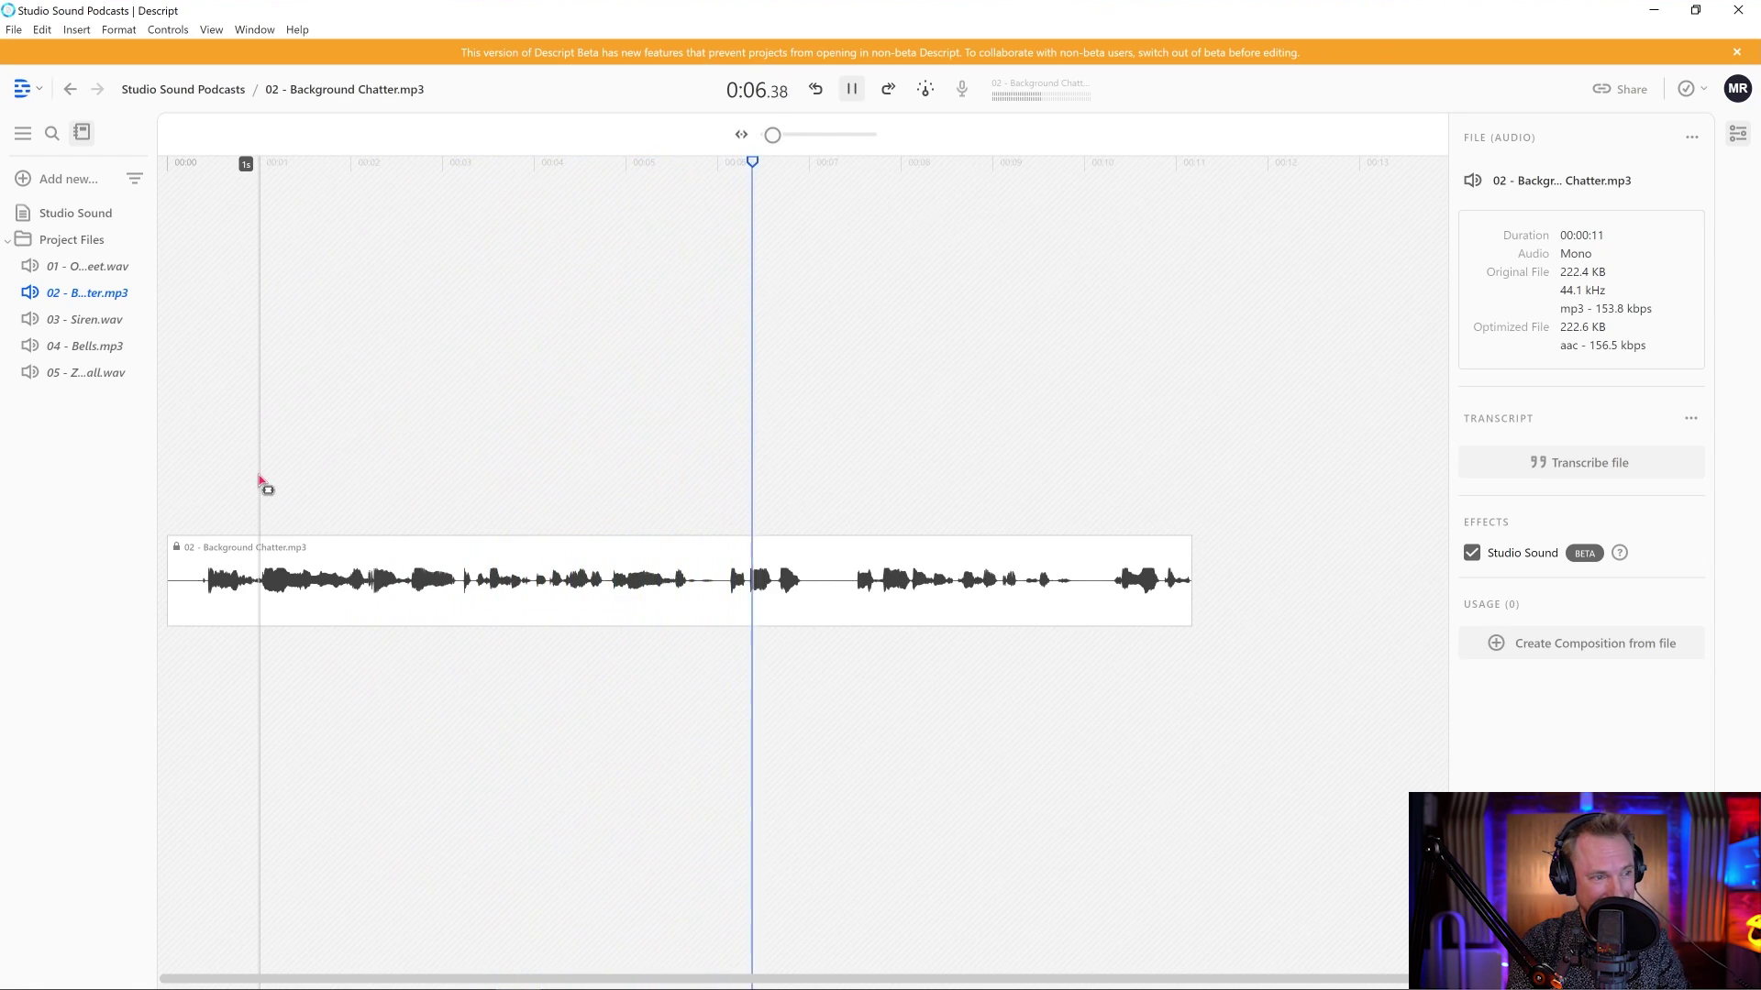
key("space")
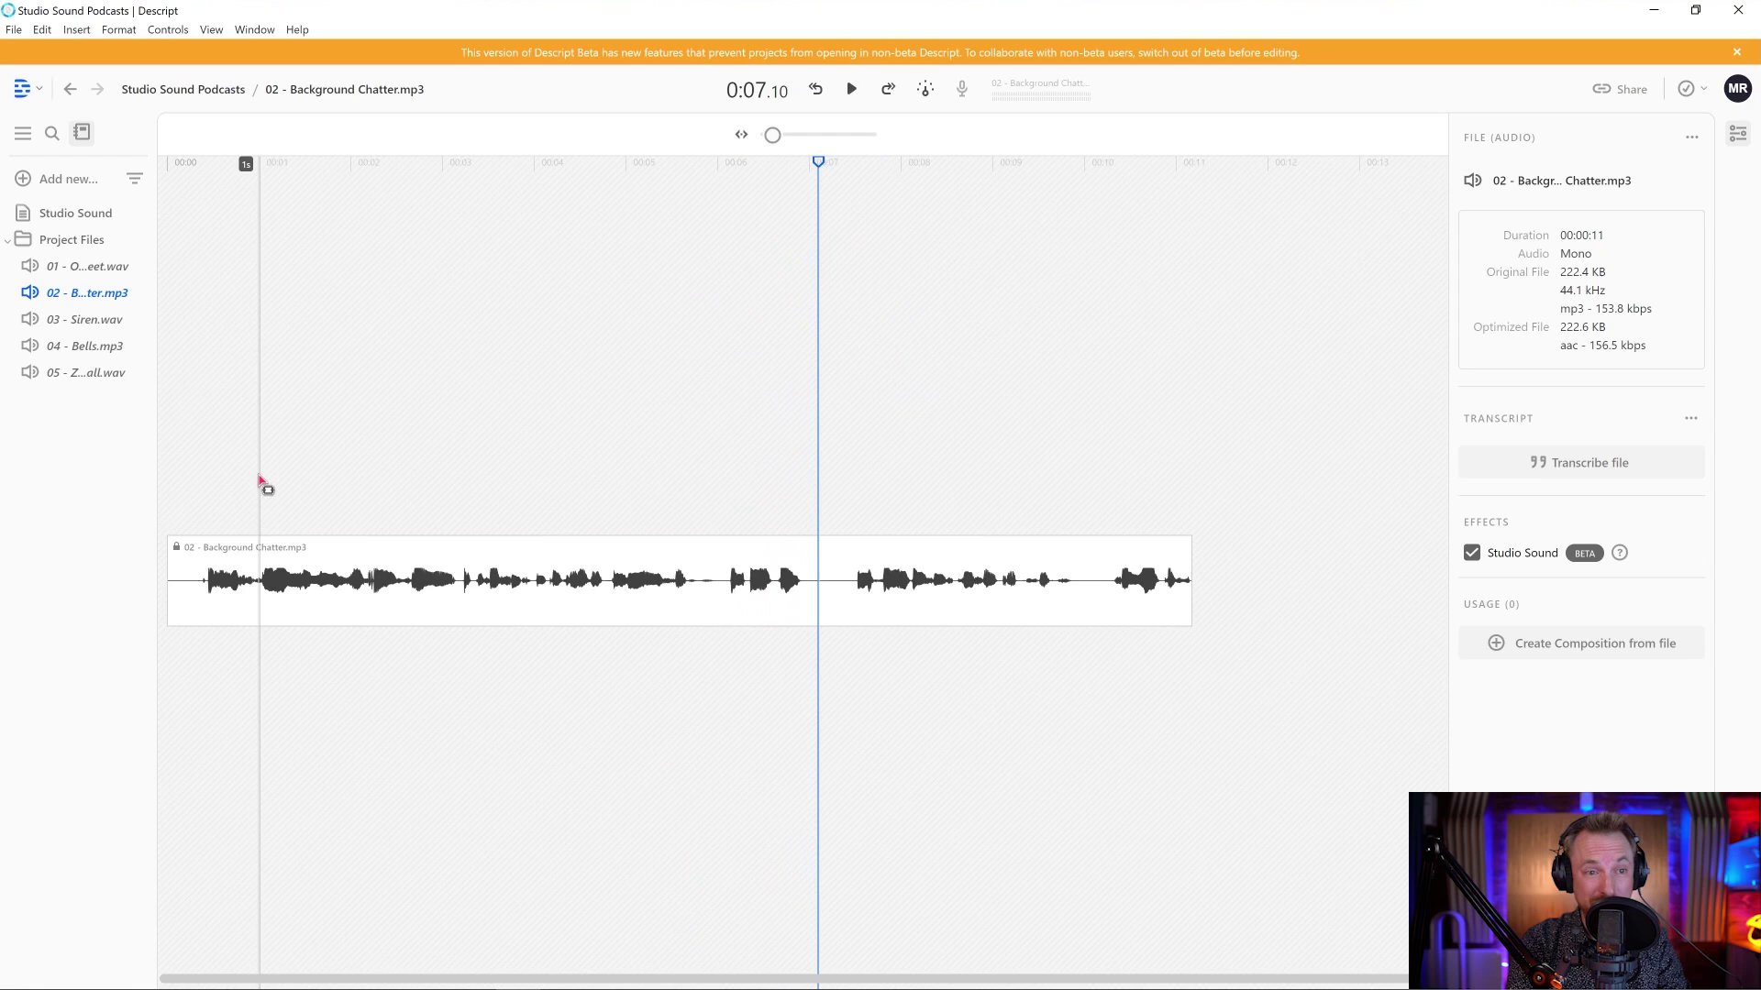
left_click(76, 323)
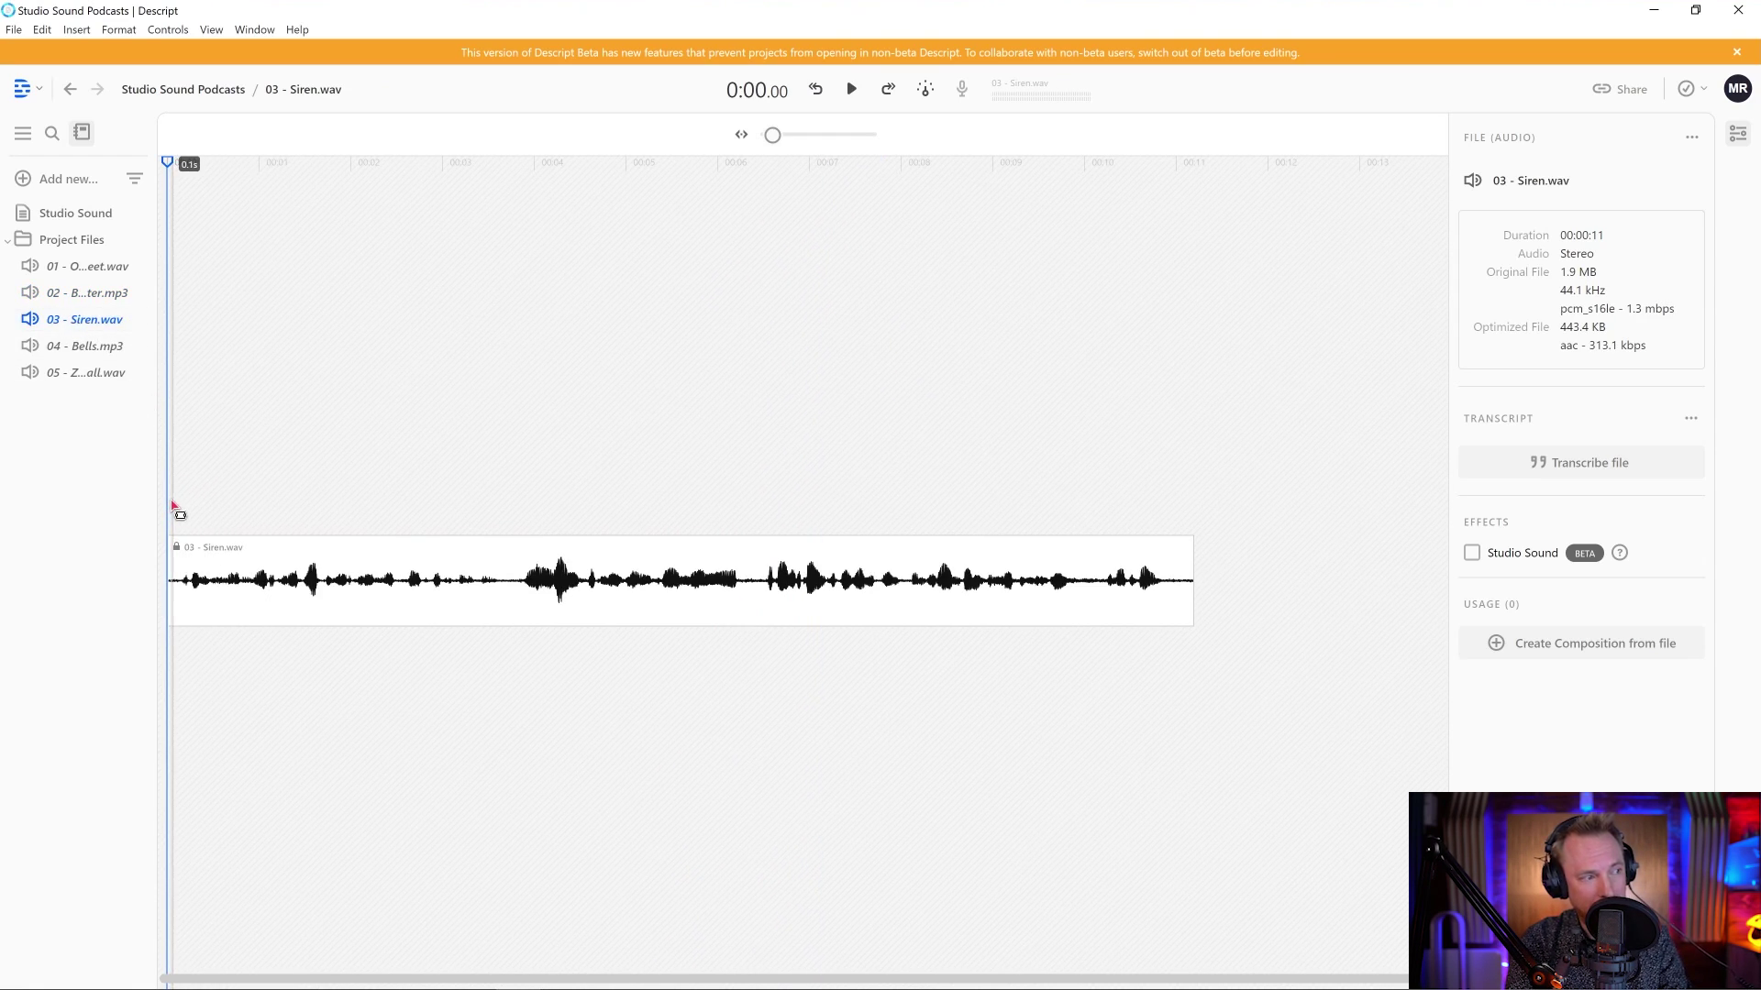
key("space")
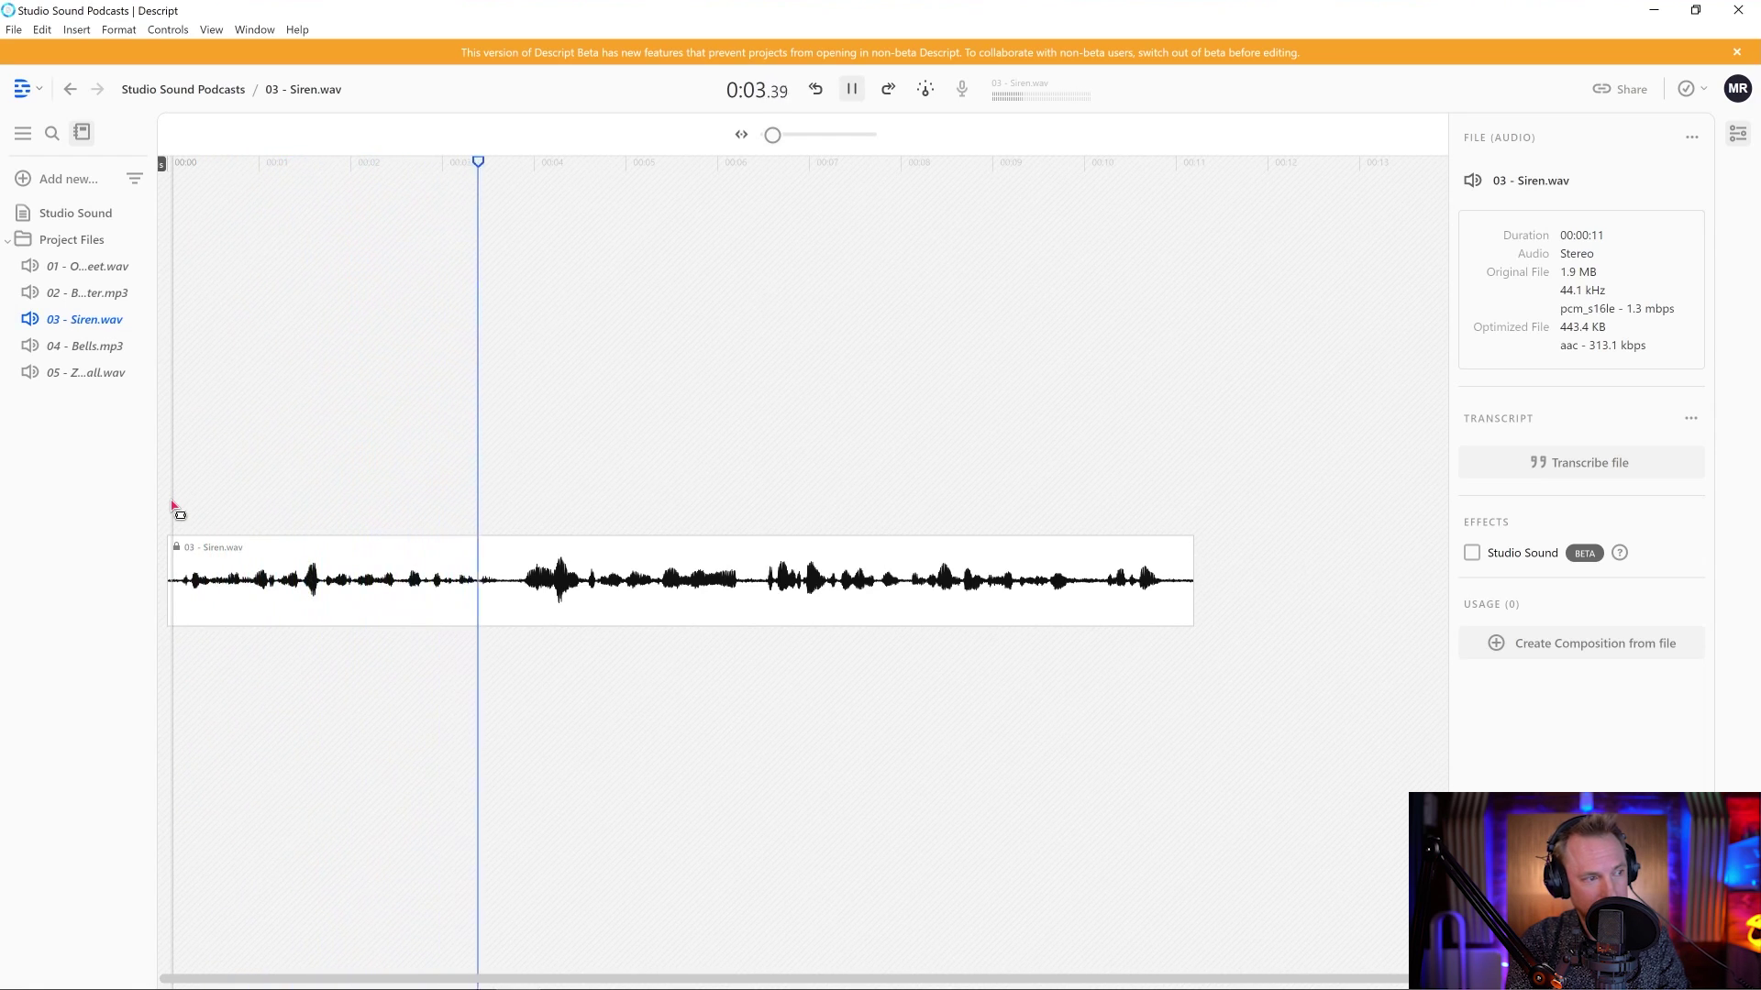
Step: Stop the siren clip, enable Studio Sound, and replay the enhanced audio from the start
key("space")
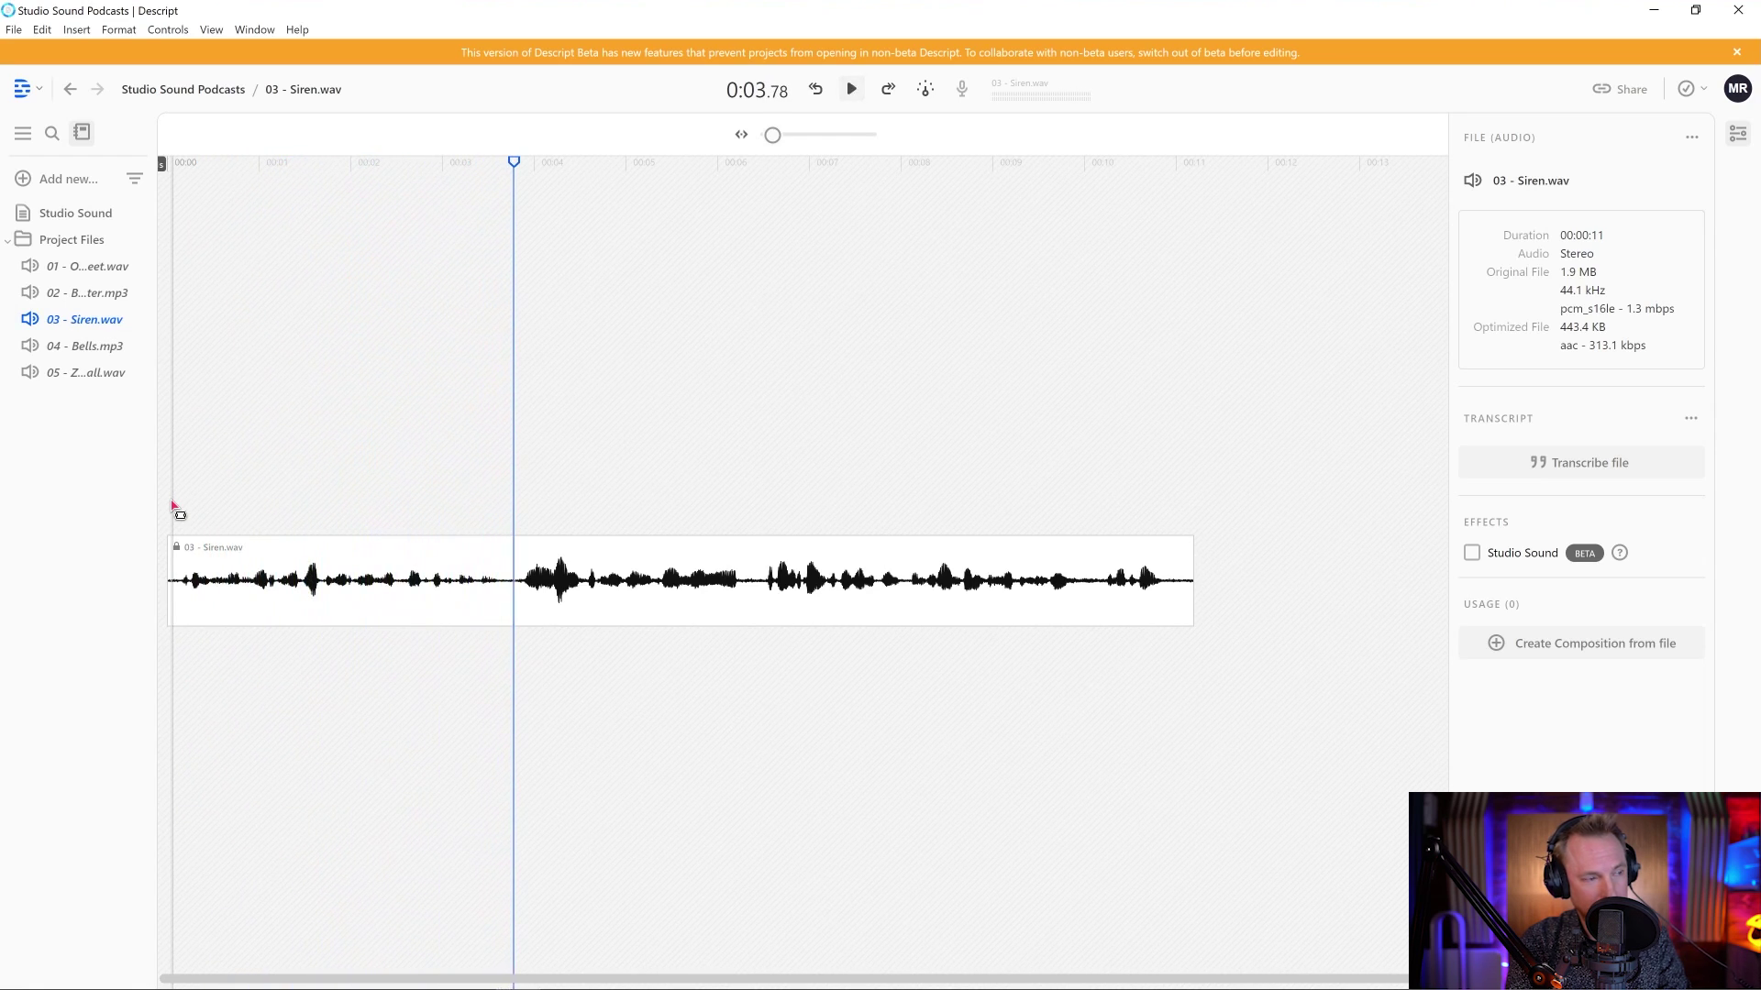
left_click(1472, 555)
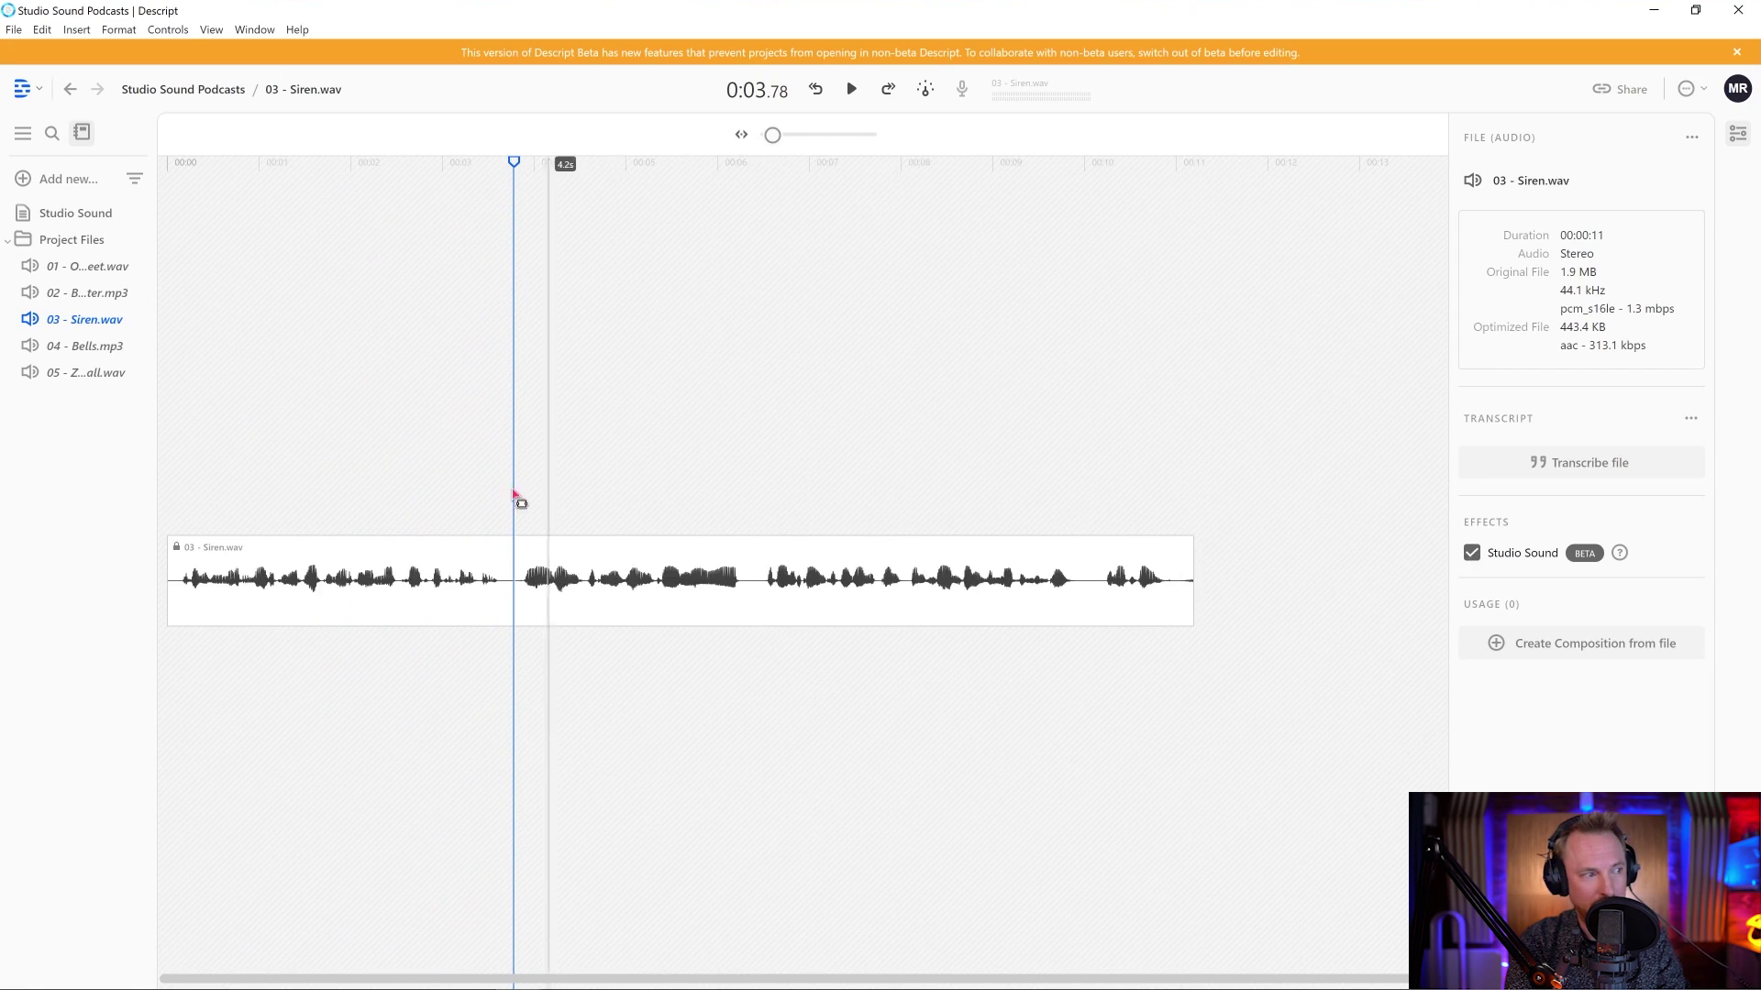
left_click(180, 523)
key("space")
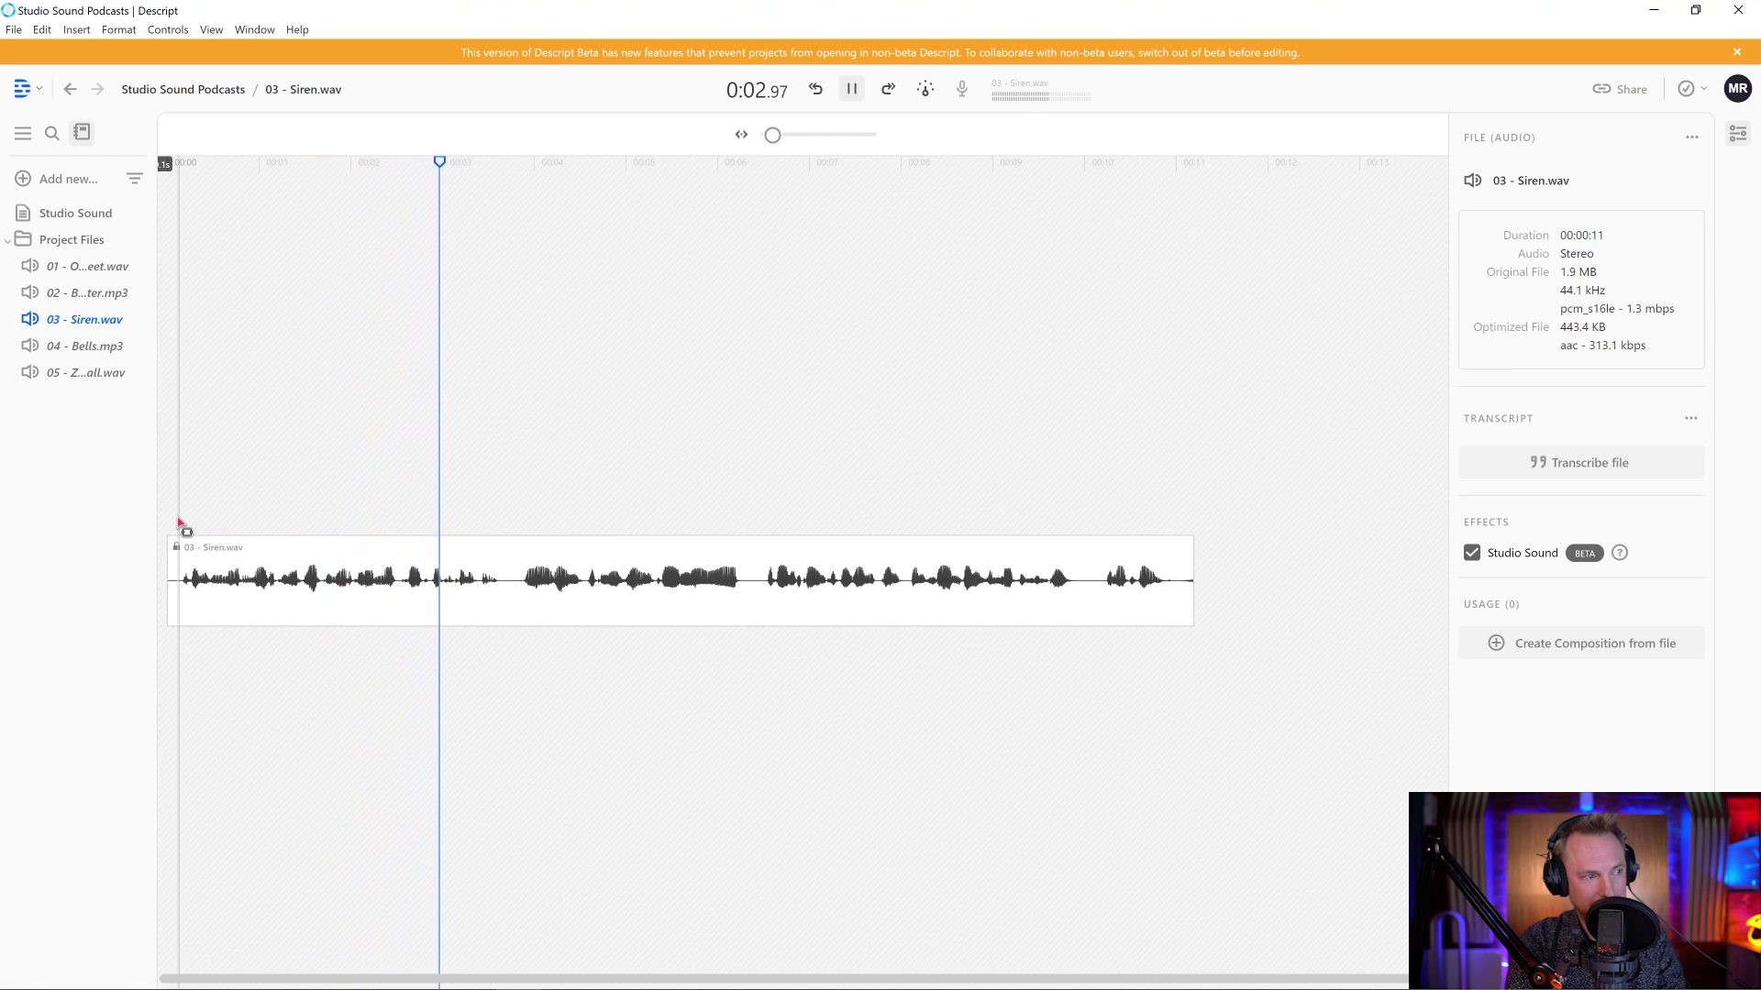
key("space")
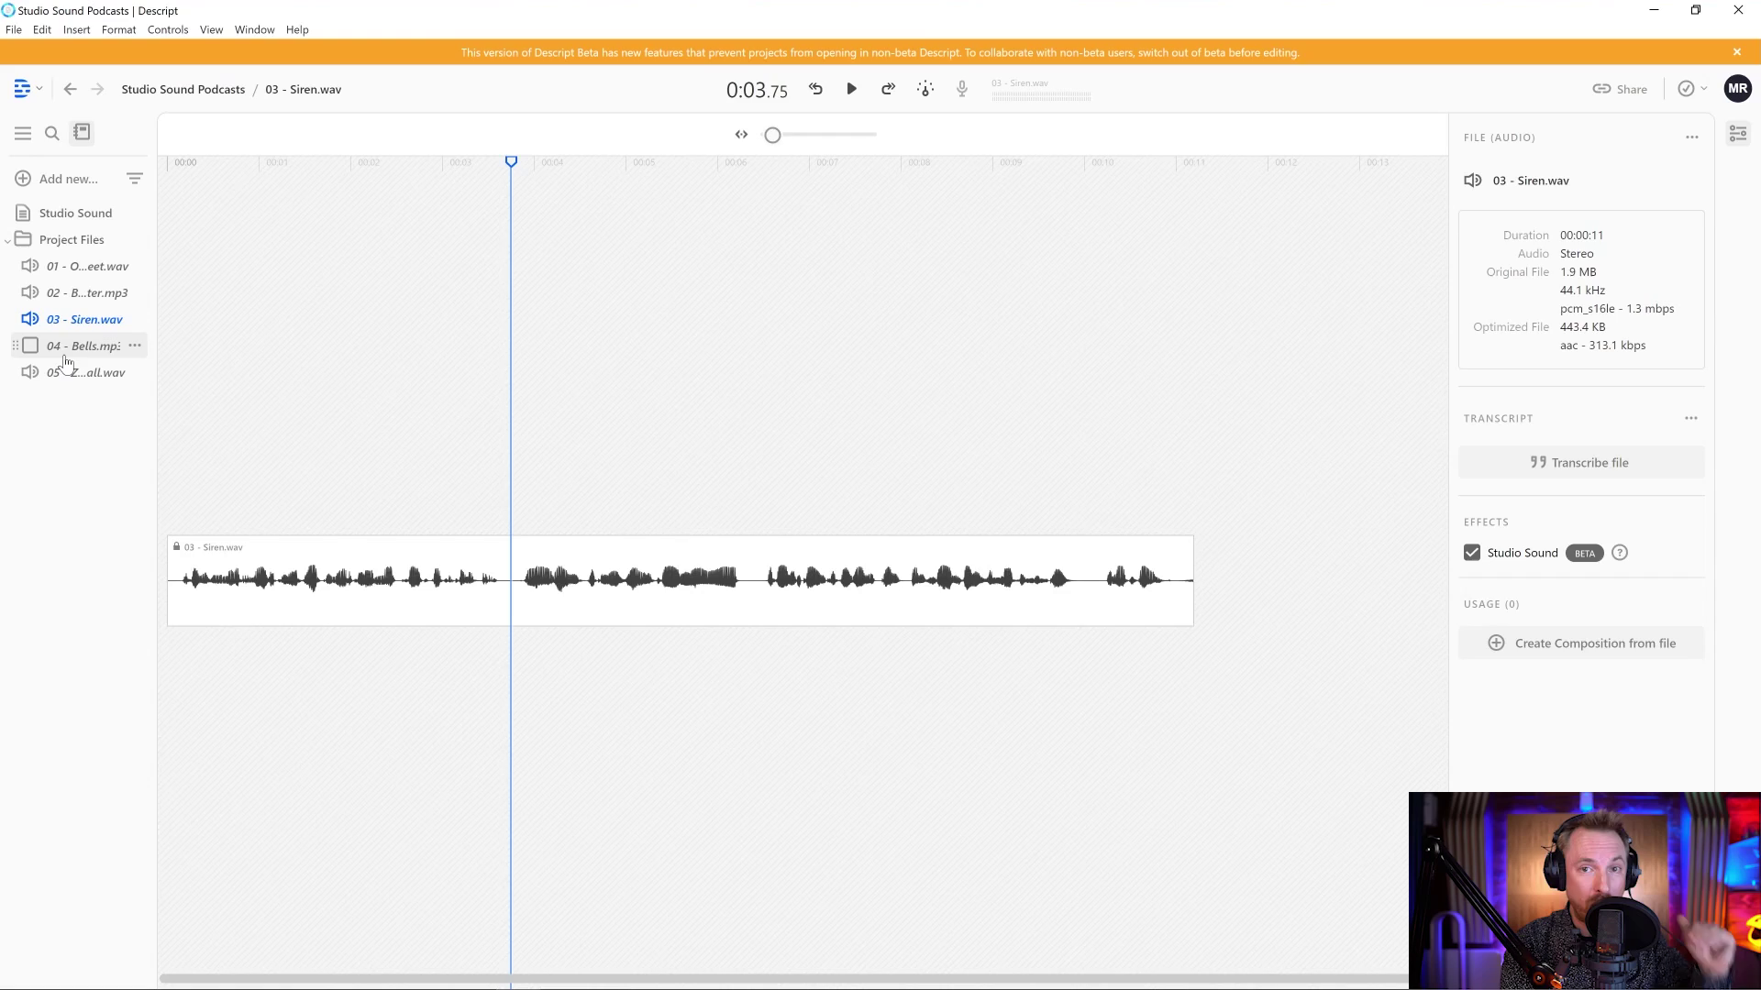
Step: Compare 04 - Bells.mp3 before and after enabling Studio Sound, then select 05 - Zoom Call.wav
left_click(58, 351)
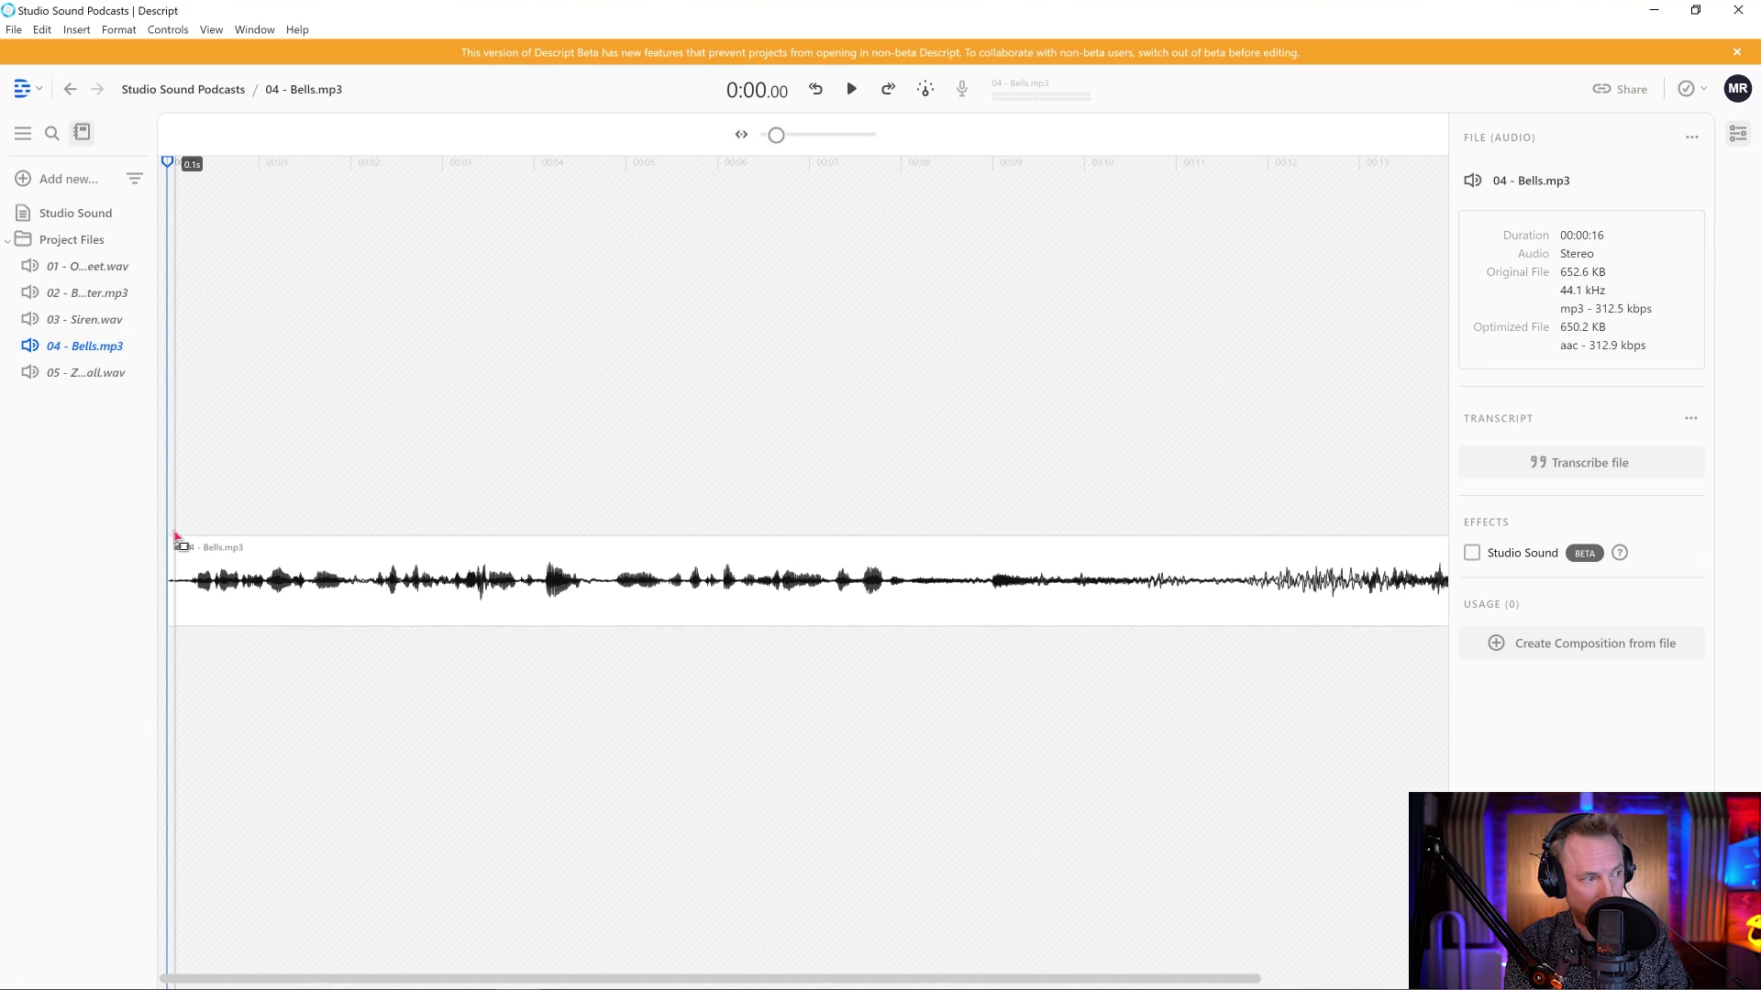
key("space")
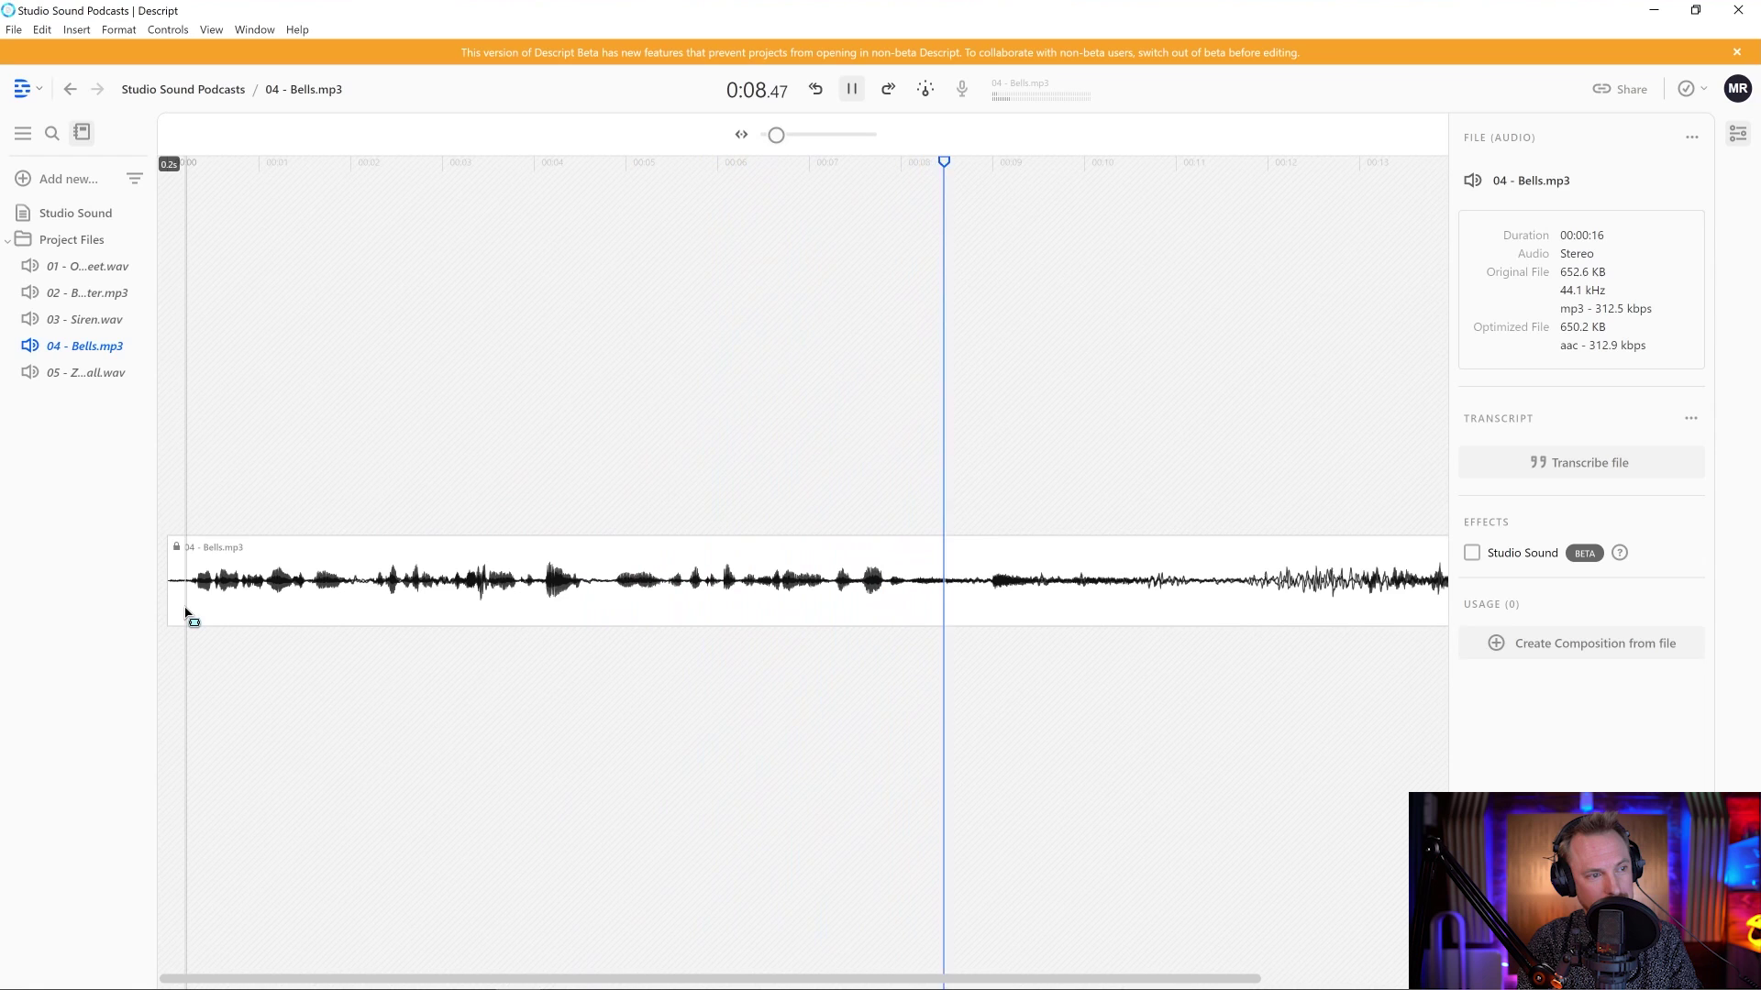
key("space")
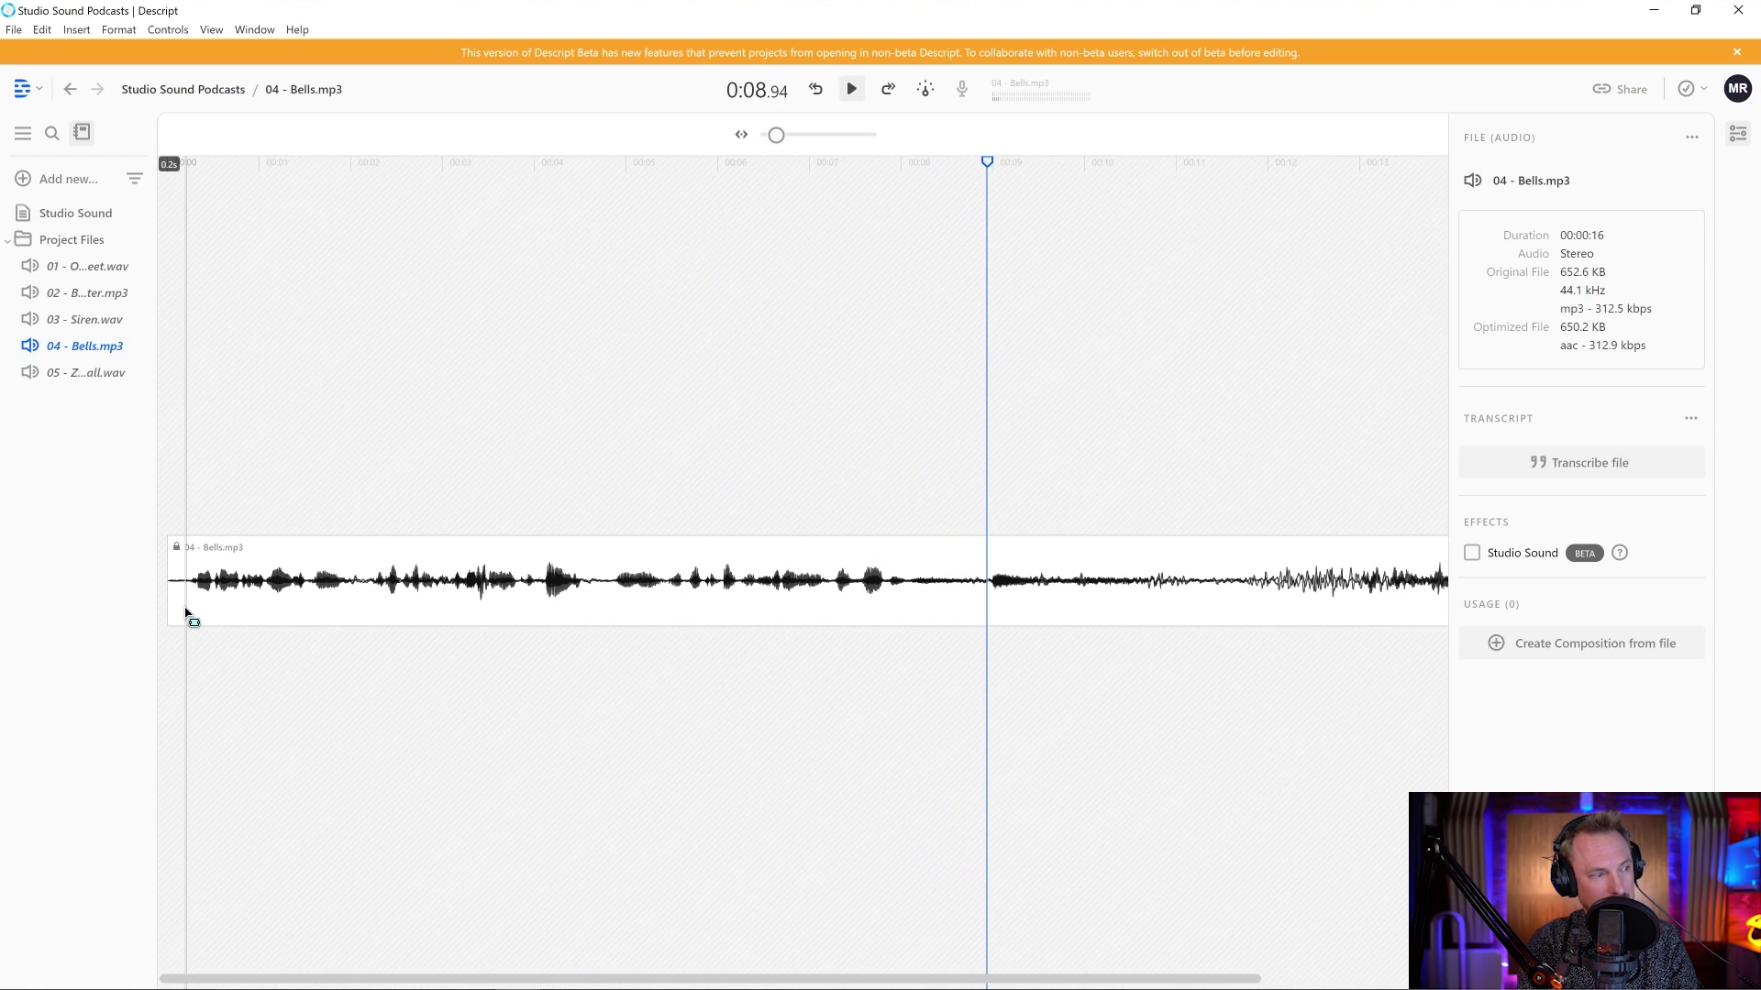
left_click(1471, 554)
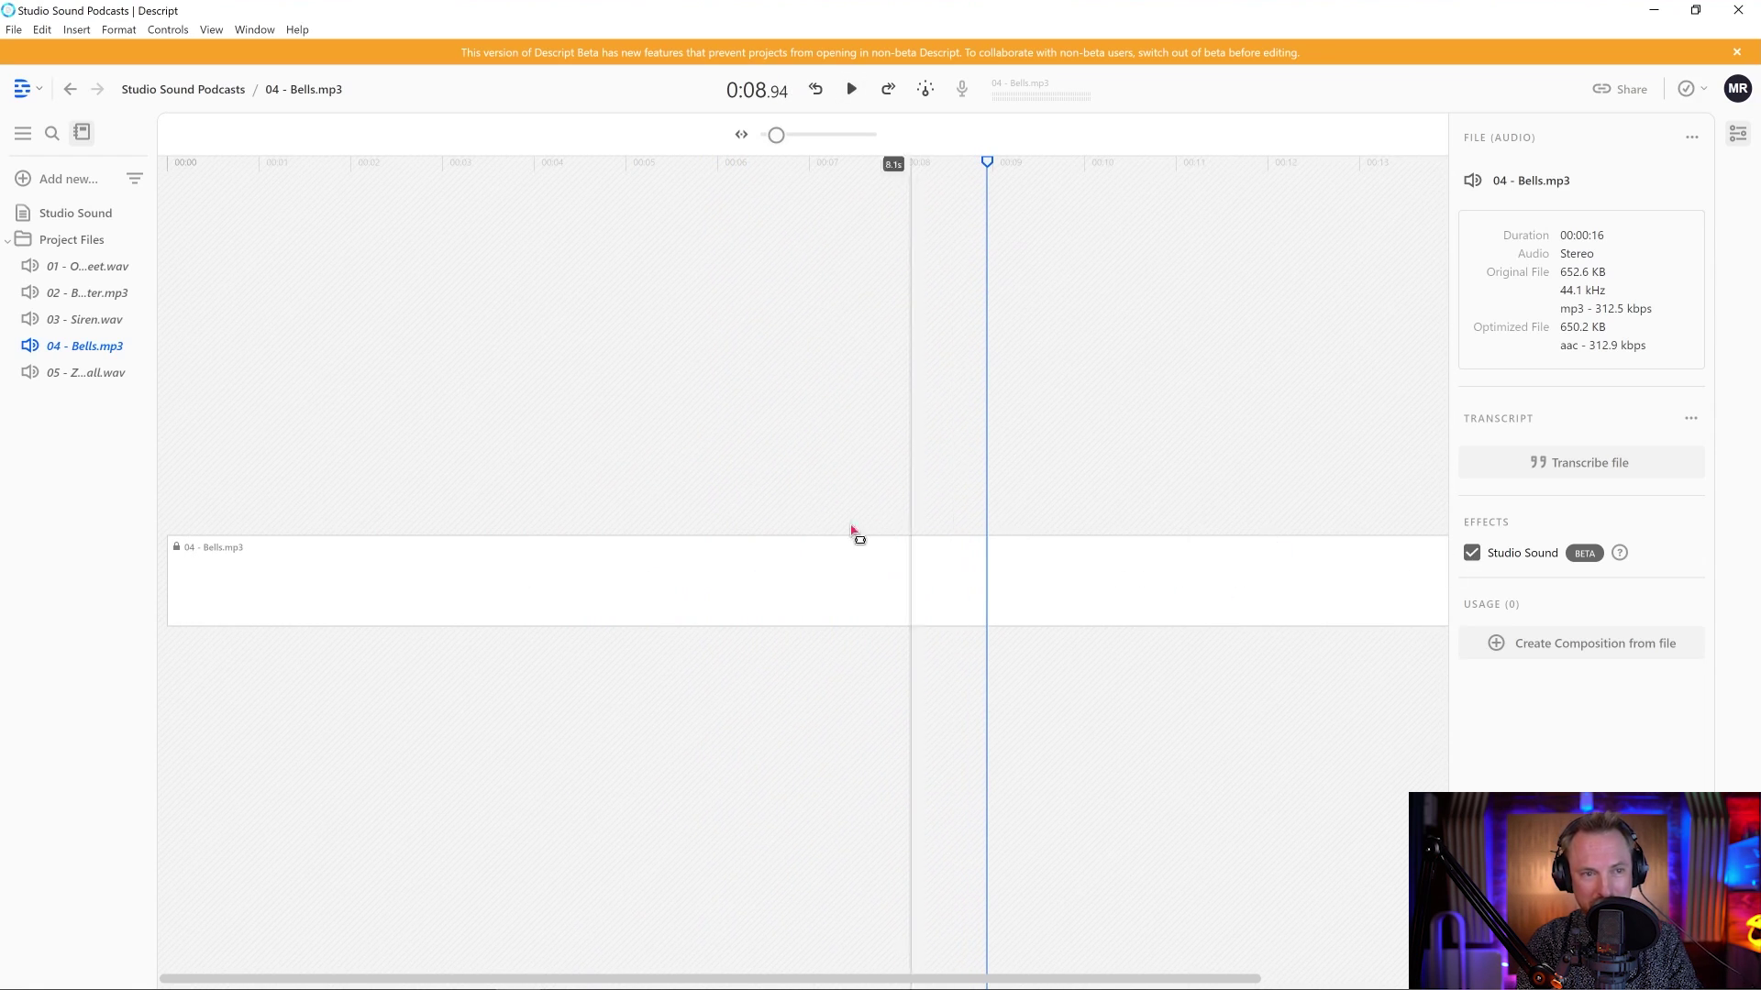
left_click(183, 532)
key("space")
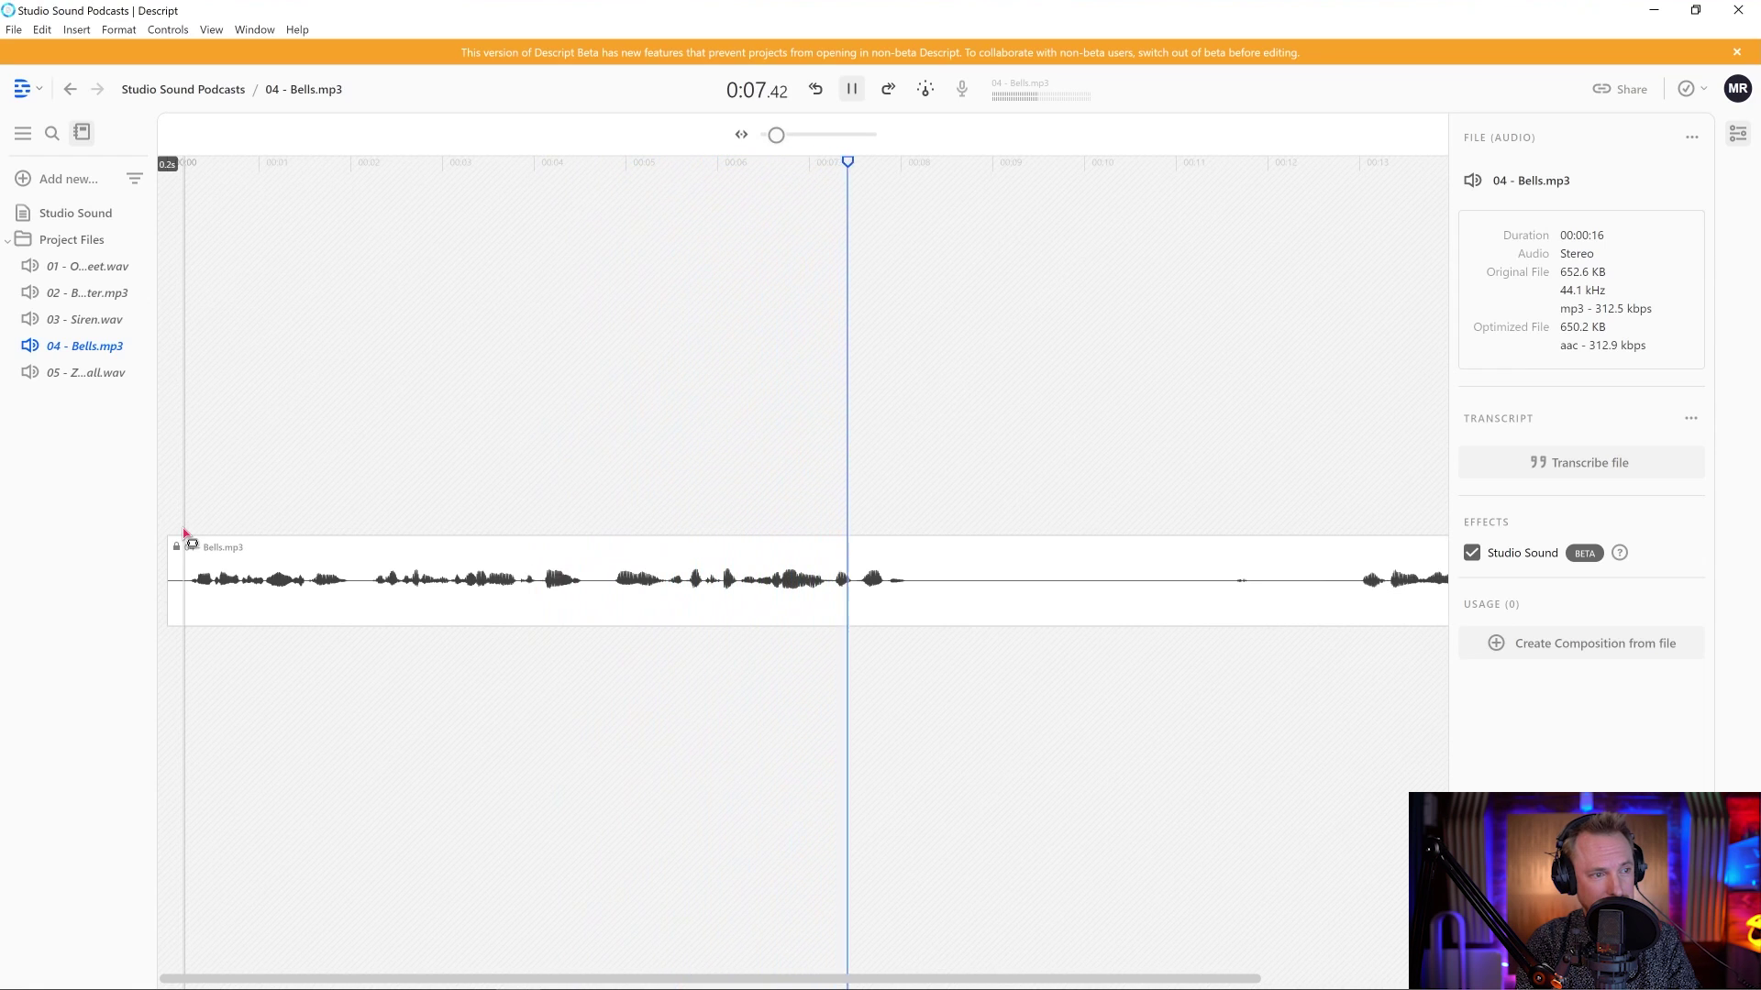
key("space")
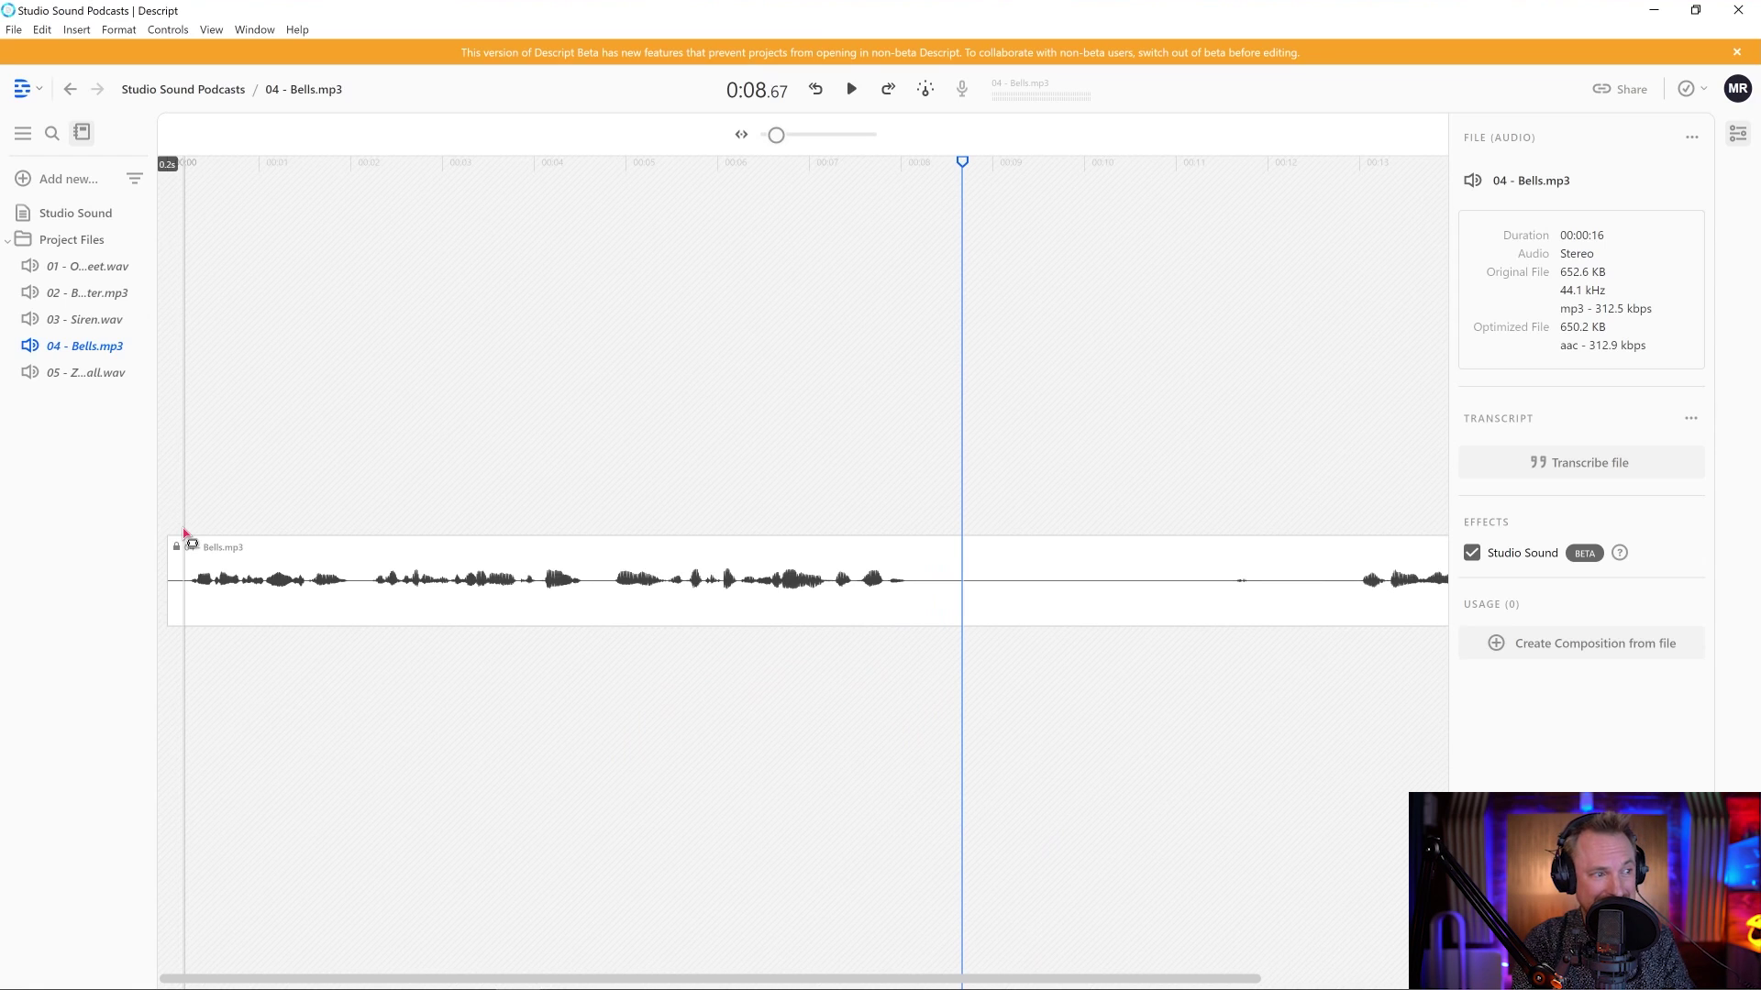
left_click(84, 376)
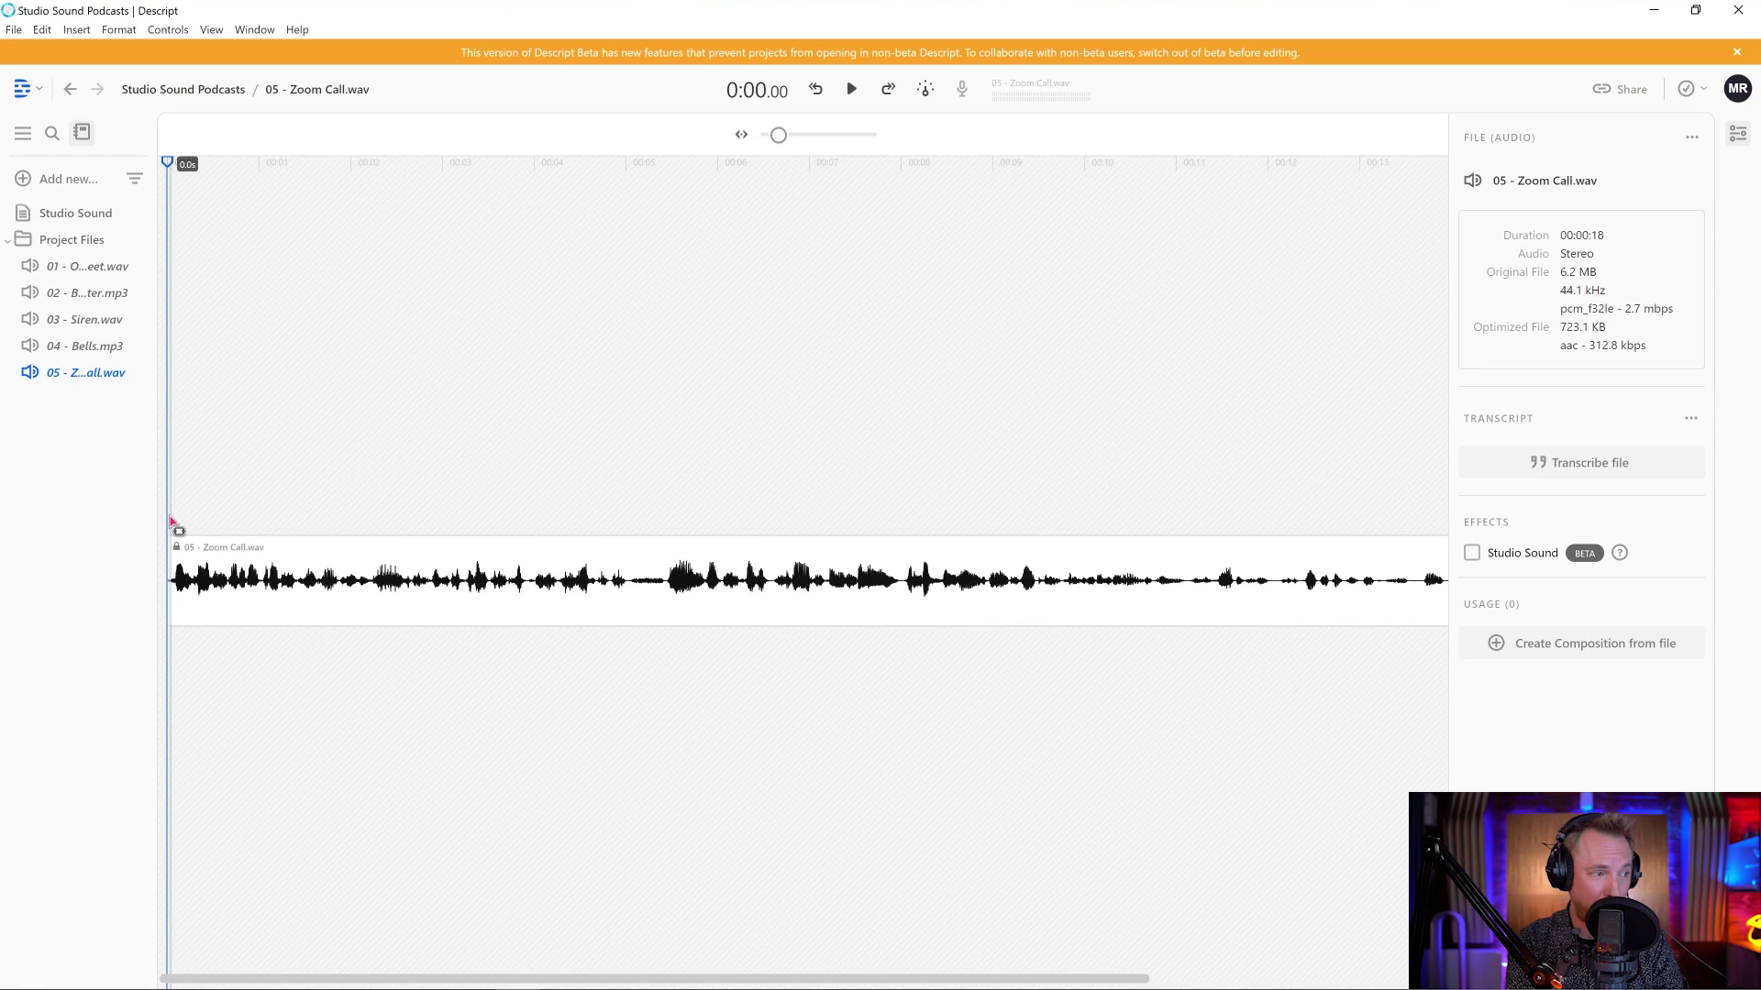
Step: Play the Zoom Call clip, enable Studio Sound, and replay the enhanced call from the start
key("space")
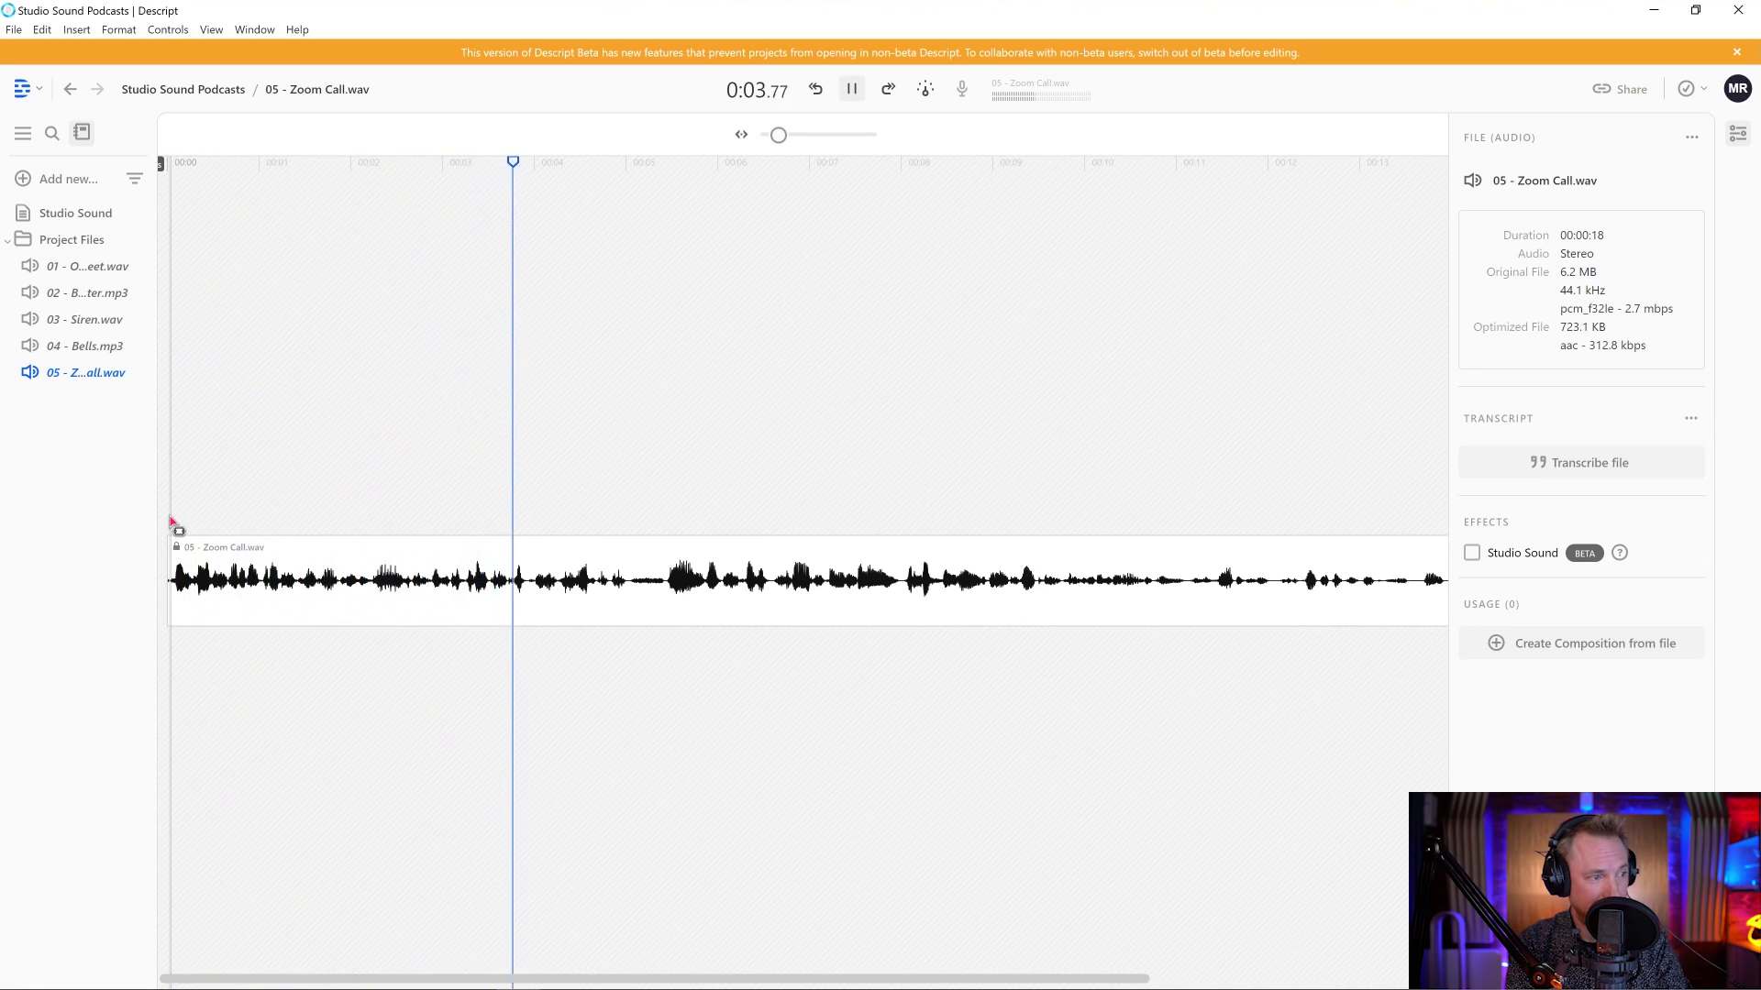
key("space")
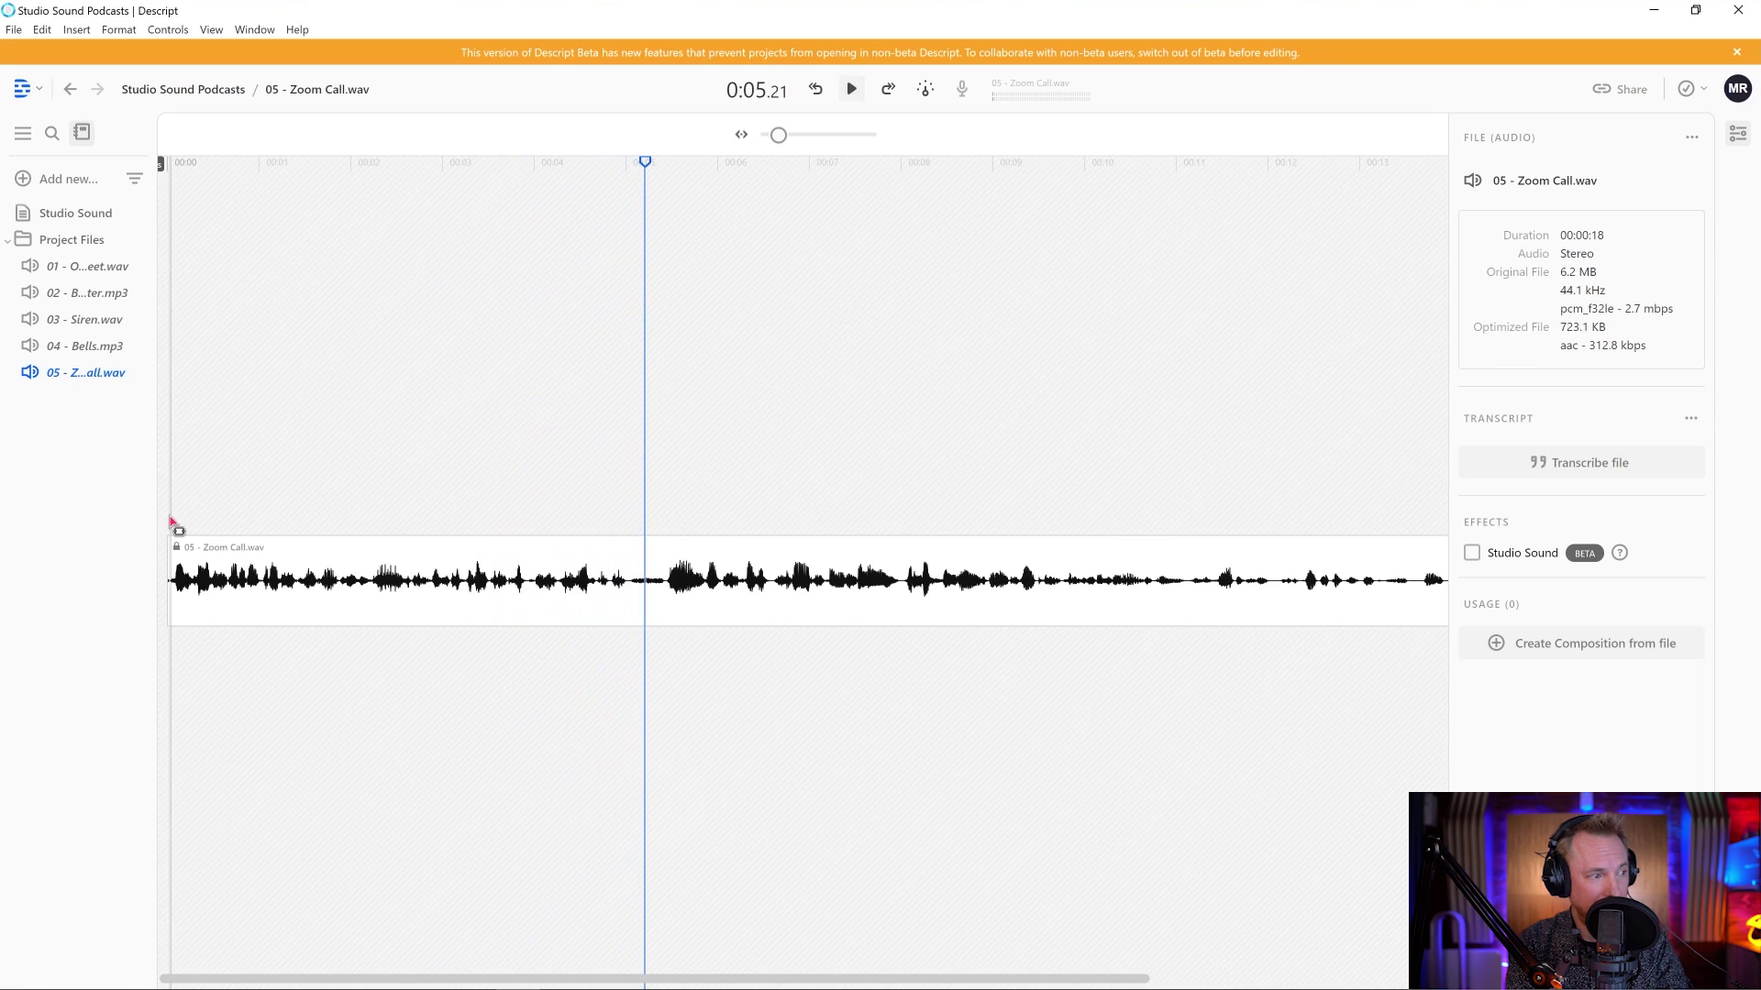
left_click(1471, 555)
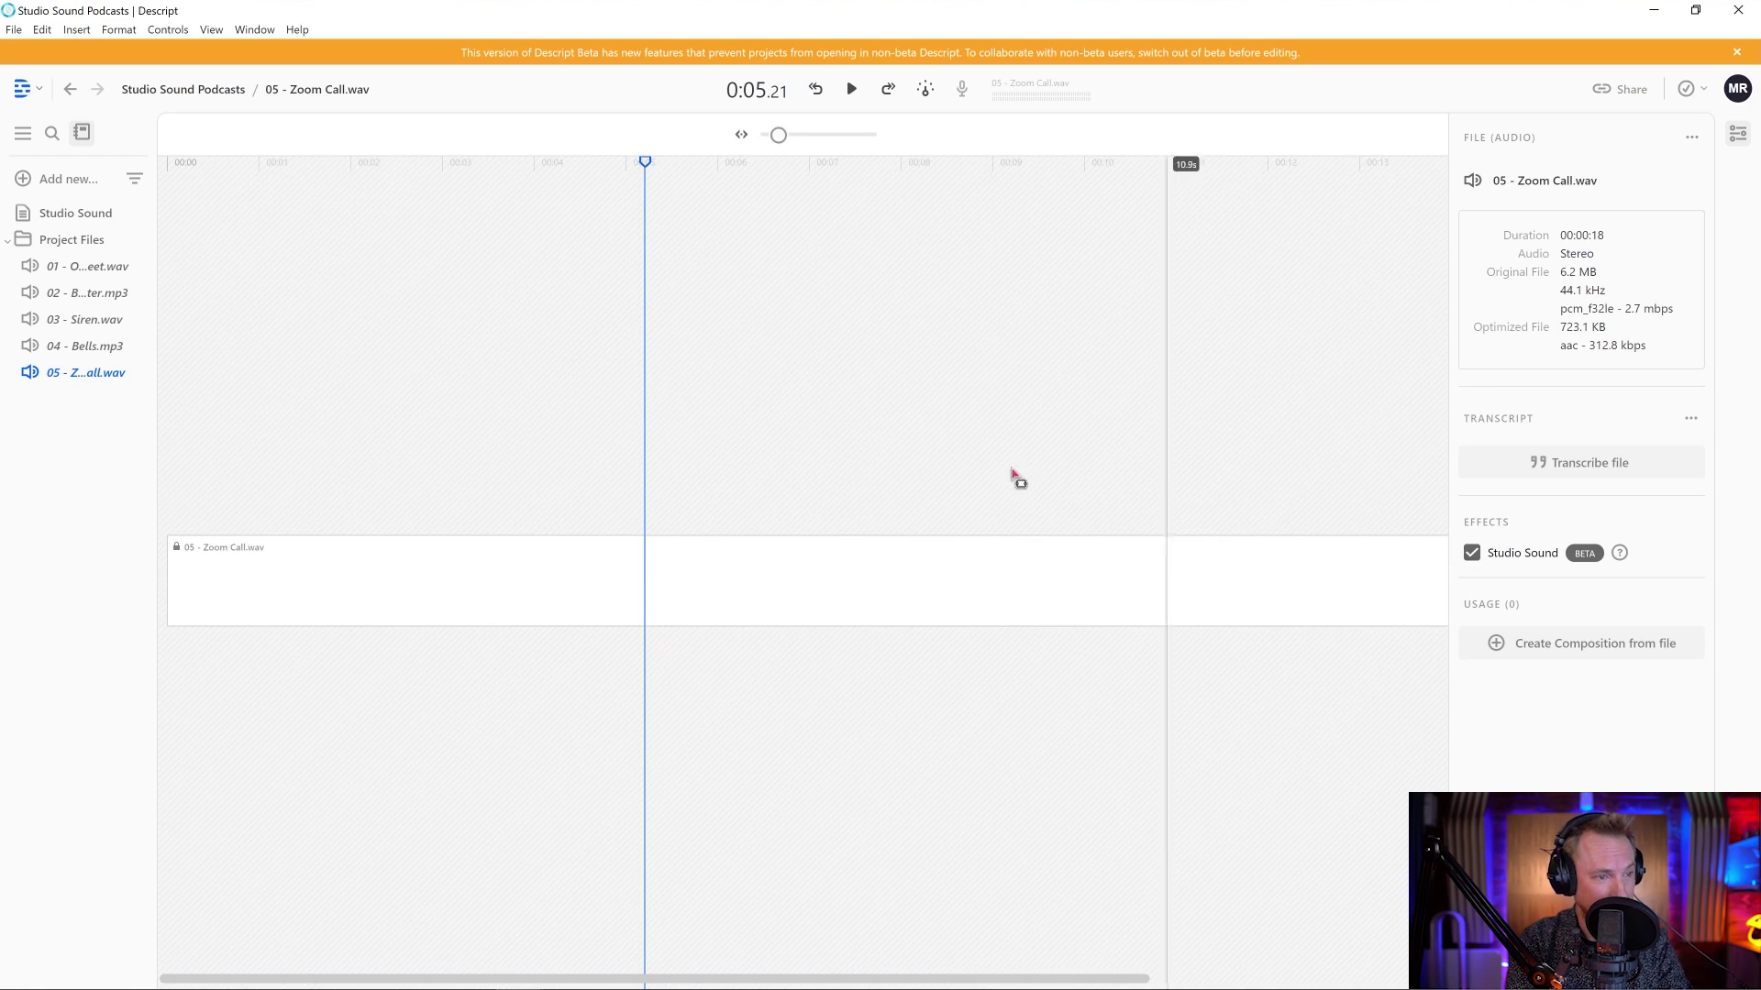
left_click(177, 527)
key("space")
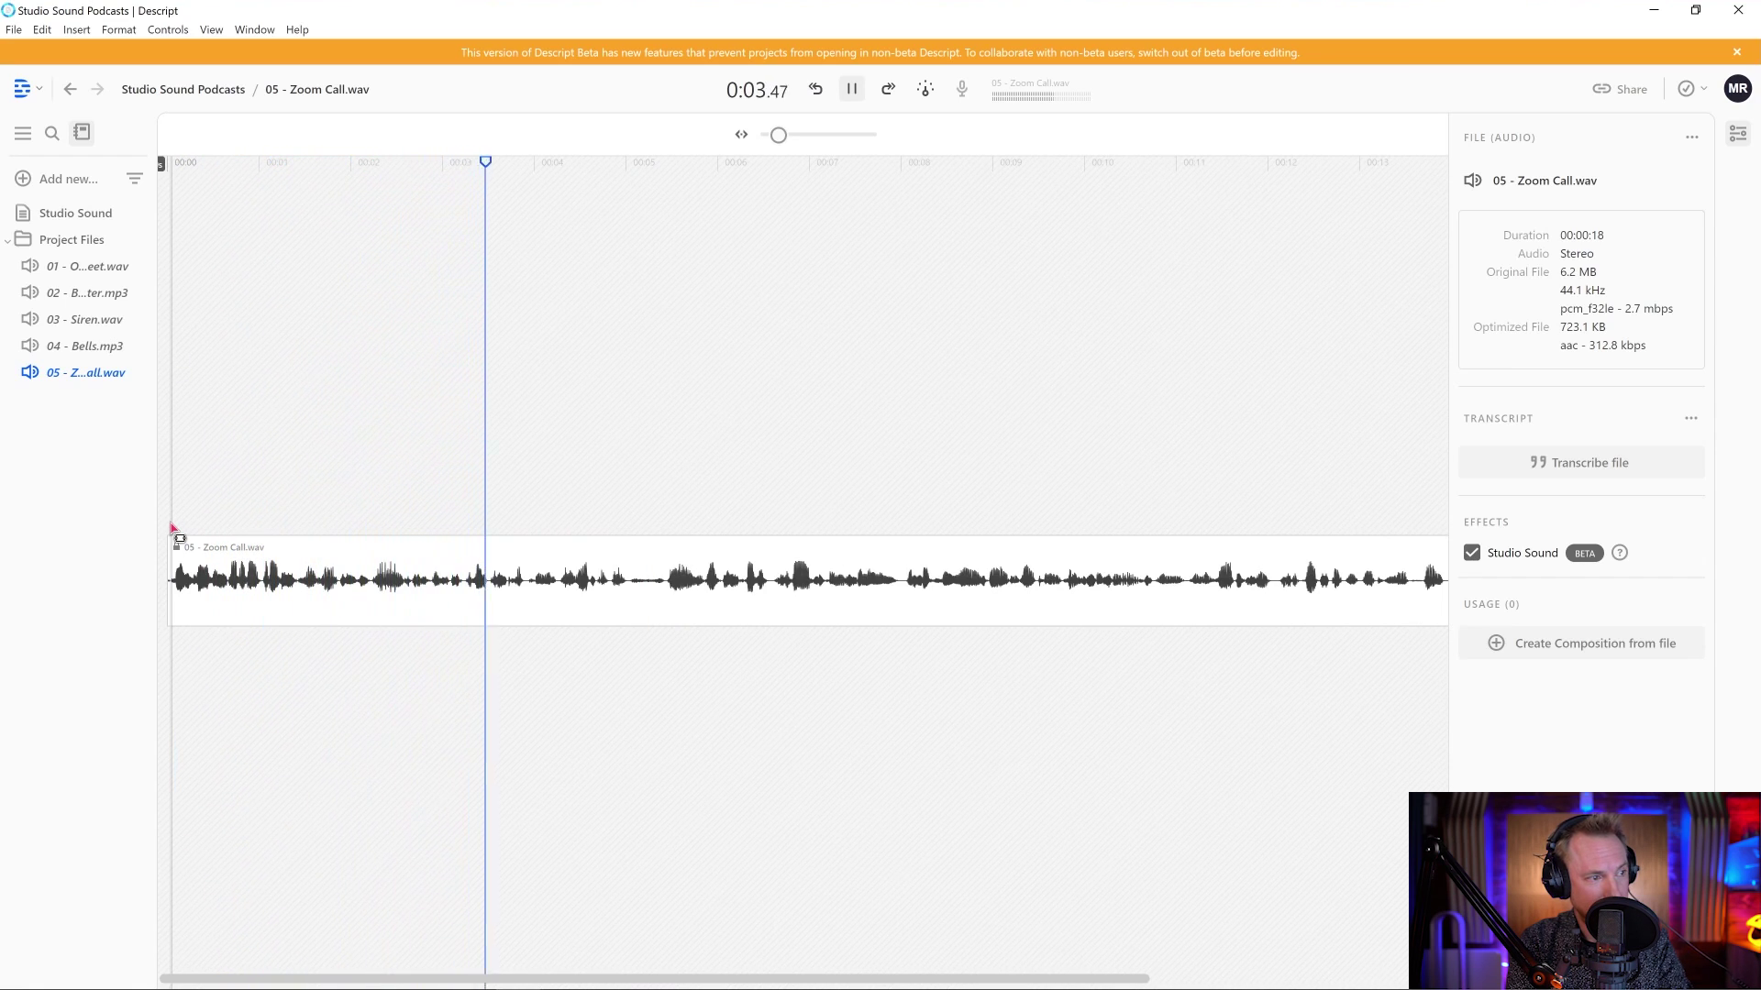
key("space")
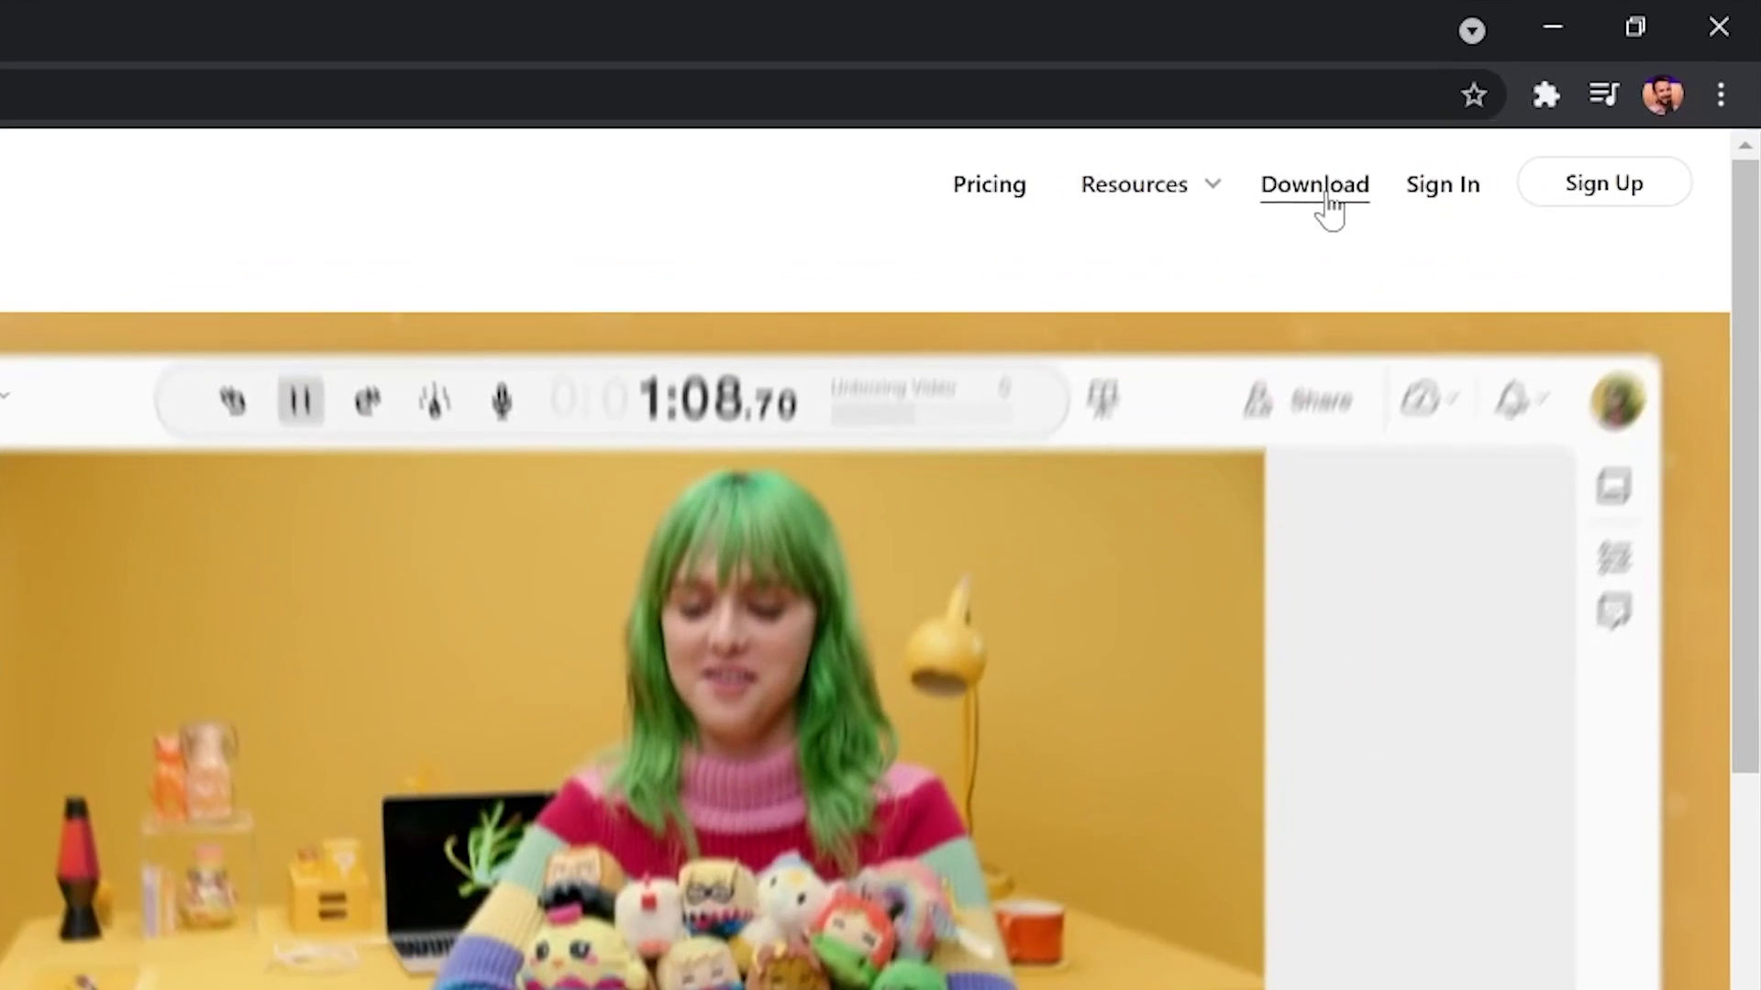
Step: Download the Descript desktop installer for Windows from descript.com
left_click(1324, 188)
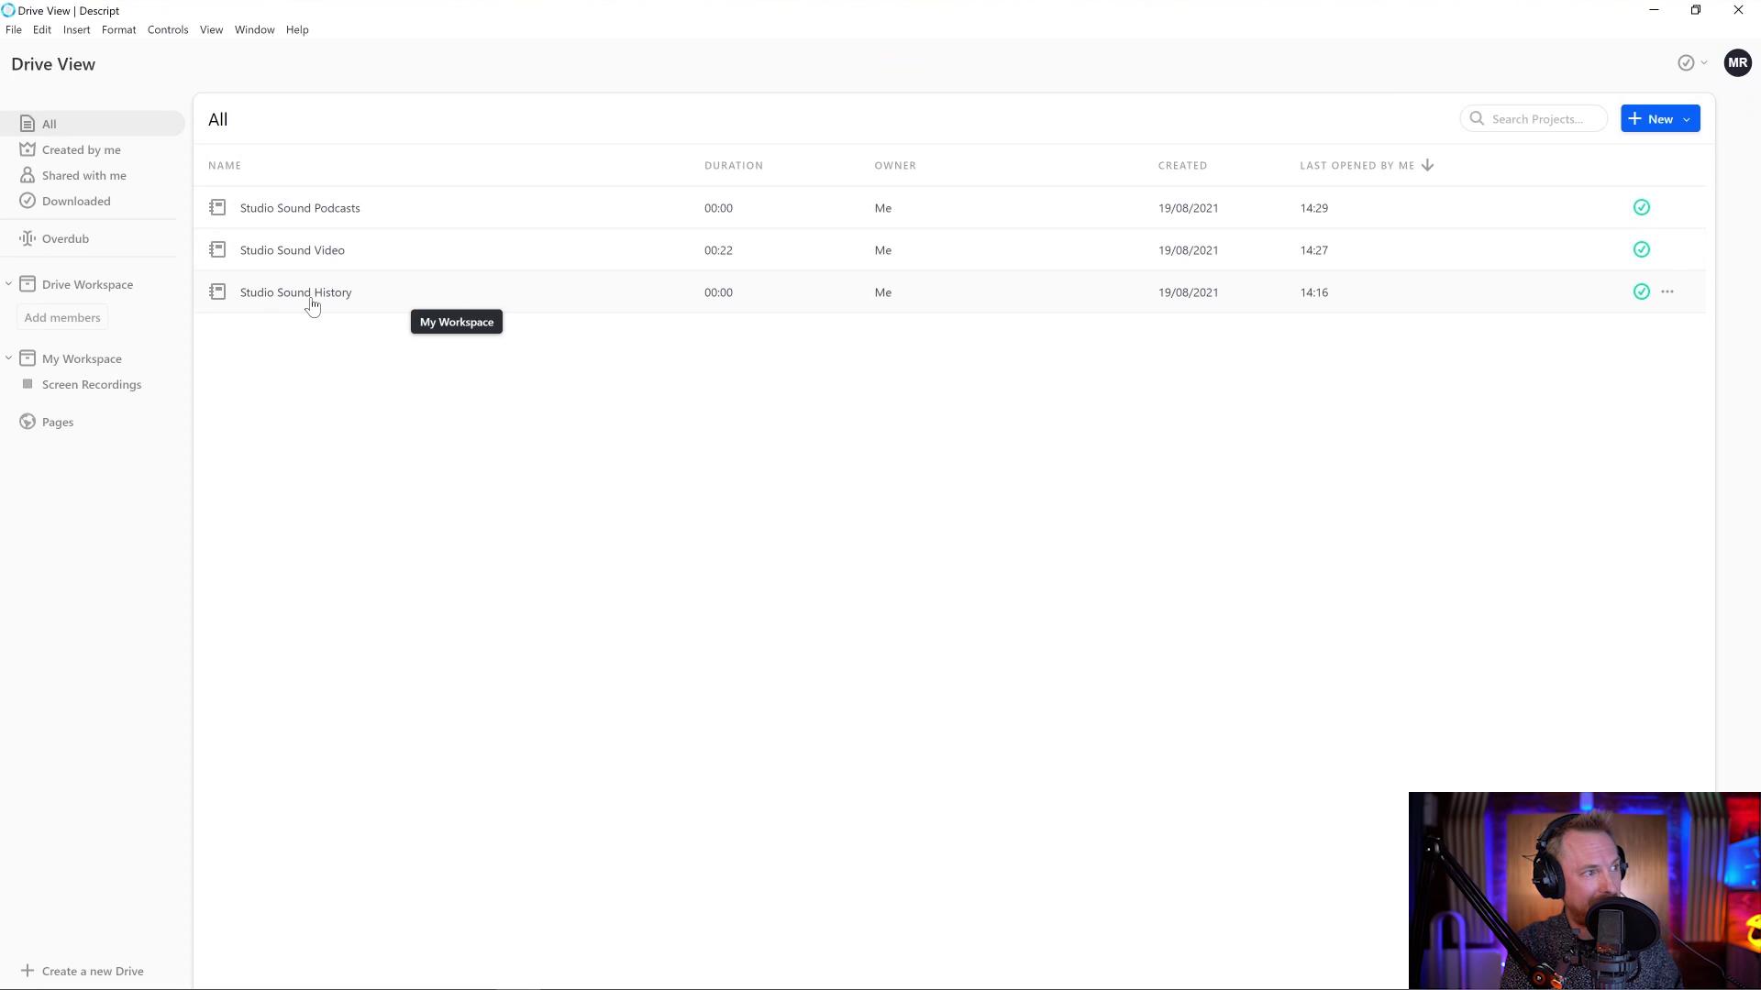
Step: Open Wedding Tape.wav in the Studio Sound History project and play the original audio
left_click(312, 303)
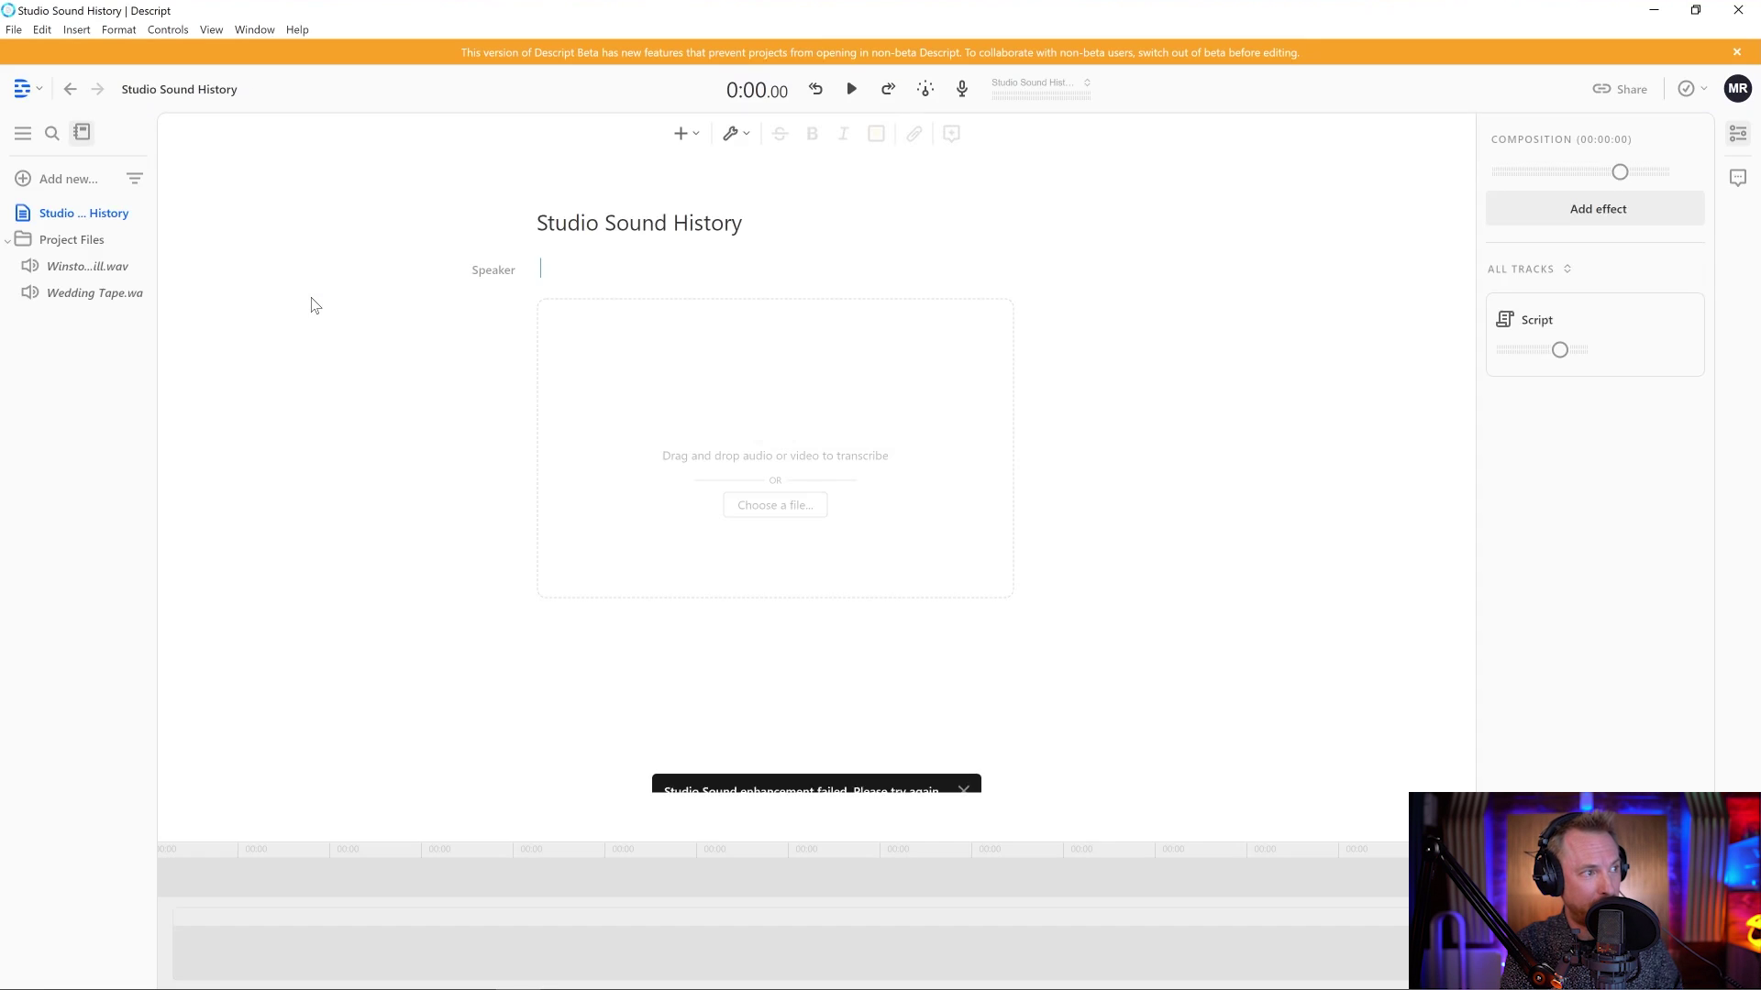
left_click(85, 293)
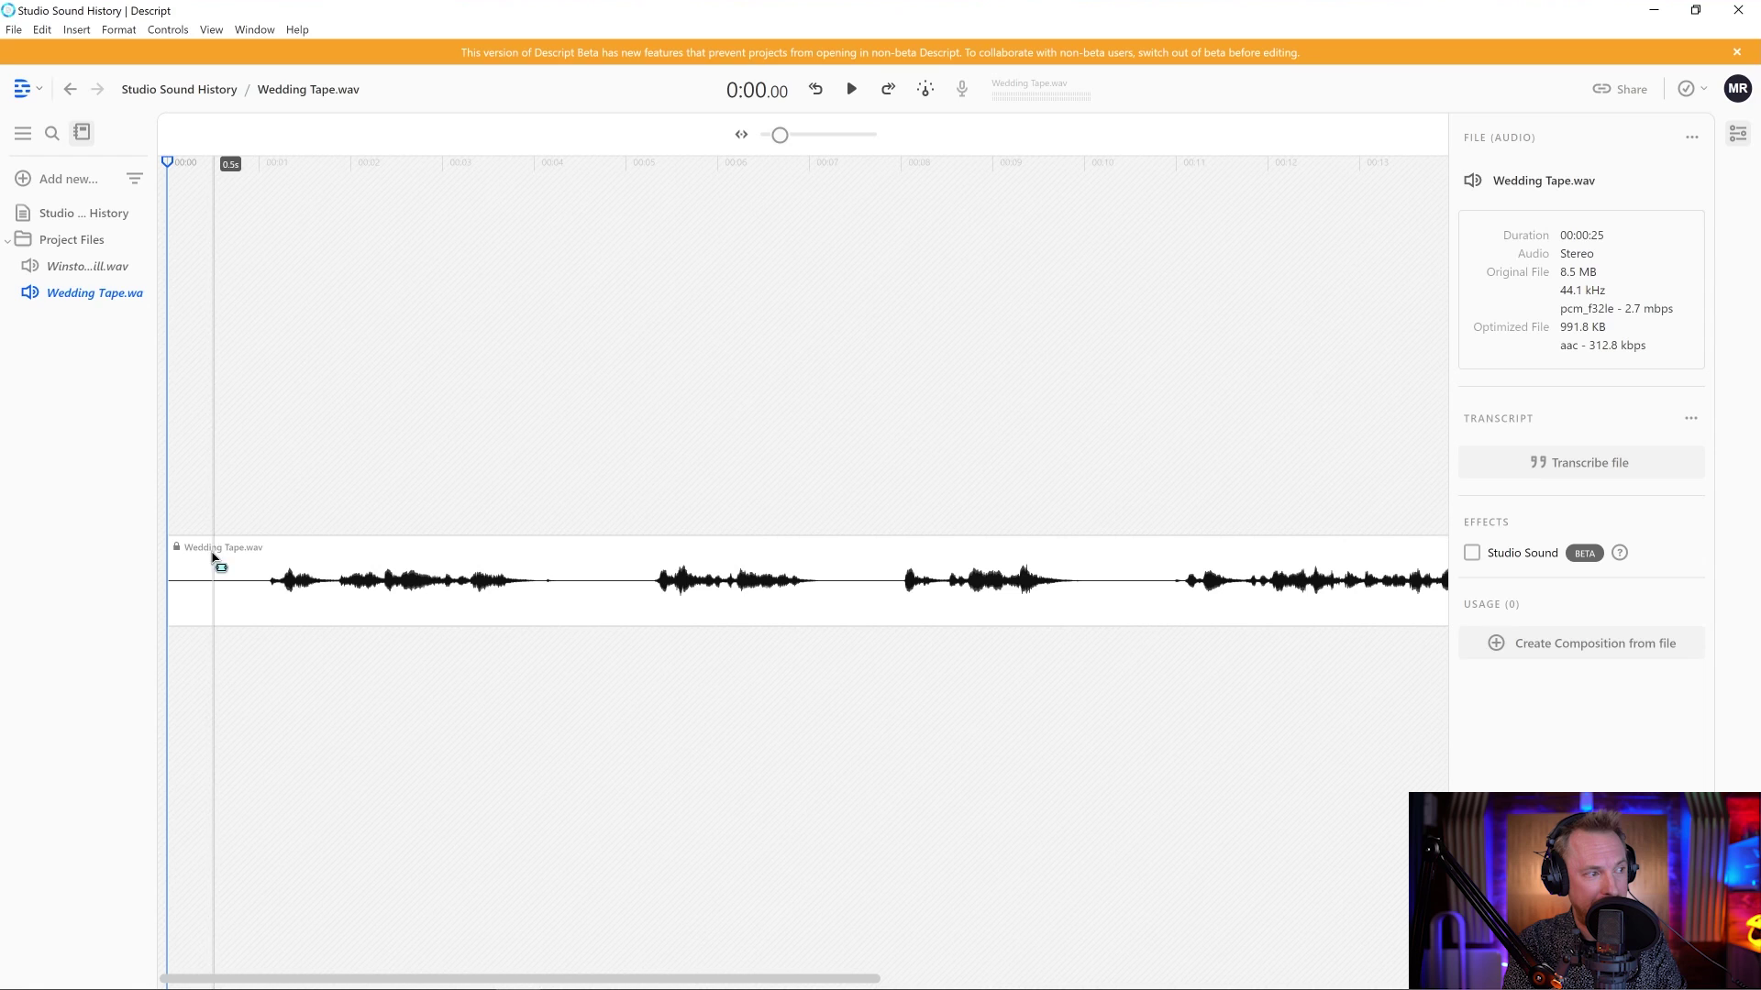
key("space")
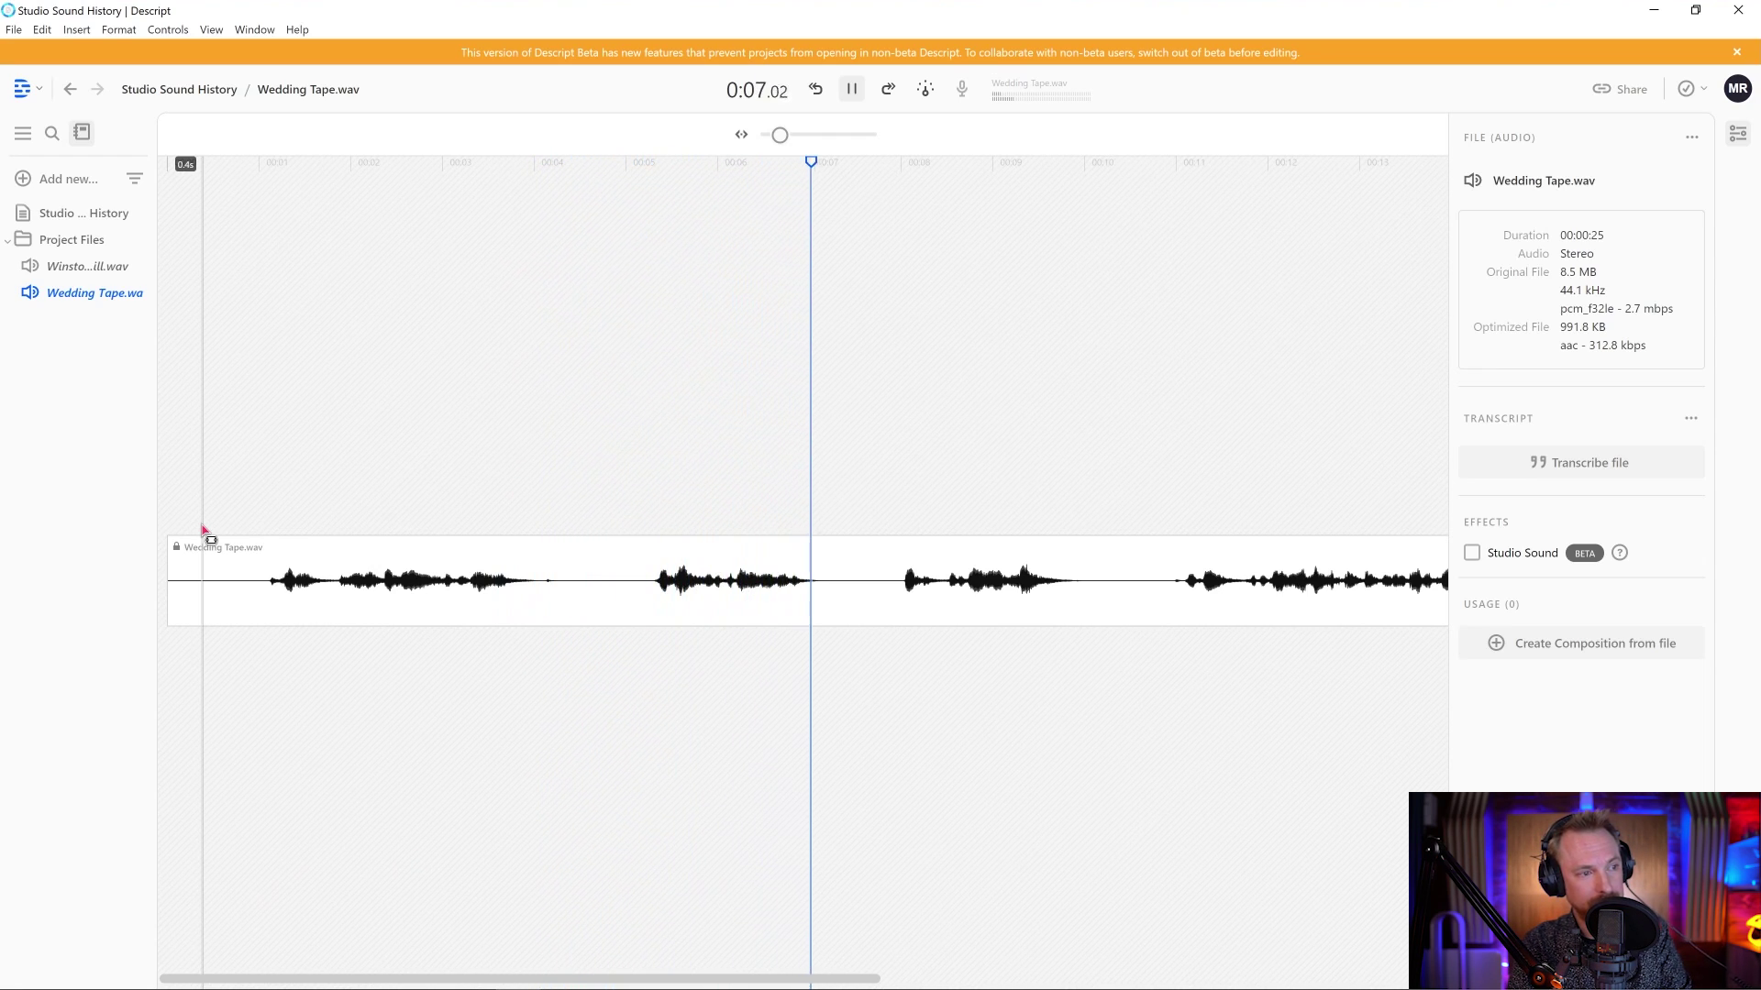
key("space")
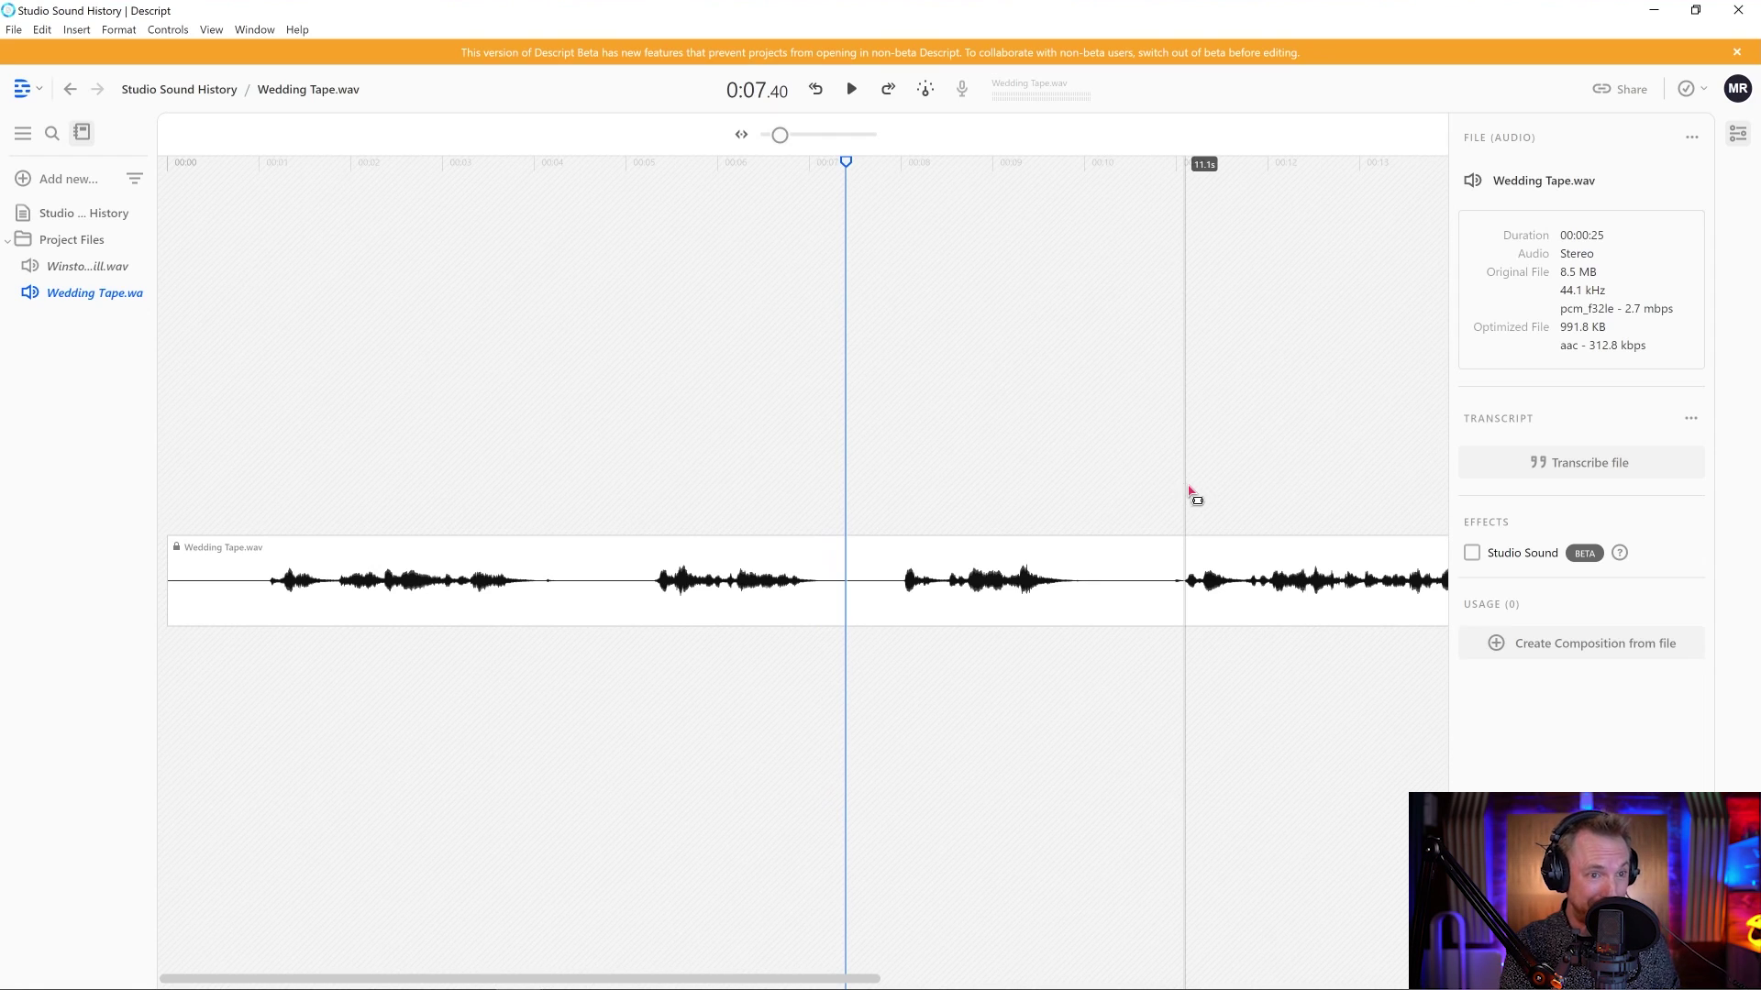
Step: Turn on Studio Sound for Wedding Tape.wav, play it from 1 s, then select Winston Churchill.wav
left_click(1473, 553)
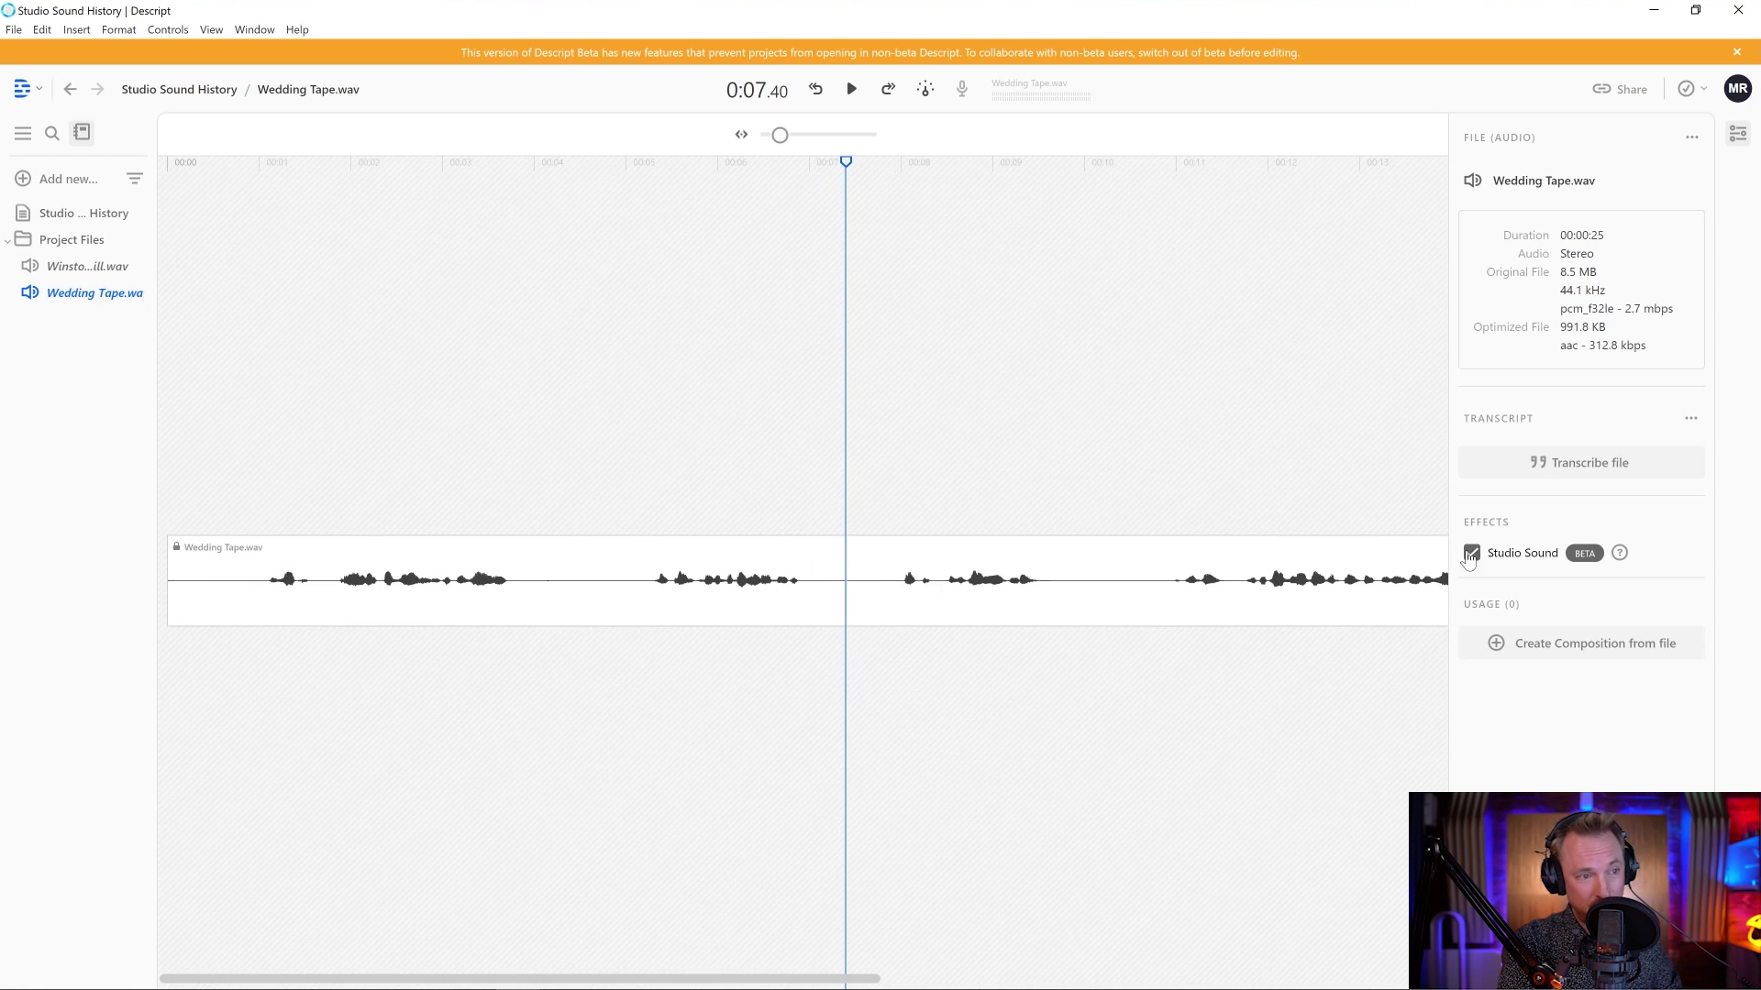
left_click(257, 530)
key("space")
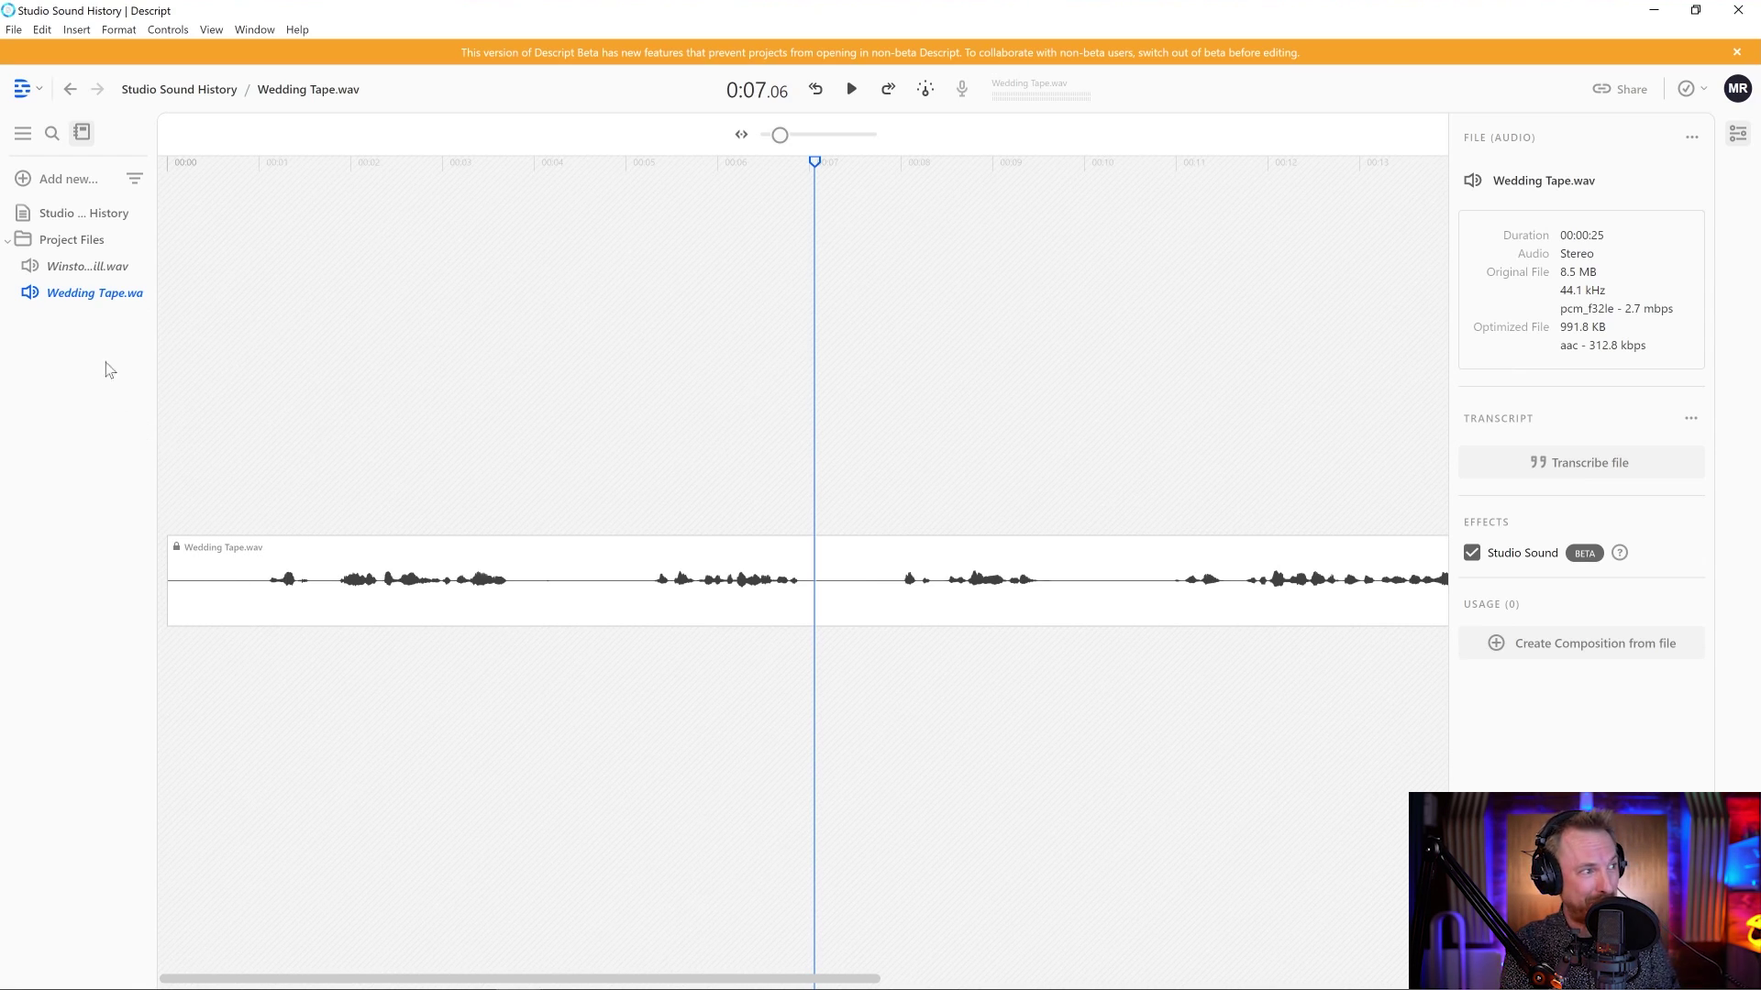
left_click(68, 274)
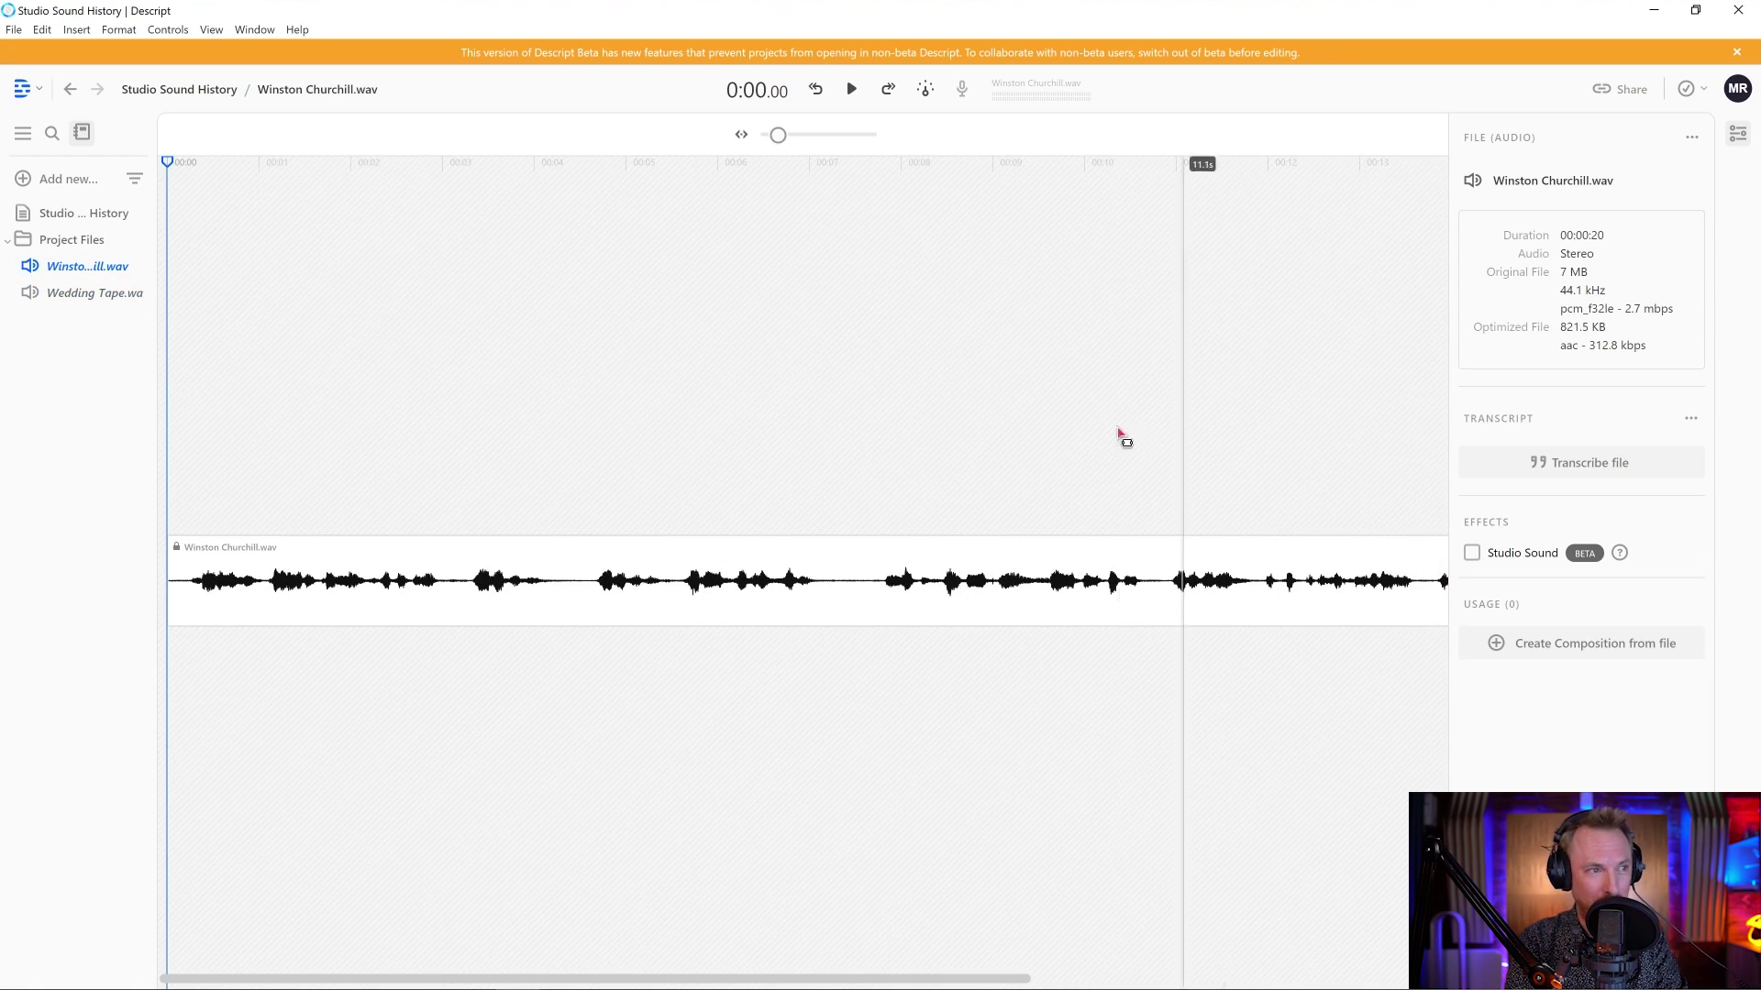
Step: Play the unenhanced Winston Churchill.wav recording and pause it at 0:07.31
scroll(196, 538, "up", 5)
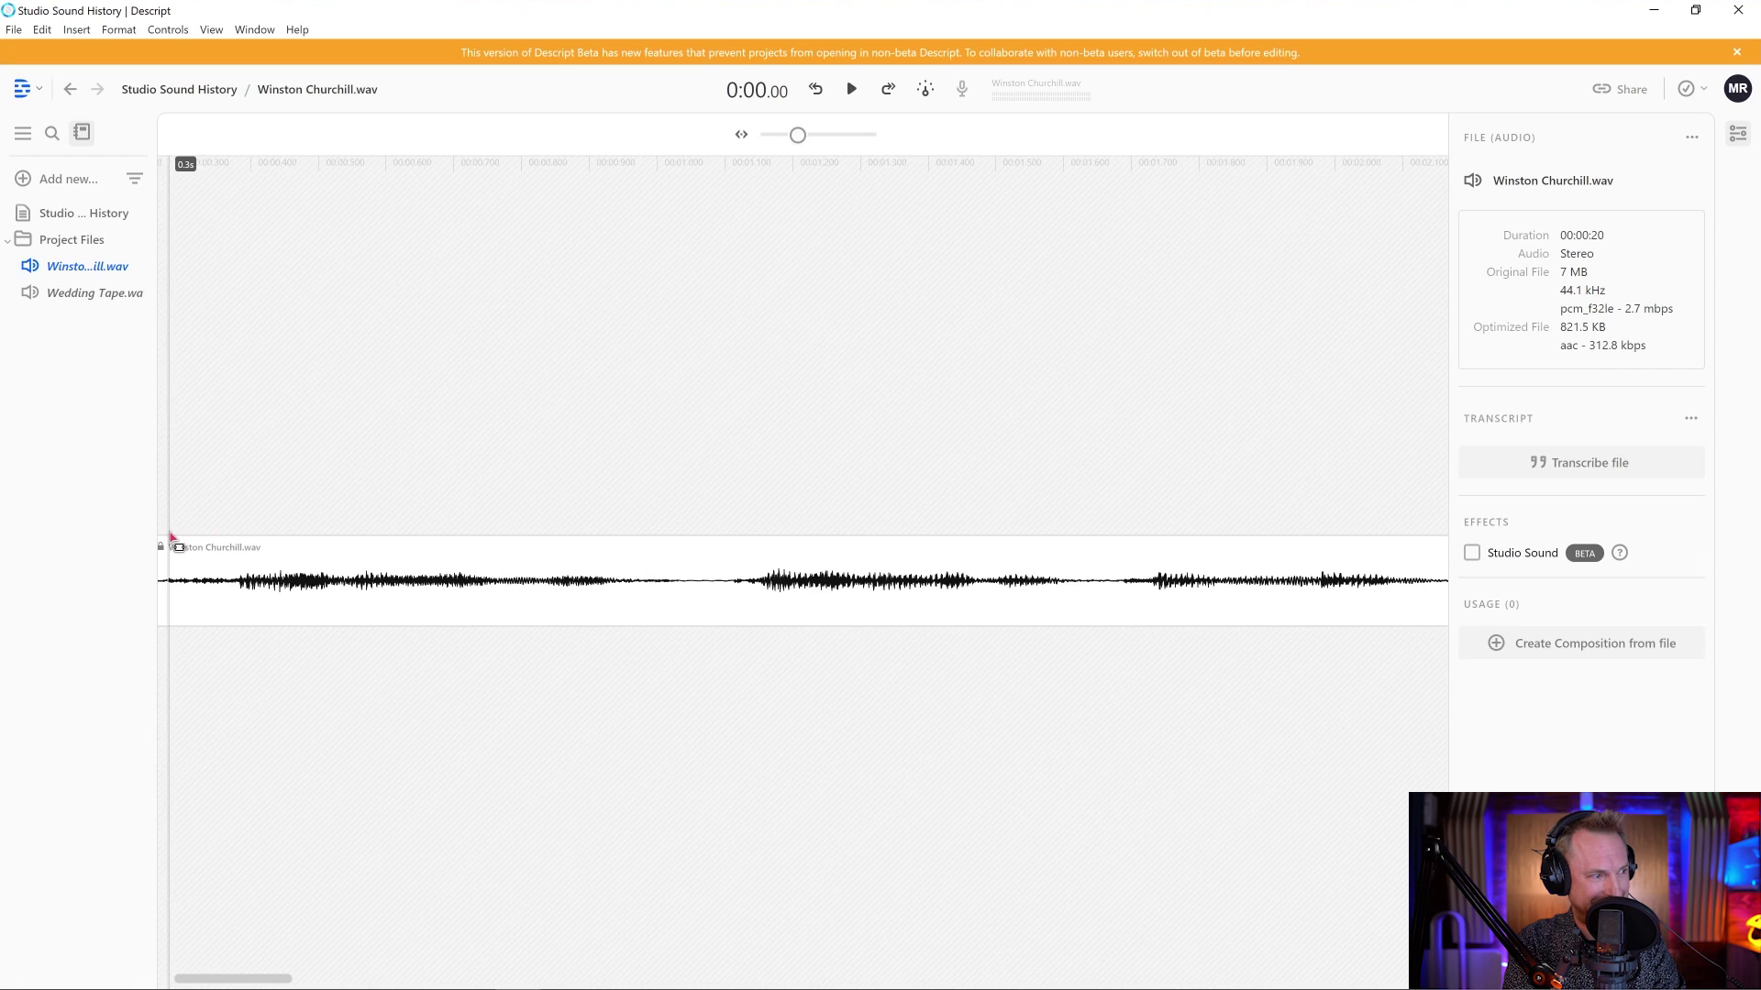
scroll(248, 483, "down", 5)
key("space")
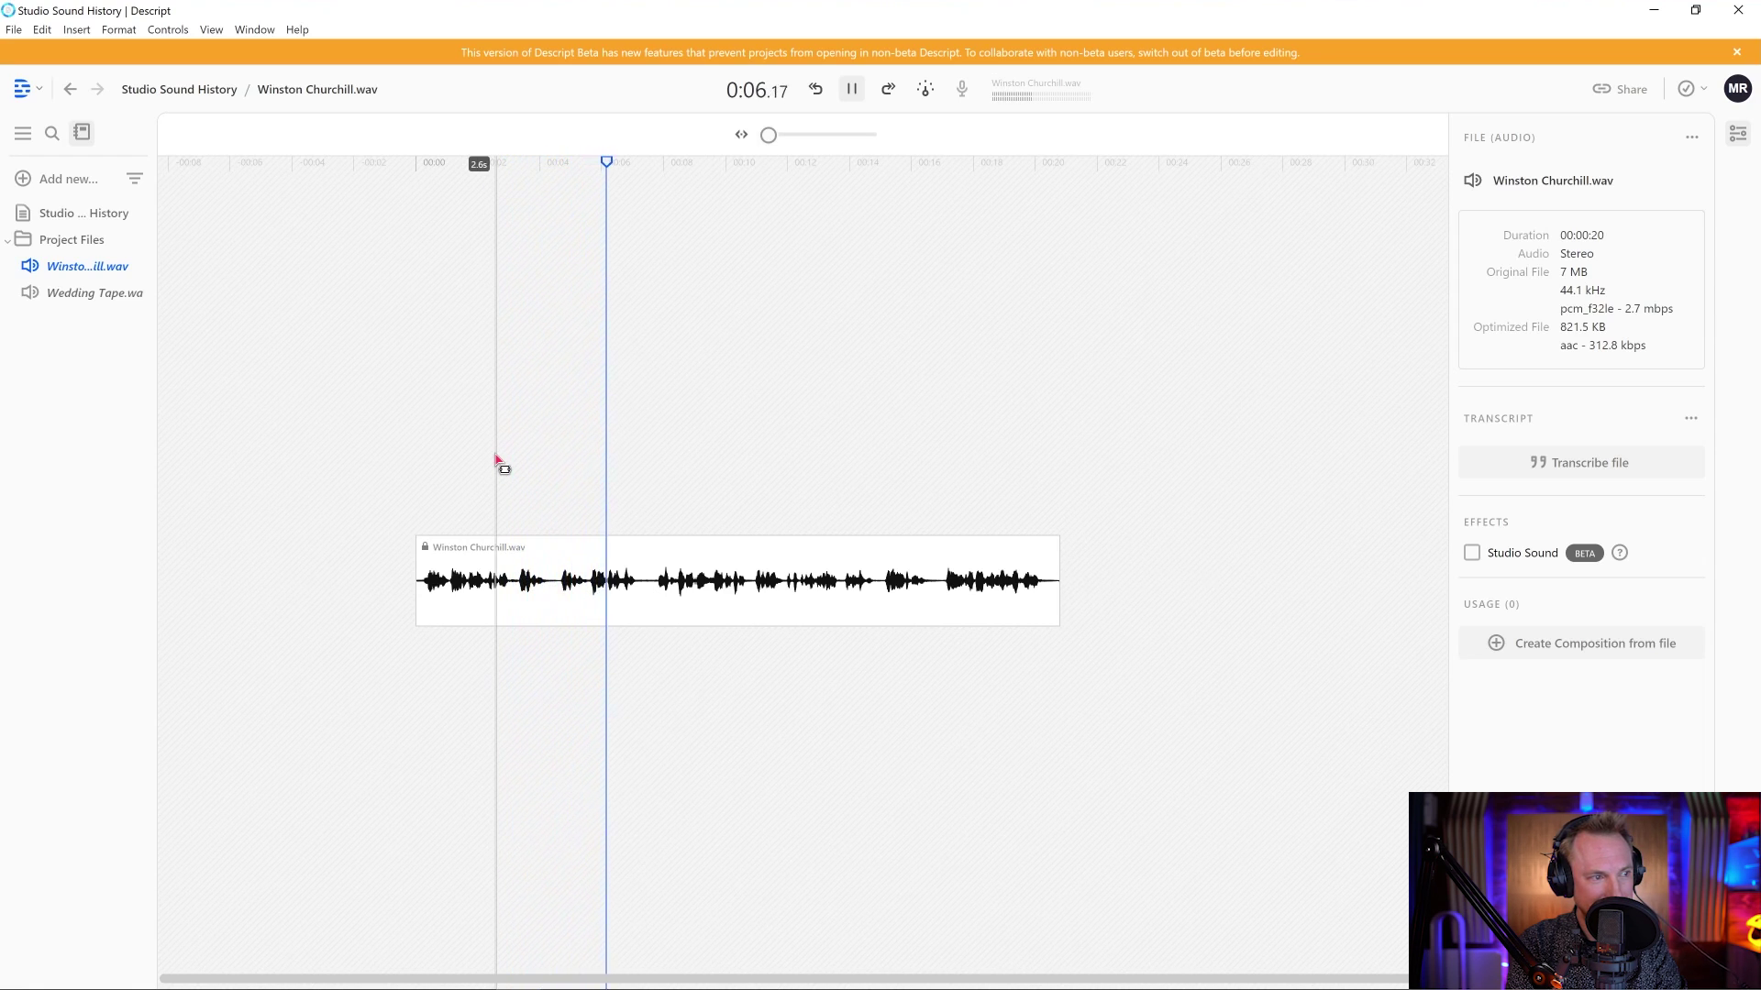
key("space")
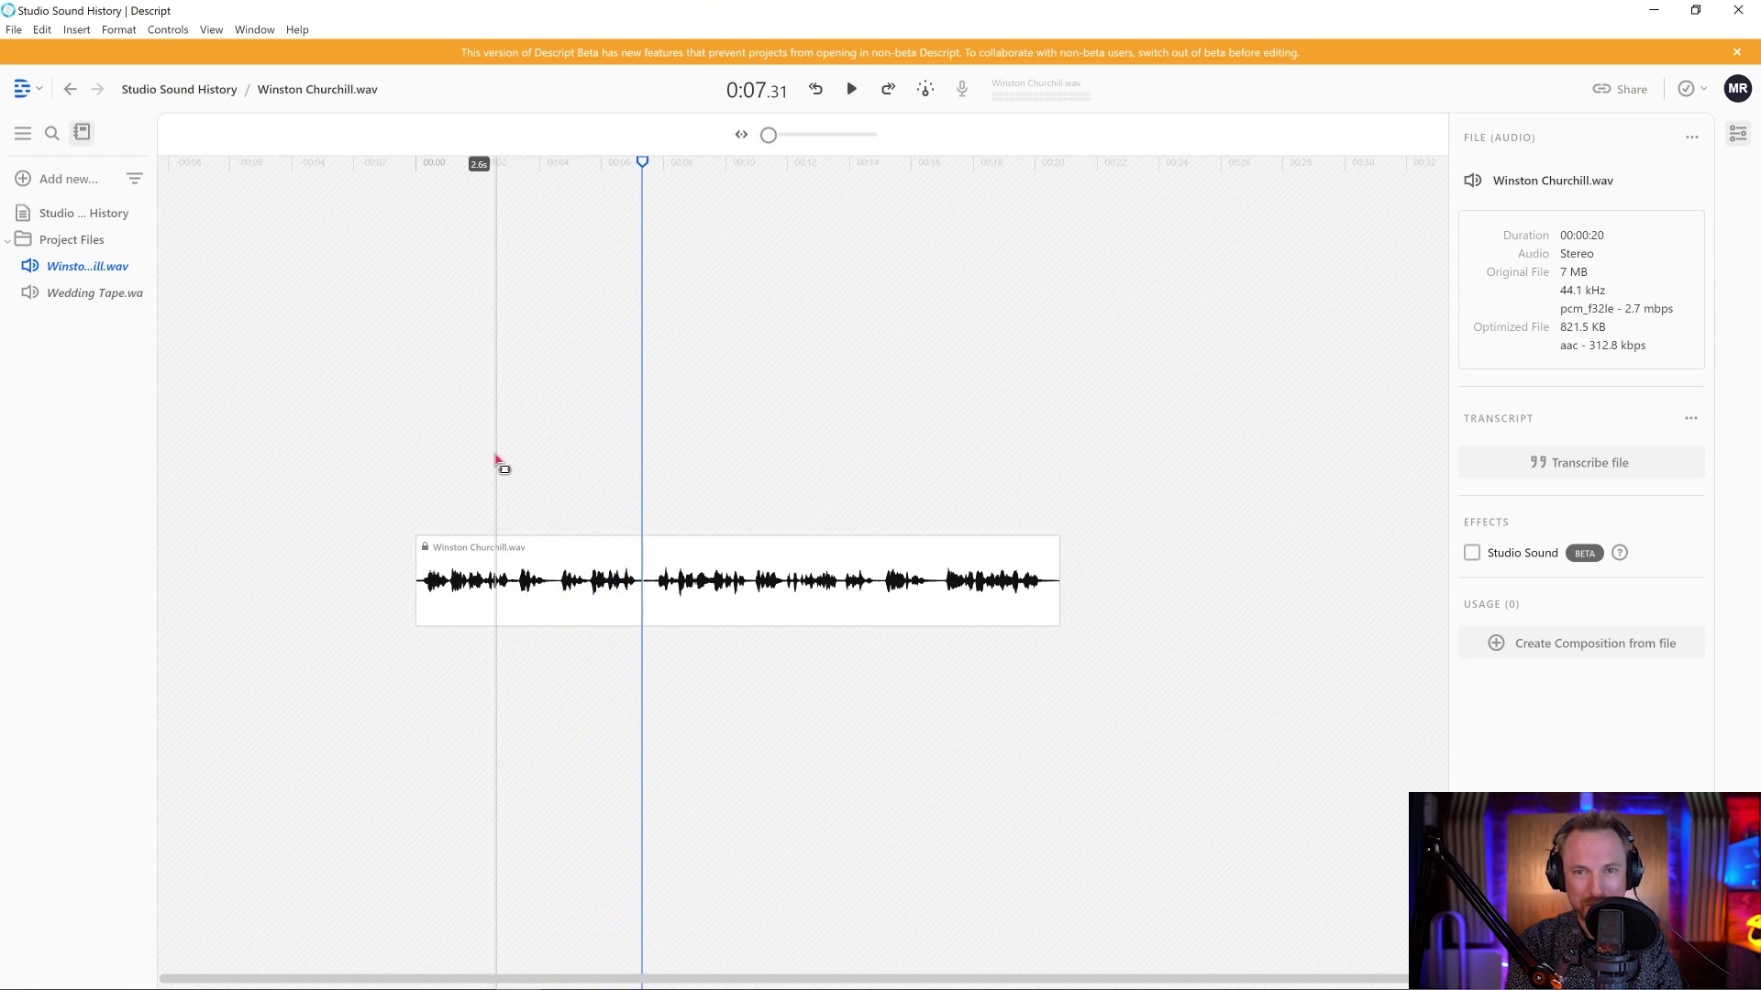
Step: Enable Studio Sound on Winston Churchill.wav and play the cleaned audio from 3.2 s to 0:07.32
left_click(1471, 554)
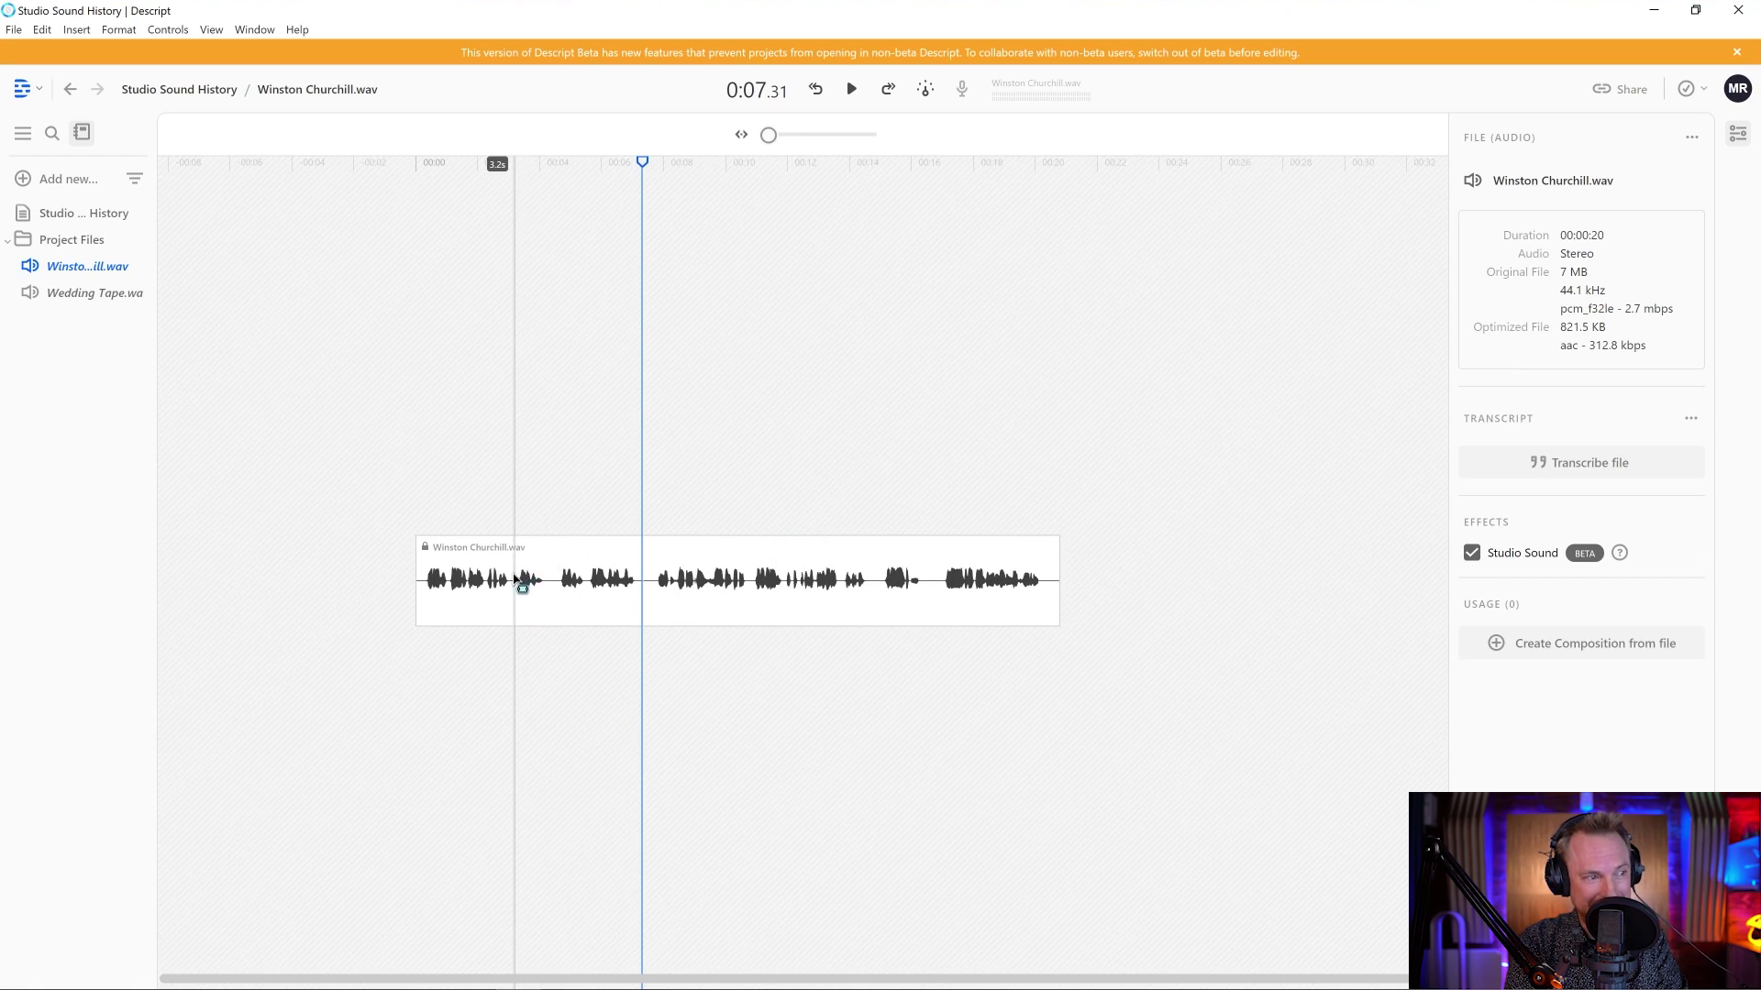
left_click(517, 532)
key("space")
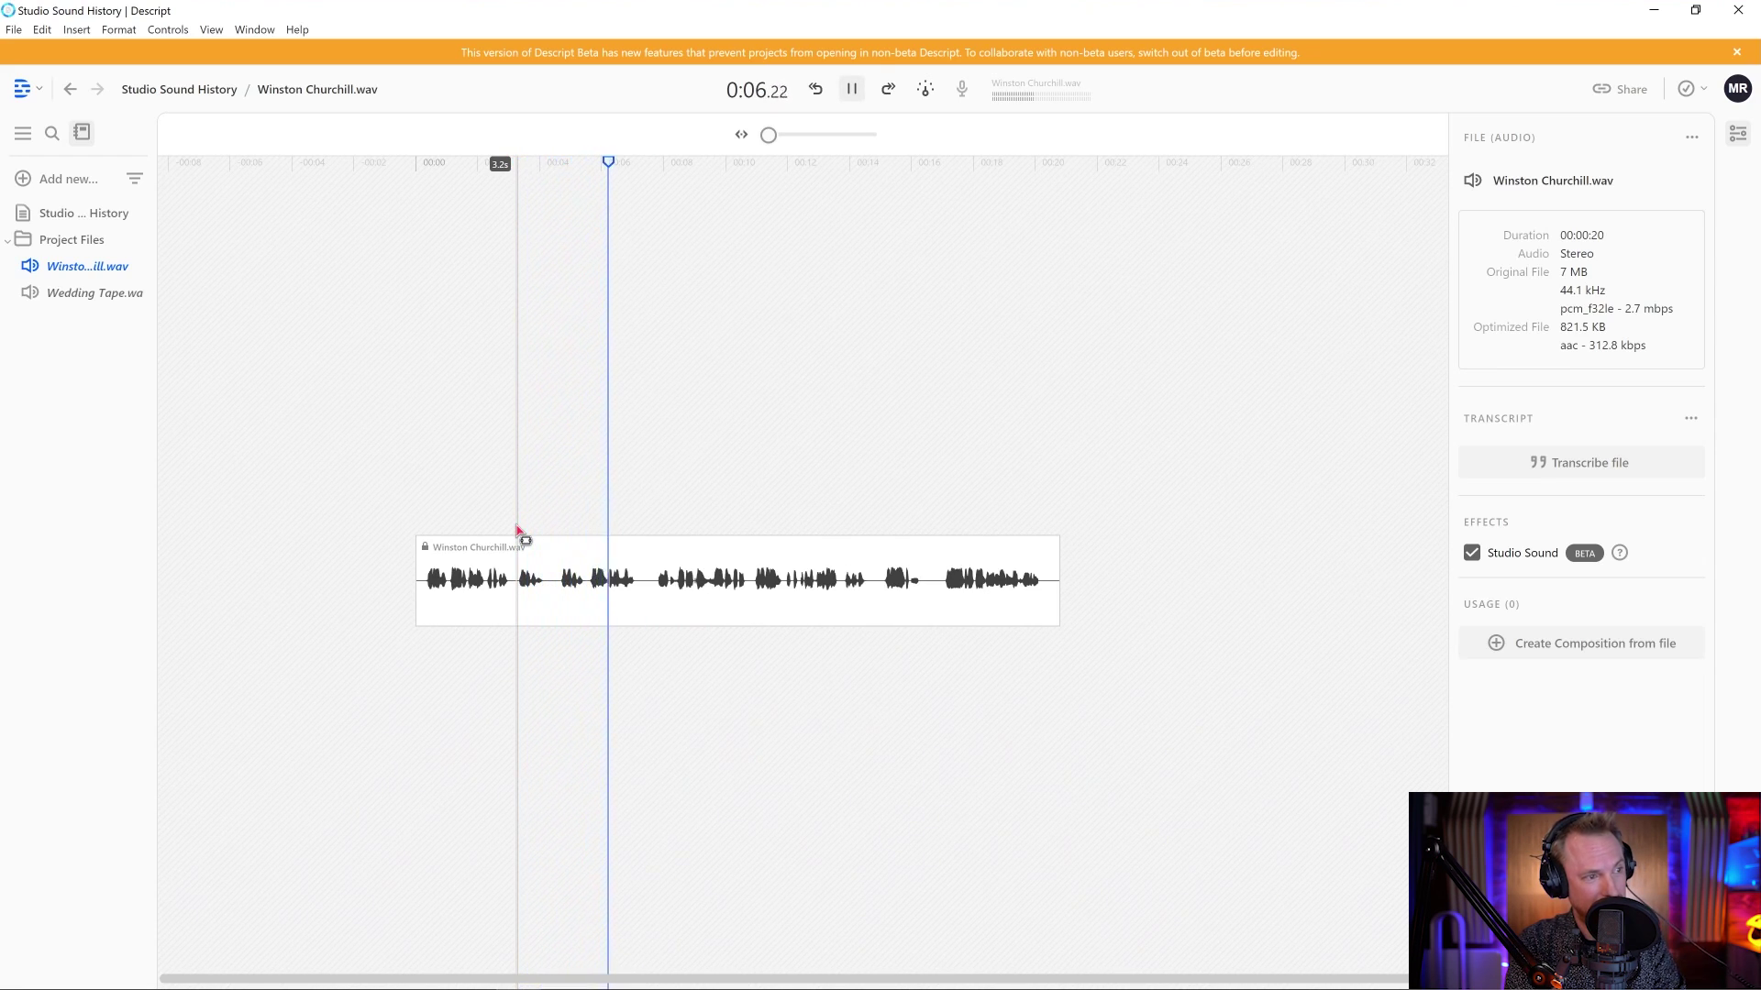
key("space")
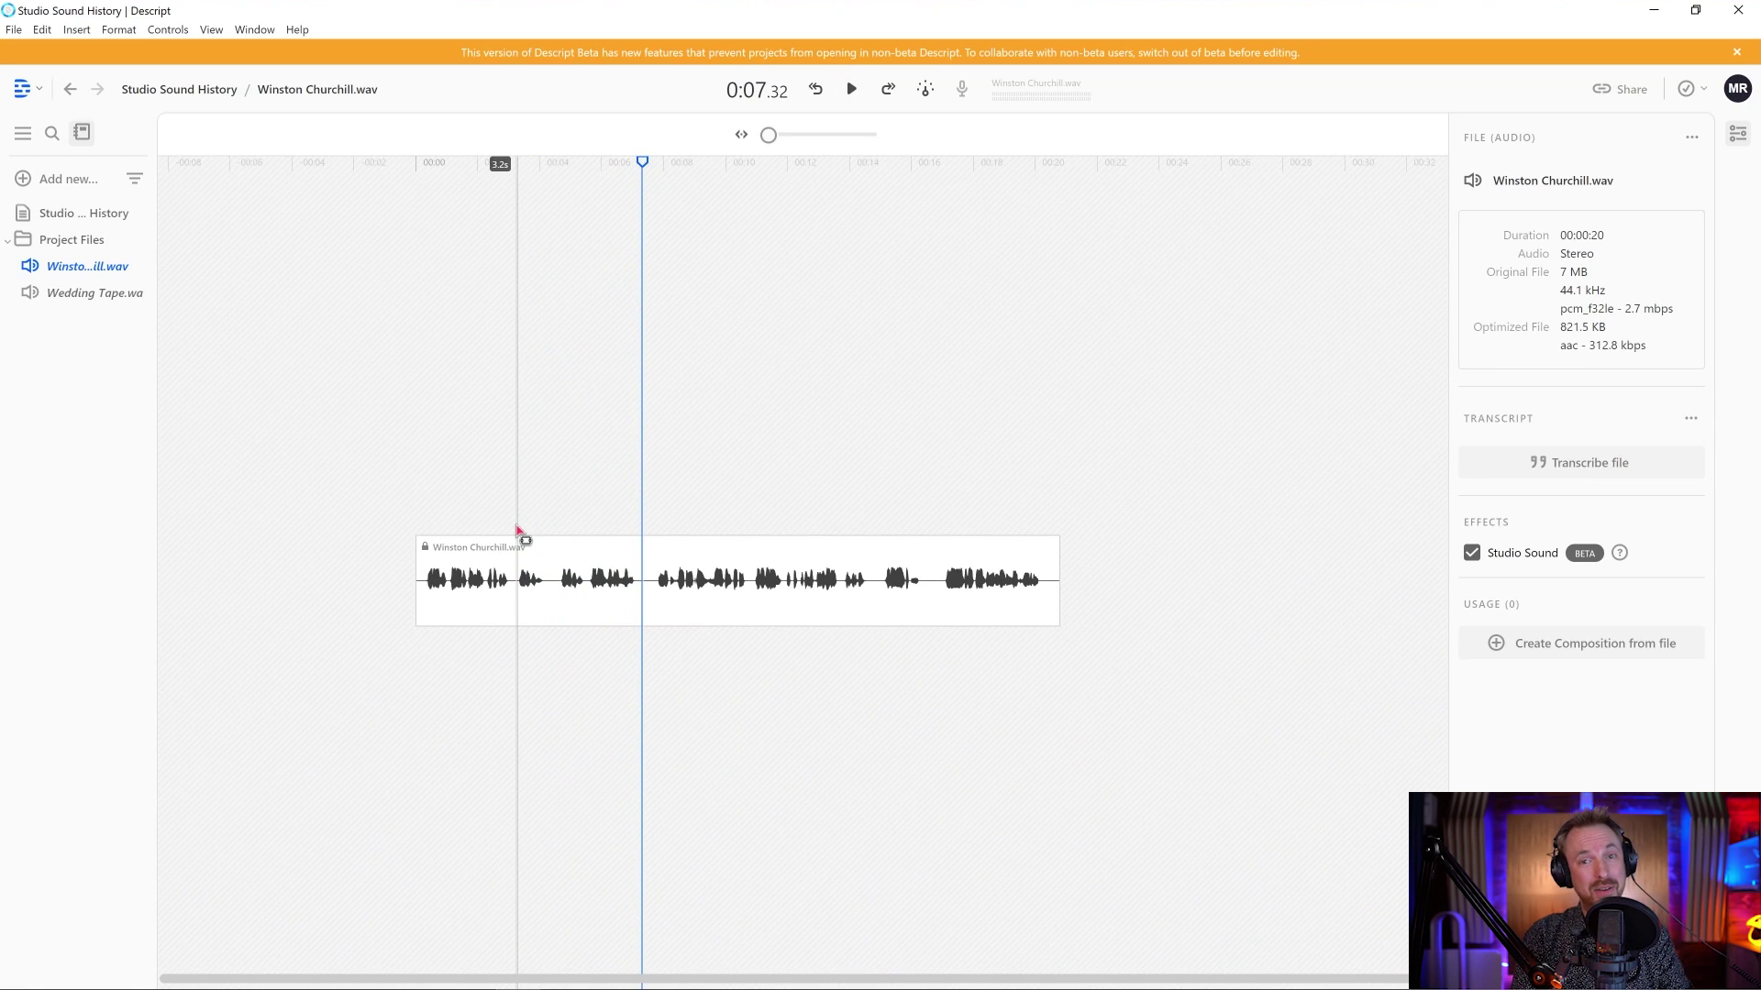